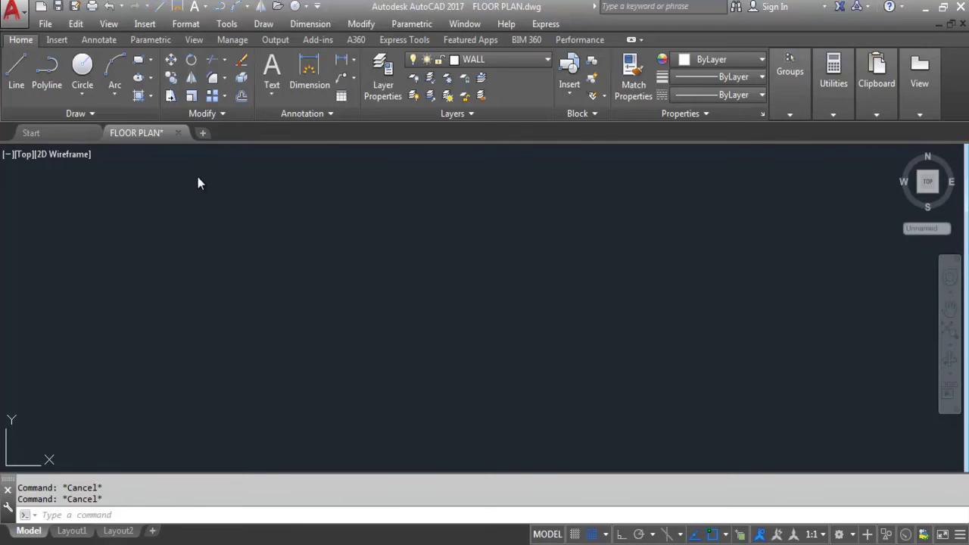
# - Switch the workspace to 3D Modeling
pyautogui.click(227, 24)
pyautogui.moveTo(278, 16)
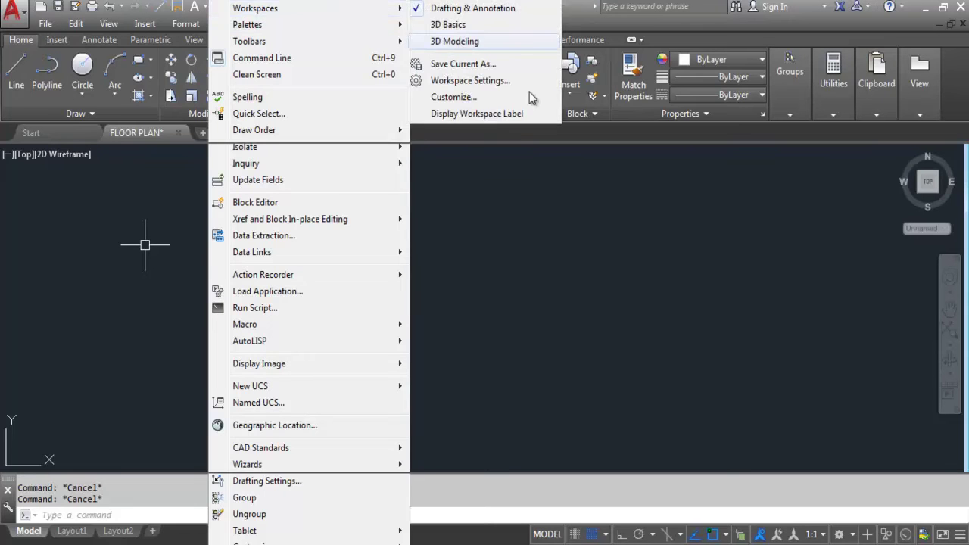
pyautogui.click(459, 43)
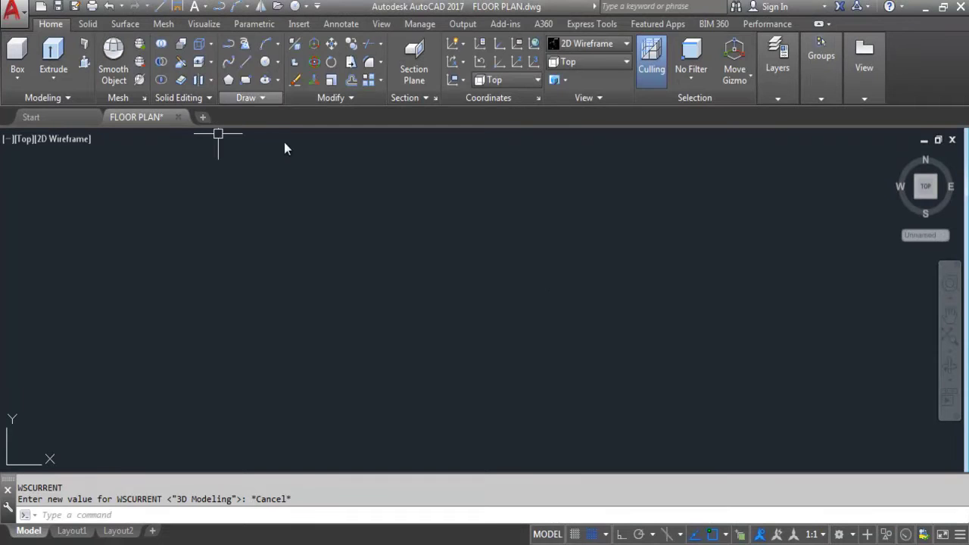
# - Draw a nearly square rectangle freehand in the empty top view of the drawing
pyautogui.click(245, 80)
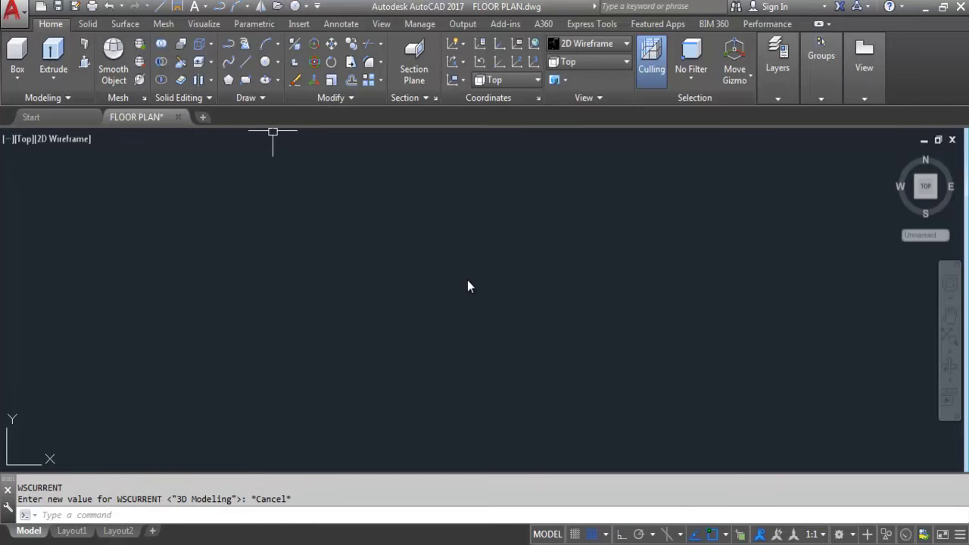
pyautogui.click(415, 212)
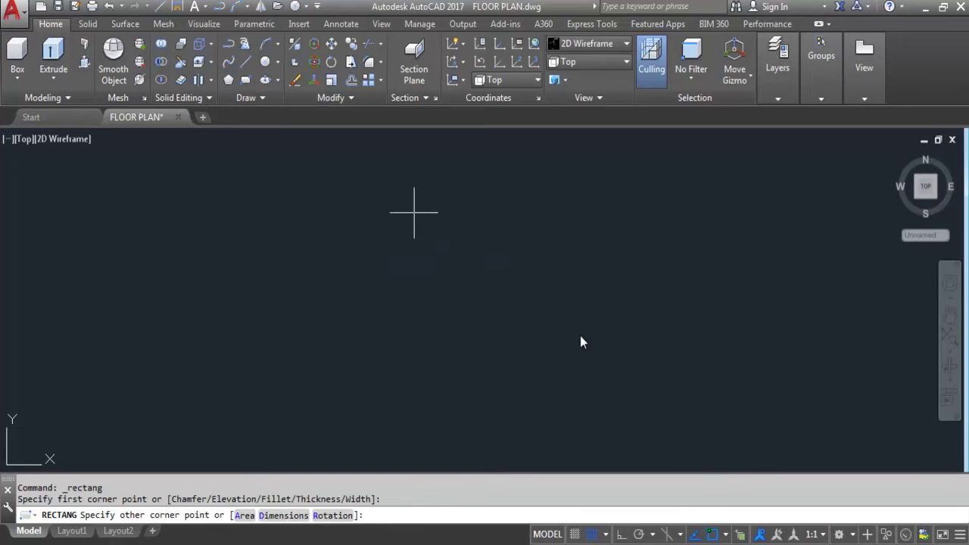
pyautogui.click(614, 392)
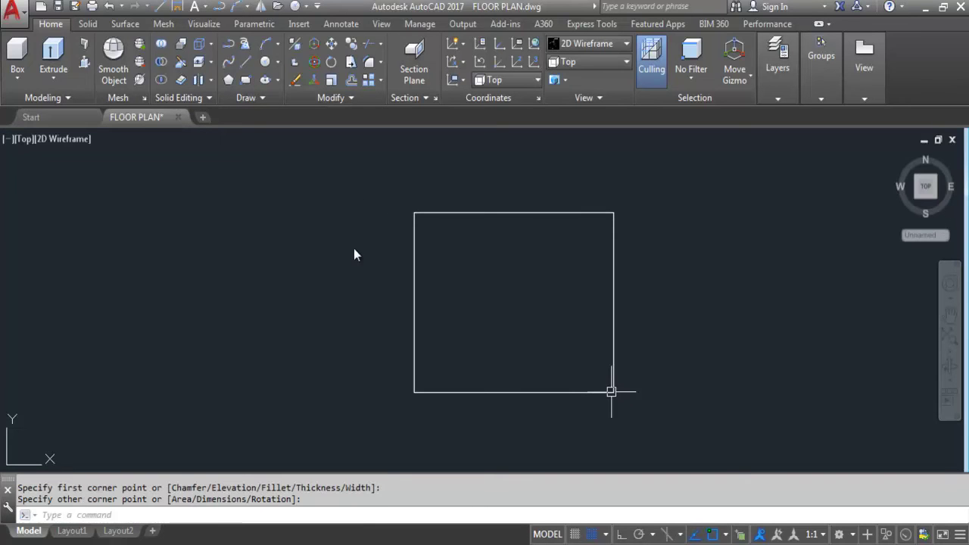
# - Set the view of the rectangle to SW Isometric
pyautogui.click(610, 60)
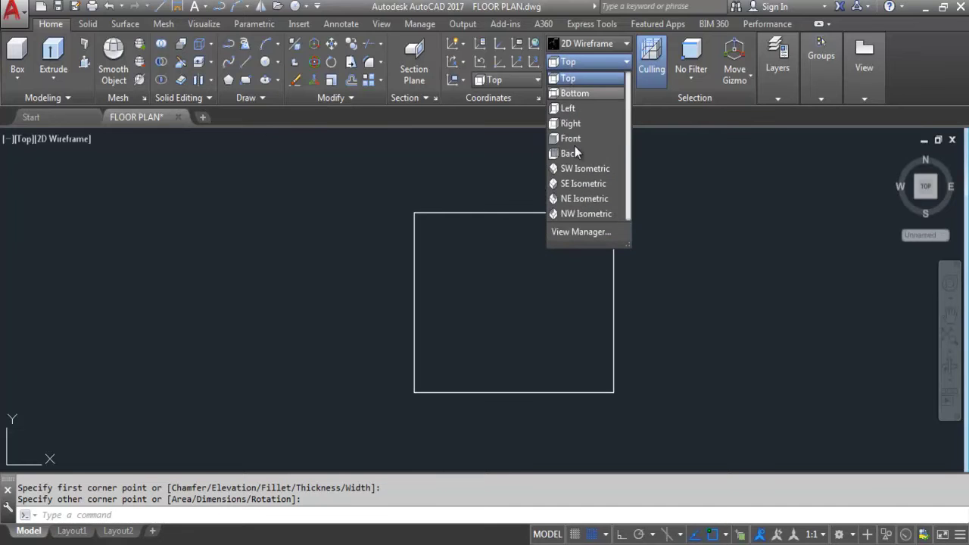
pyautogui.click(611, 169)
pyautogui.scroll(-3, 411, 277)
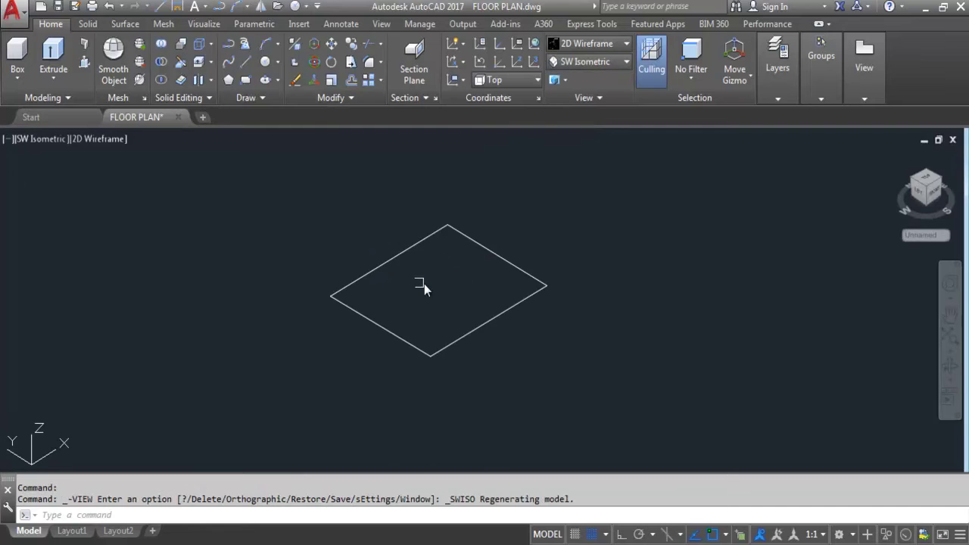
pyautogui.scroll(2, 397, 294)
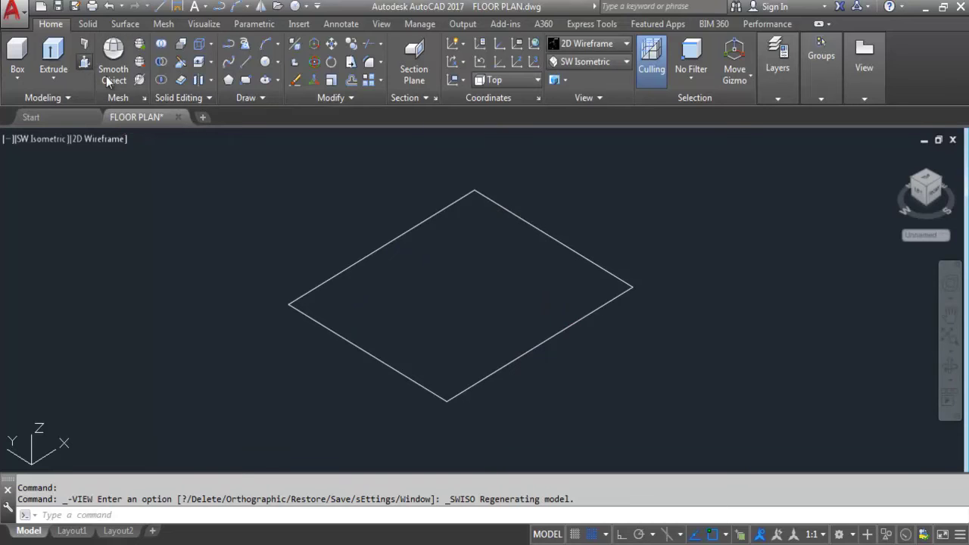
# - Presspull the rectangle's bounded area upward to a height of 10' and set the visual style to Shaded
pyautogui.hotkey('ctrl', 'shift', 'e')
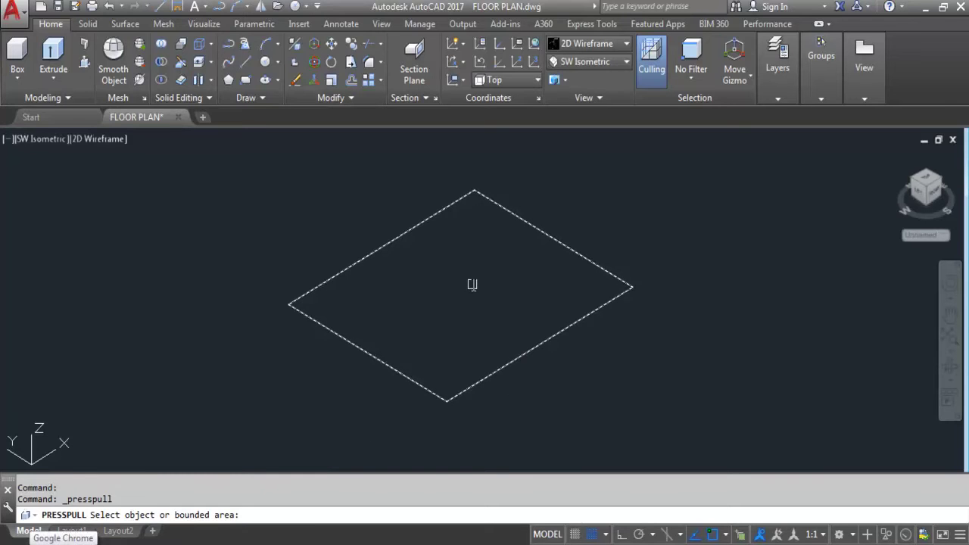
pyautogui.click(454, 311)
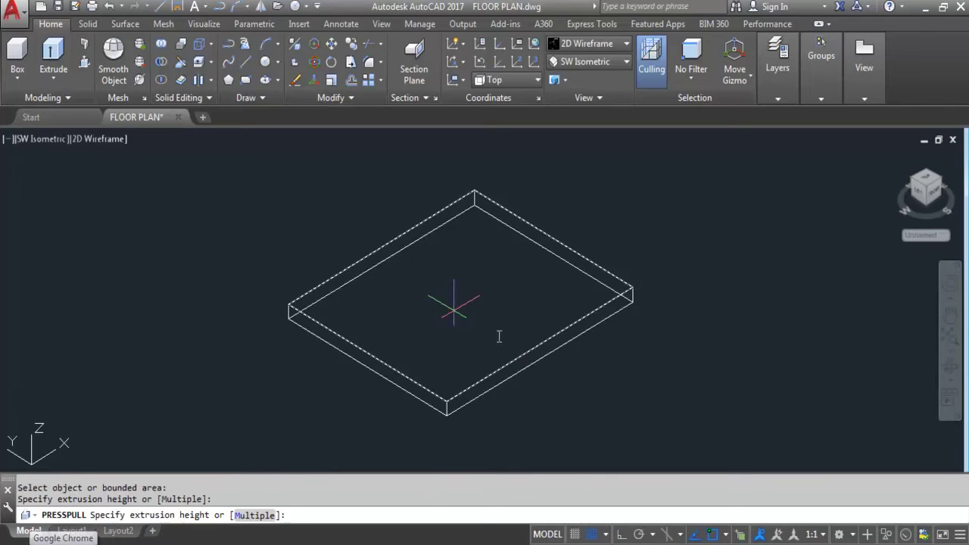
pyautogui.scroll(-2, 514, 368)
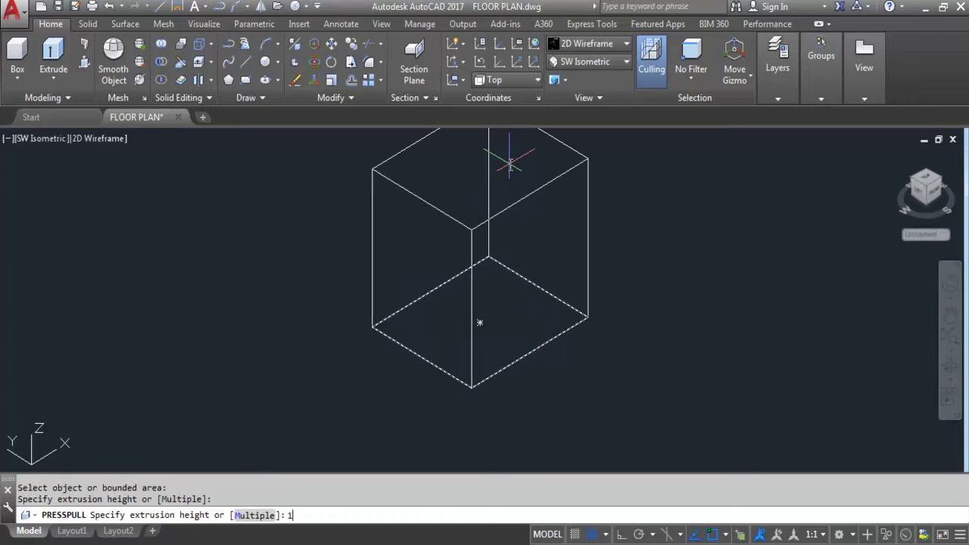
pyautogui.write("10'")
pyautogui.press('Return')
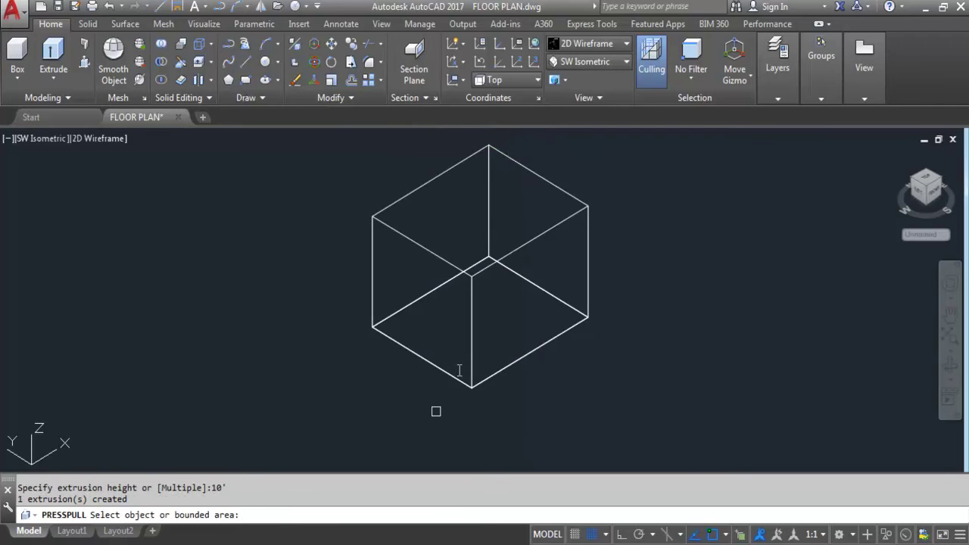
pyautogui.press('Return')
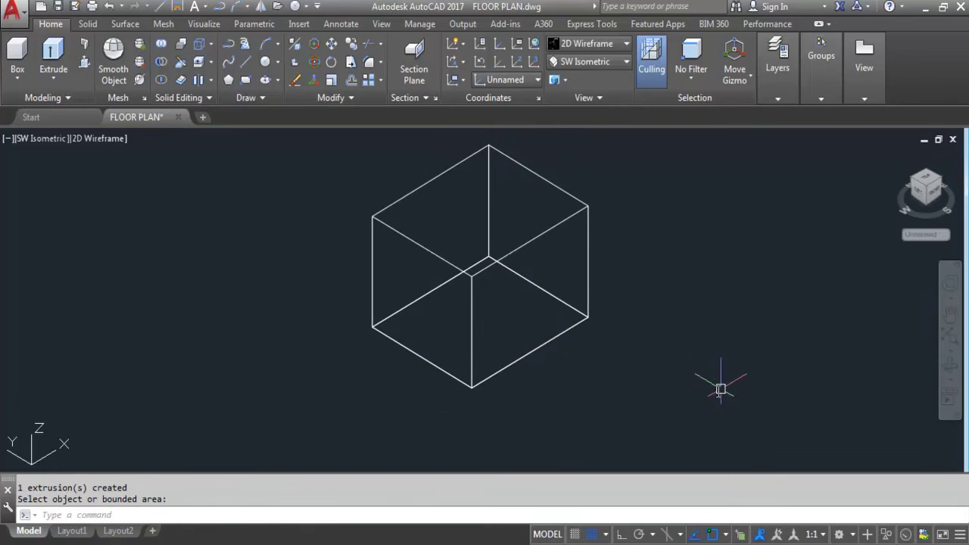
pyautogui.click(605, 43)
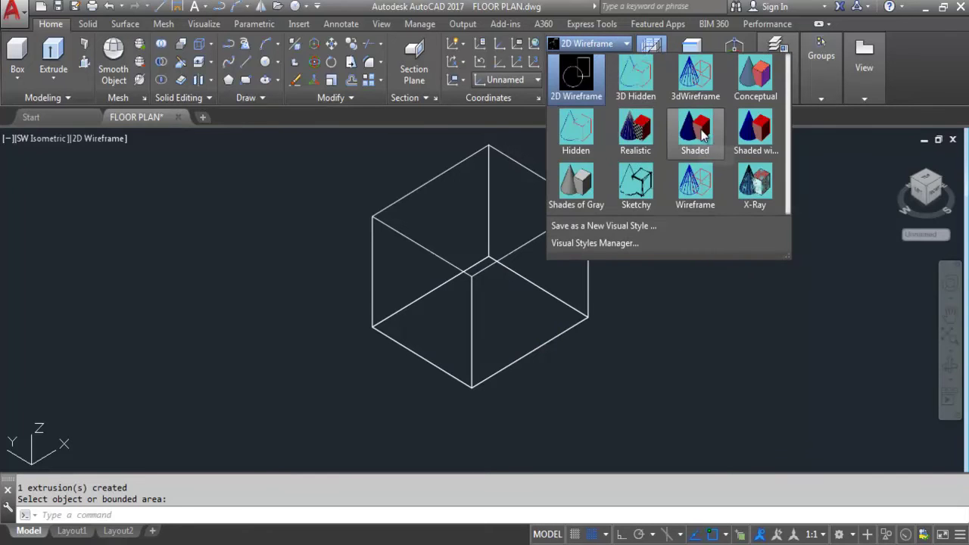
pyautogui.click(696, 130)
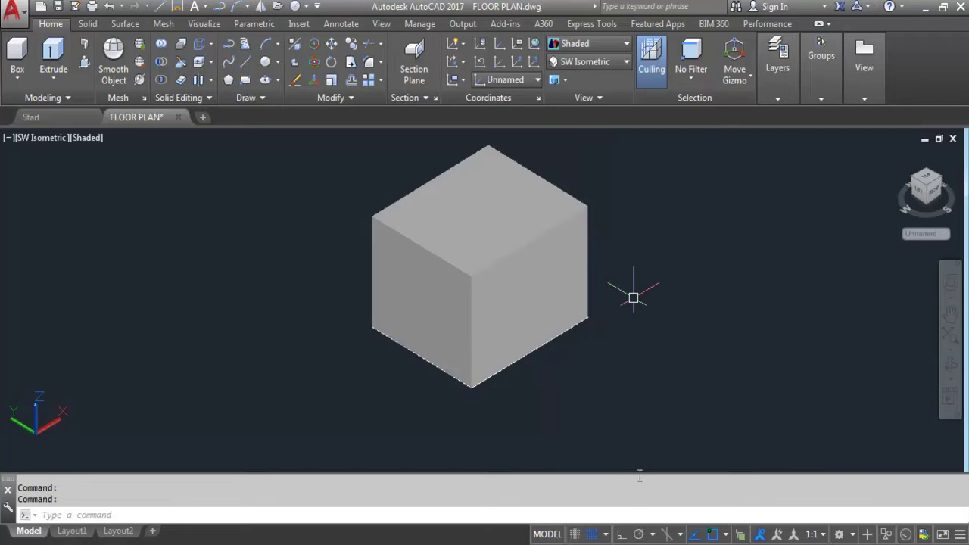
# - Draw a smaller upright rectangle freehand inside the right-hand front face of the box
pyautogui.click(537, 268)
pyautogui.press('Return')
pyautogui.scroll(2, 534, 294)
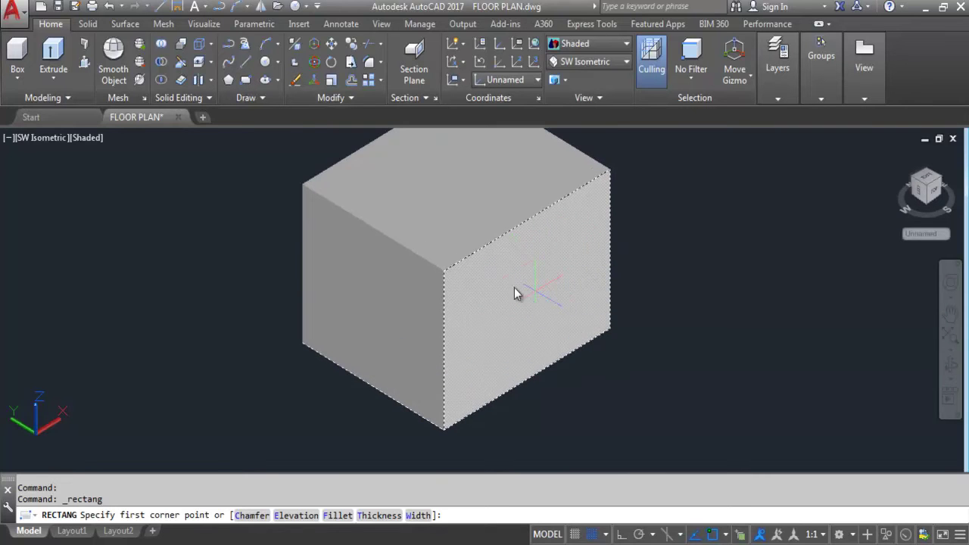
pyautogui.click(519, 260)
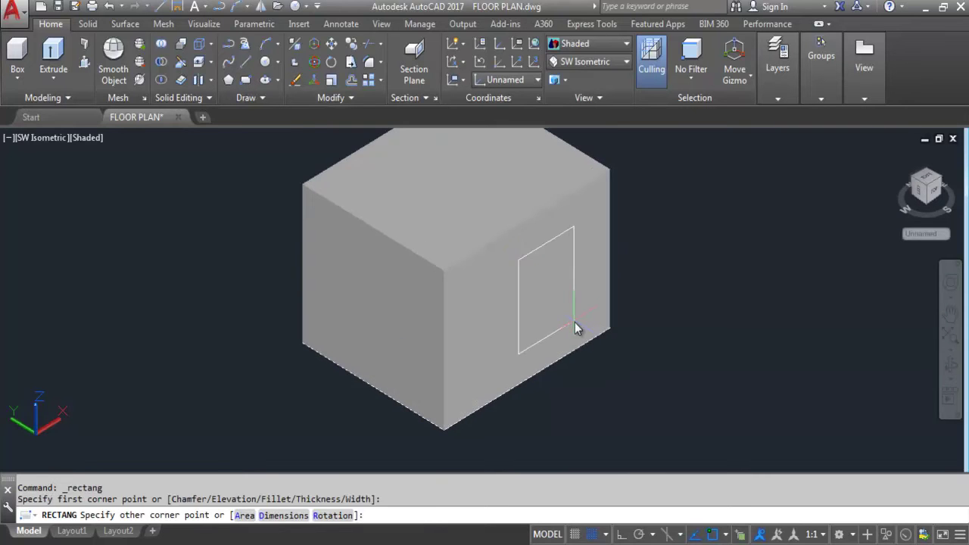
pyautogui.click(569, 322)
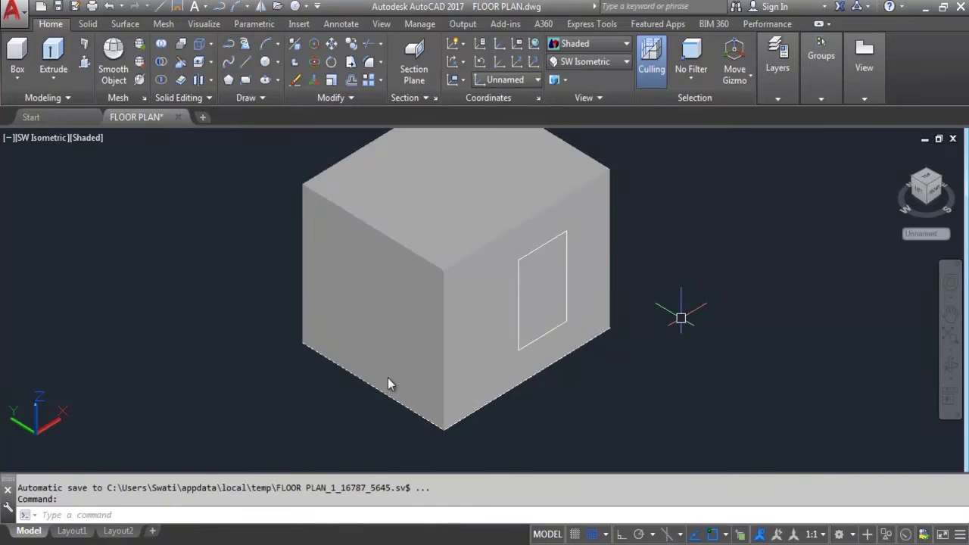
pyautogui.scroll(-2, 421, 379)
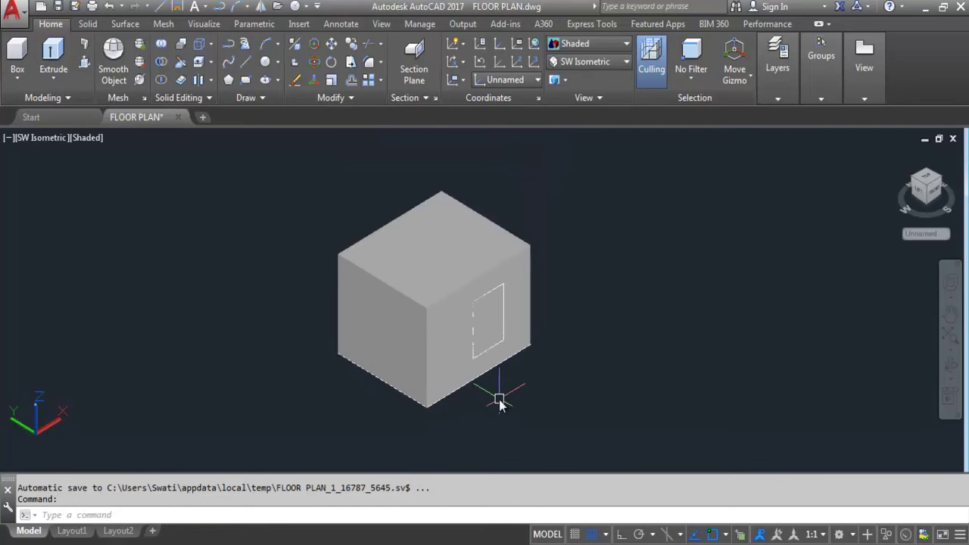
pyautogui.press('Escape')
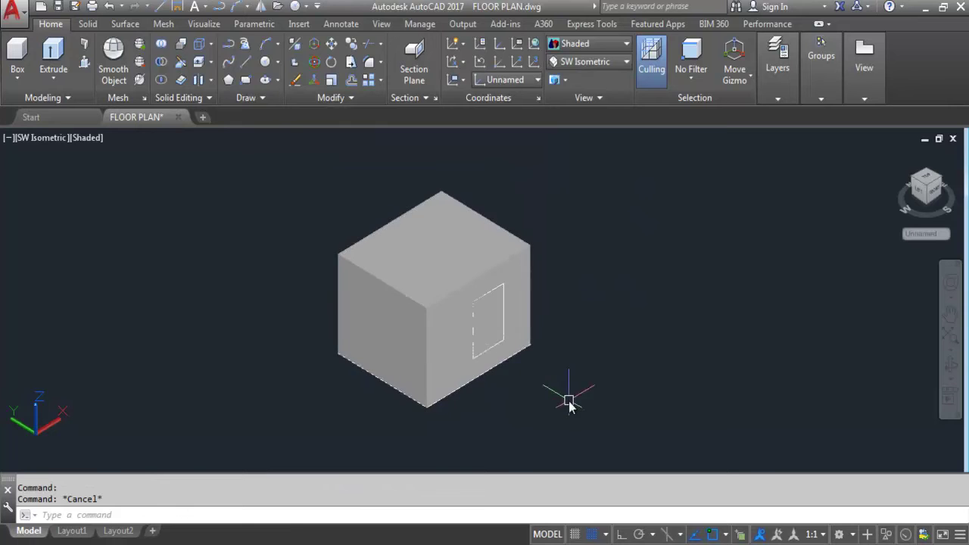
# - Copy the box together with its base and face rectangles, placing one copy a clear distance to the right of the original
pyautogui.click(563, 396)
pyautogui.click(330, 224)
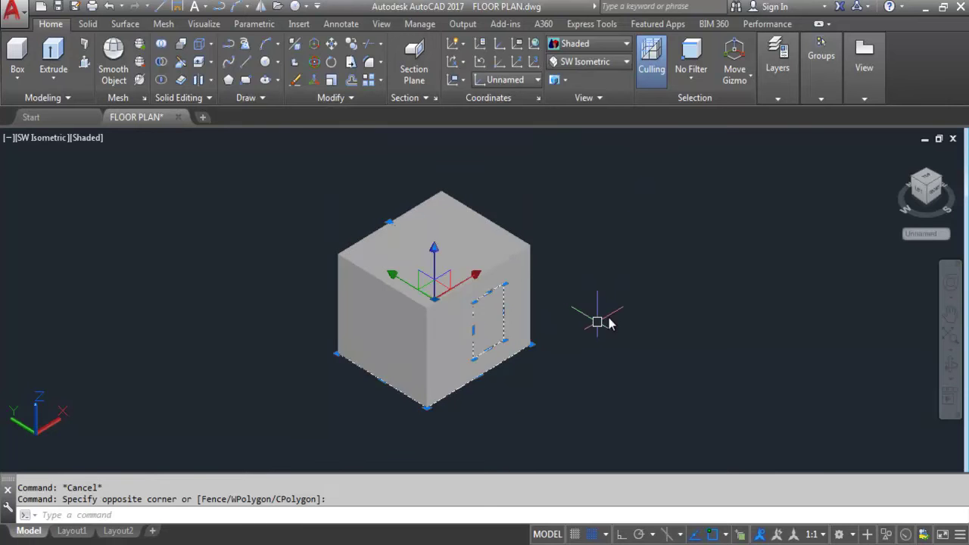
pyautogui.click(591, 299)
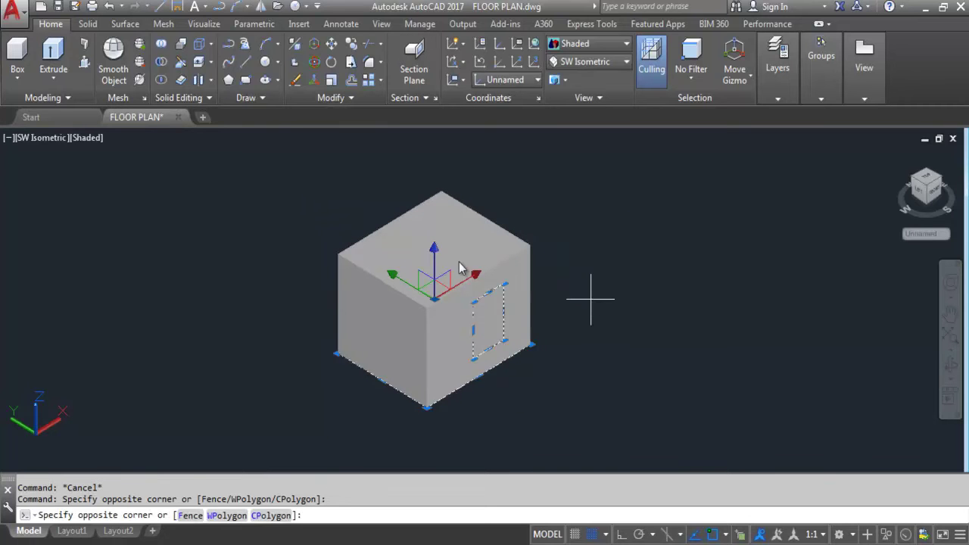
pyautogui.click(350, 257)
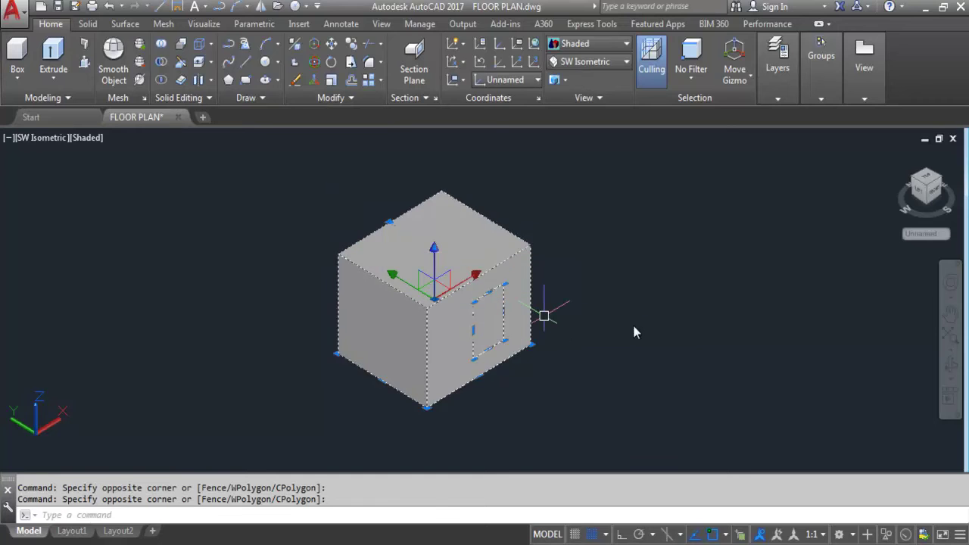
pyautogui.write('c')
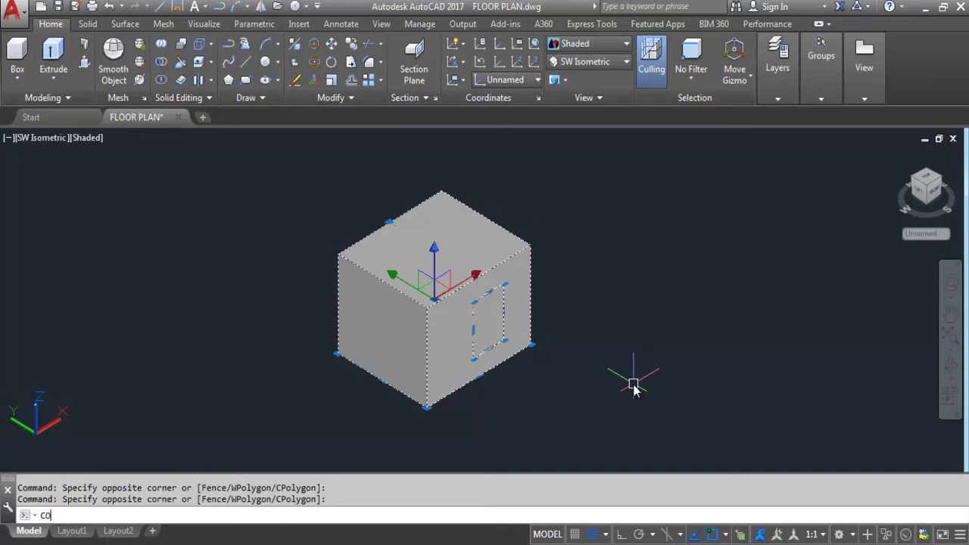
pyautogui.write('o')
pyautogui.press('Return')
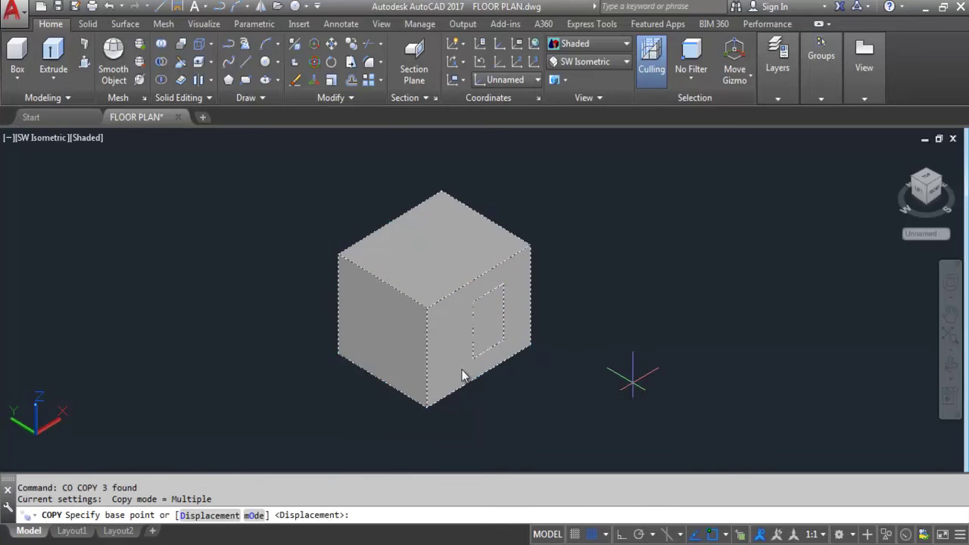
pyautogui.click(504, 339)
pyautogui.scroll(-2, 240, 361)
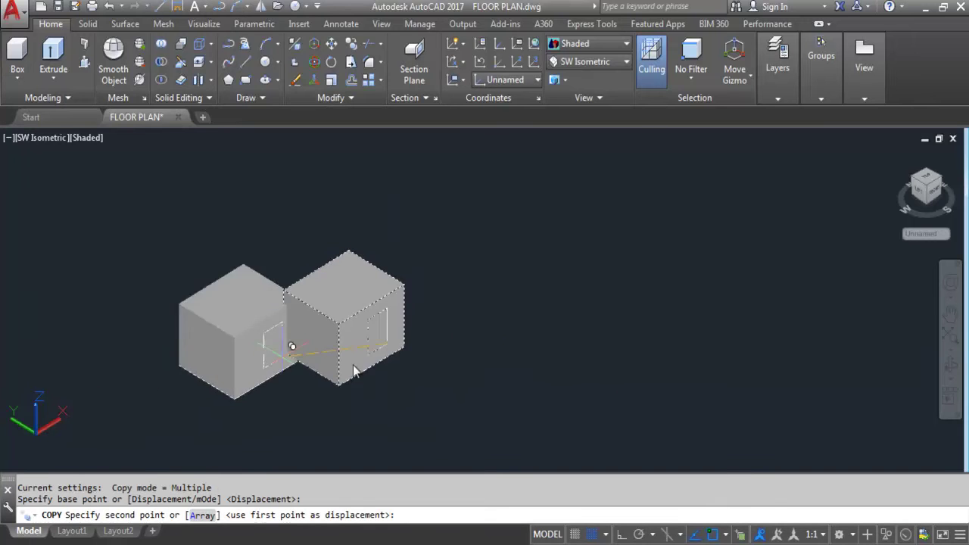
pyautogui.moveTo(240, 362); pyautogui.dragTo(434, 361, button='middle')
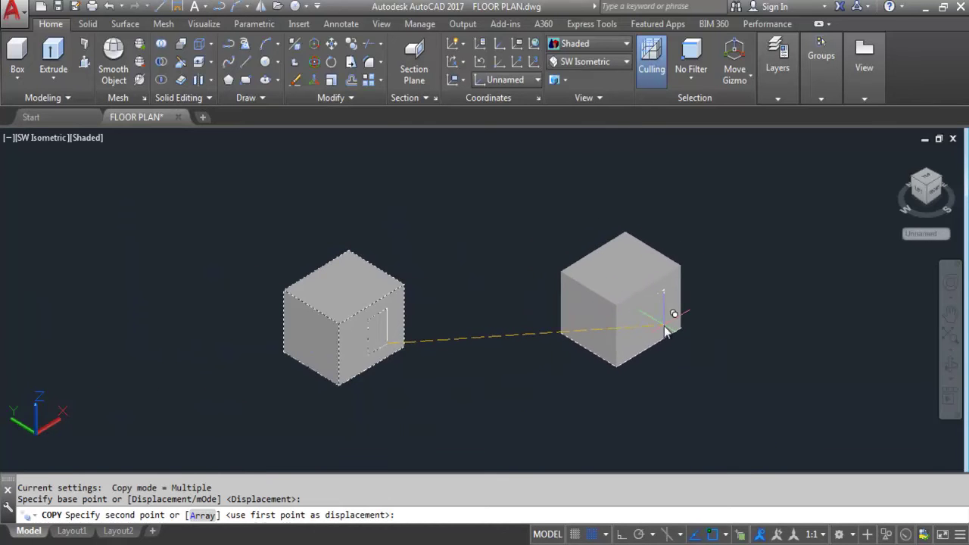
pyautogui.click(660, 324)
pyautogui.press('Escape')
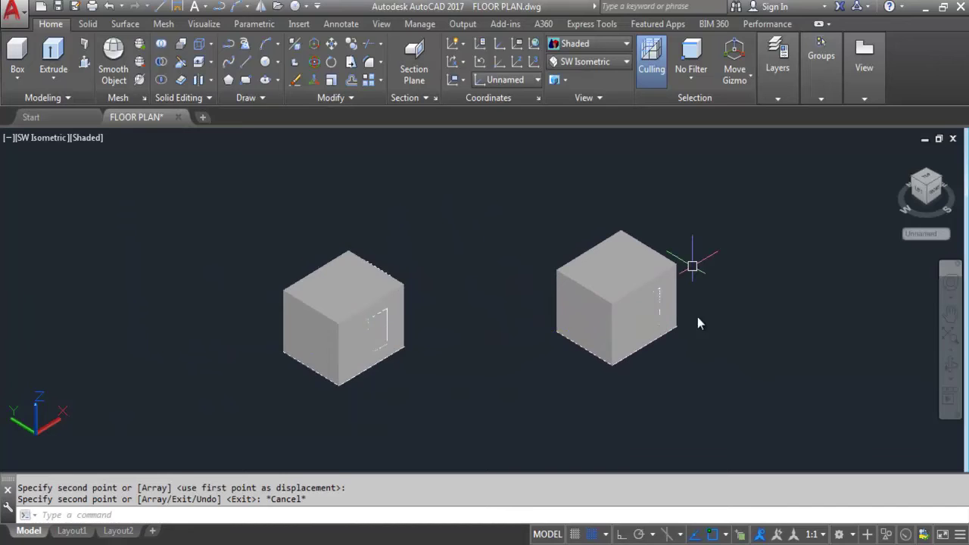
# - Presspull the small rectangle on the left box's front face outward into a block projecting from the box
pyautogui.scroll(3, 705, 310)
pyautogui.scroll(-2, 730, 269)
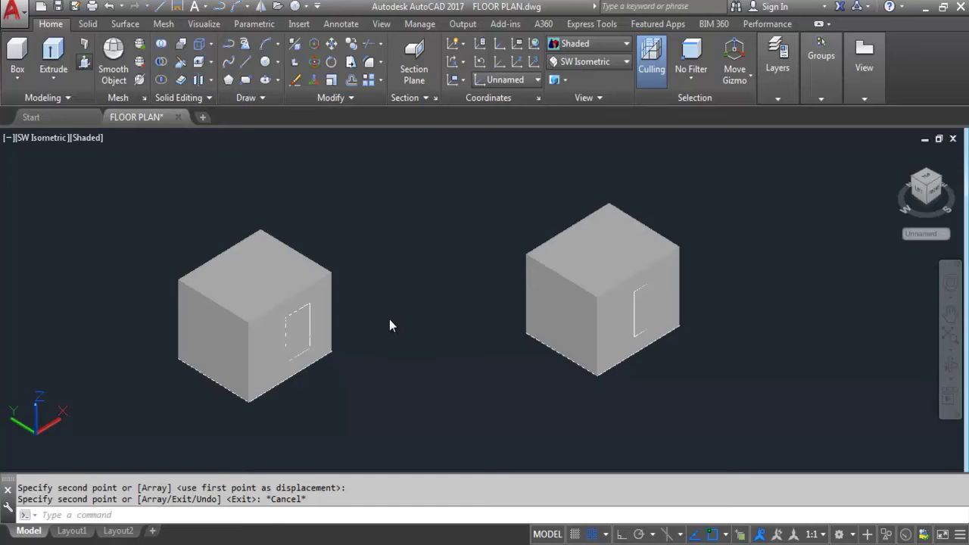
pyautogui.hotkey('ctrl', 'shift', 'e')
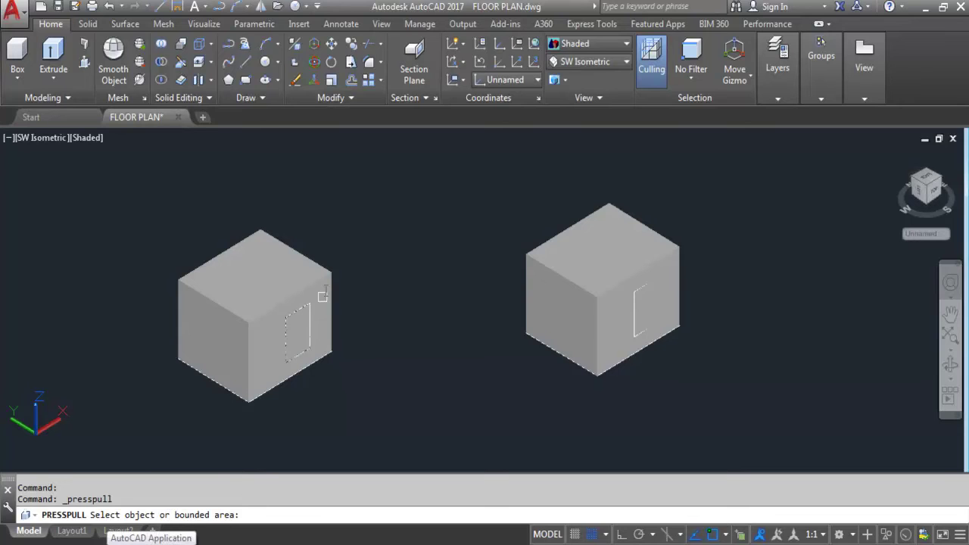
pyautogui.scroll(4, 304, 333)
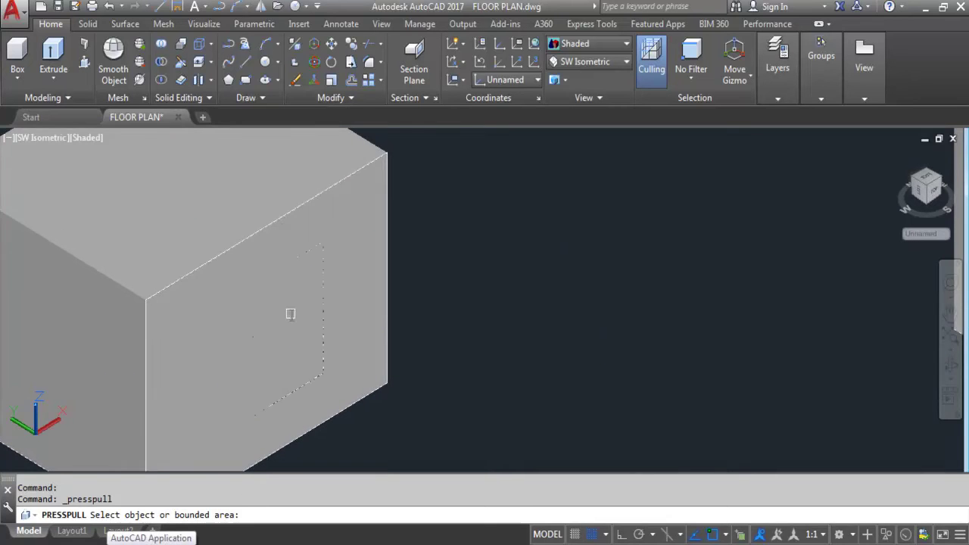
pyautogui.click(290, 314)
pyautogui.scroll(-4, 303, 323)
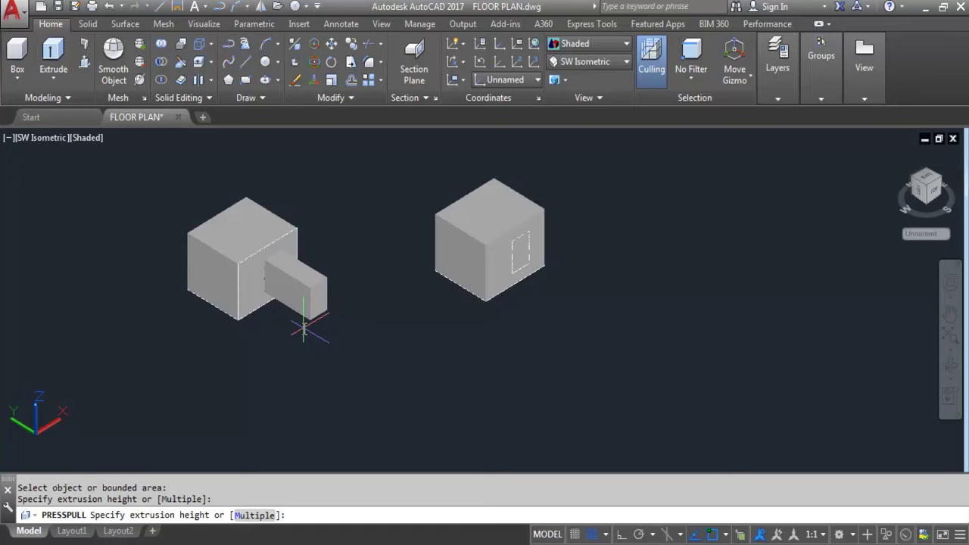
pyautogui.scroll(2, 271, 287)
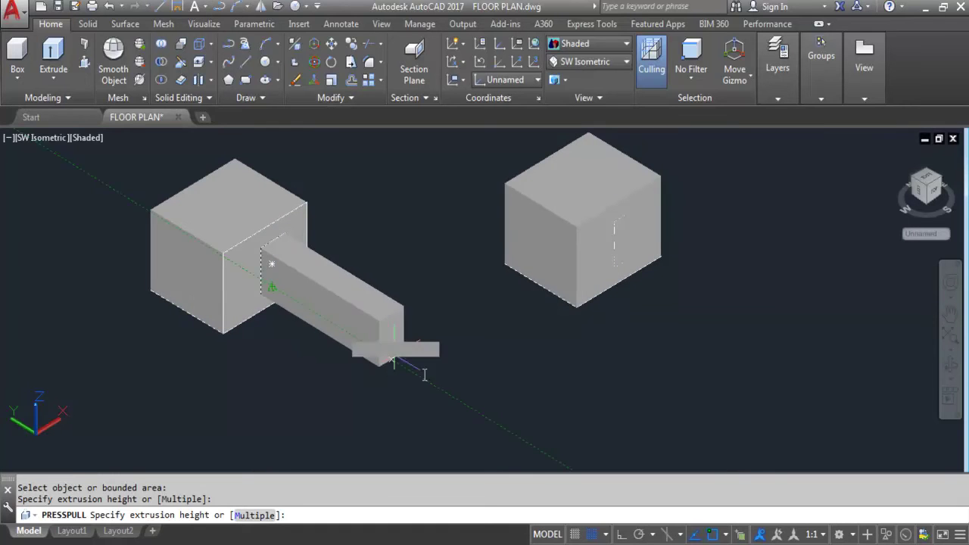
pyautogui.scroll(3, 324, 327)
pyautogui.click(324, 327)
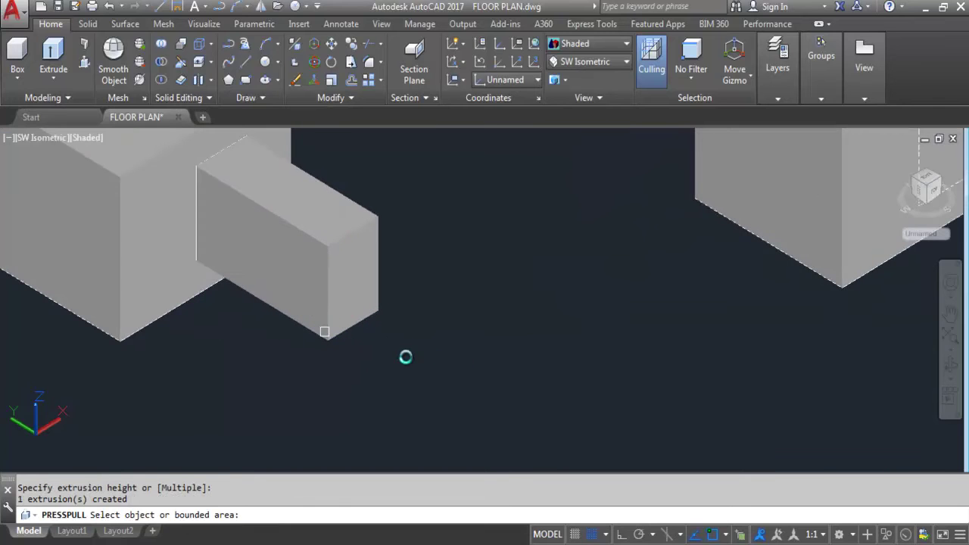
pyautogui.scroll(-5, 372, 353)
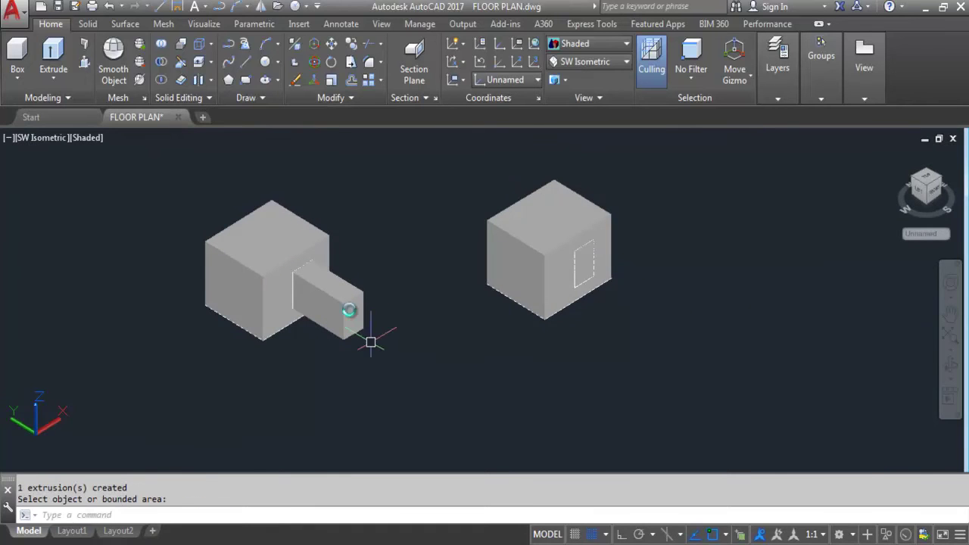
# - Presspull the small rectangle on the right box's front face inward past the rear side, cutting a rectangular opening through the box
pyautogui.scroll(2, 340, 286)
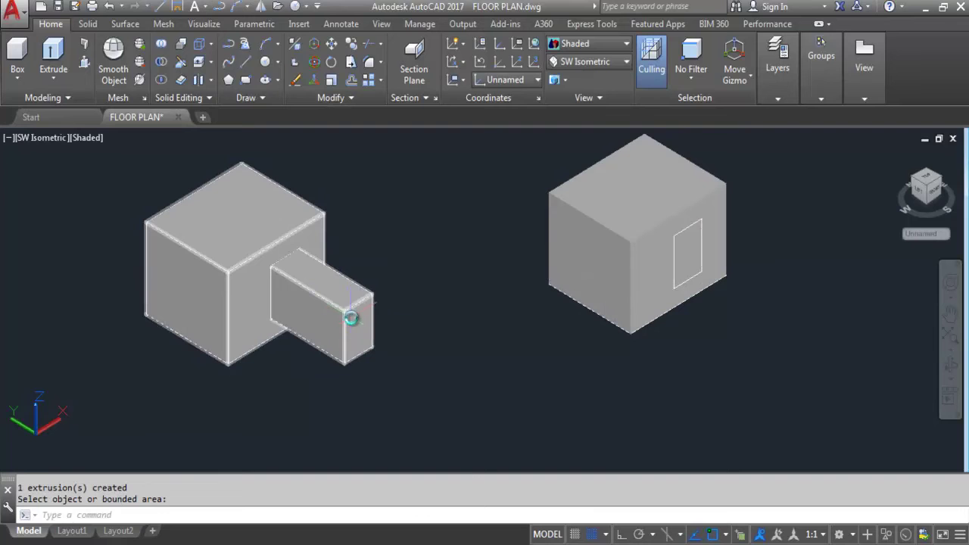
pyautogui.scroll(-3, 378, 300)
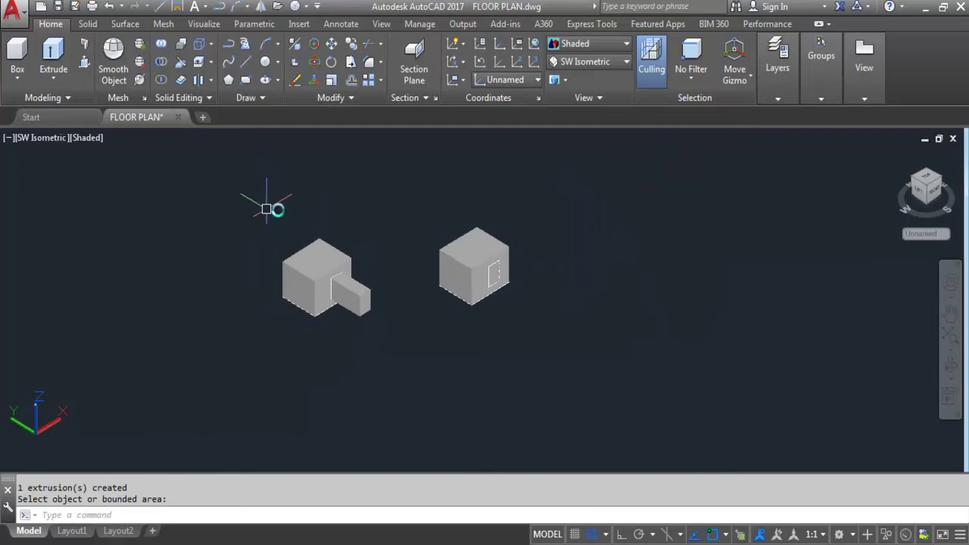
pyautogui.press('Return')
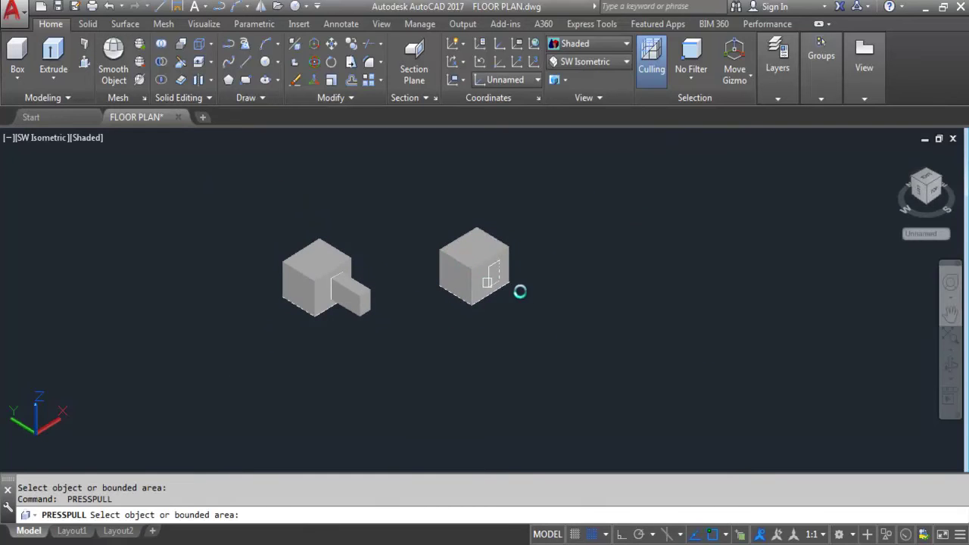
pyautogui.scroll(3, 531, 286)
pyautogui.scroll(1, 482, 275)
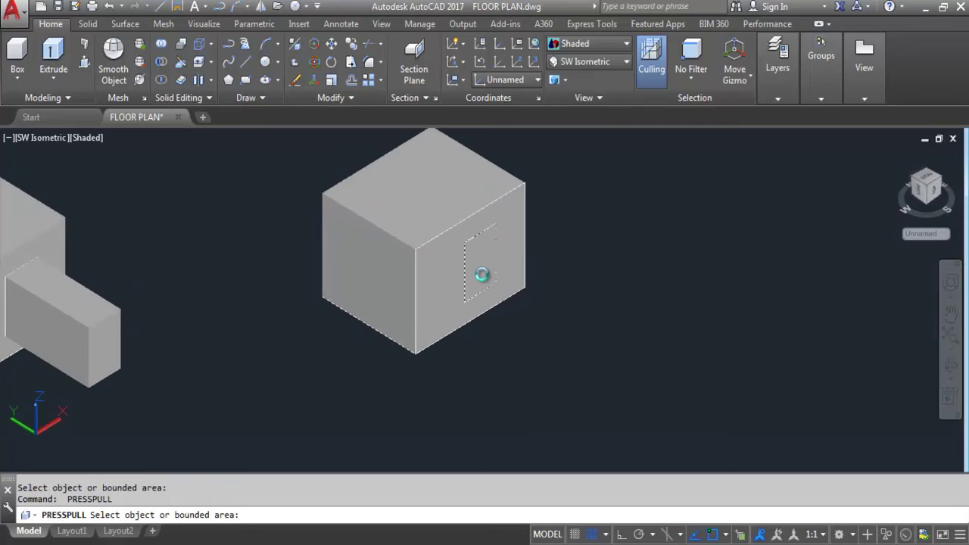
pyautogui.scroll(2, 477, 272)
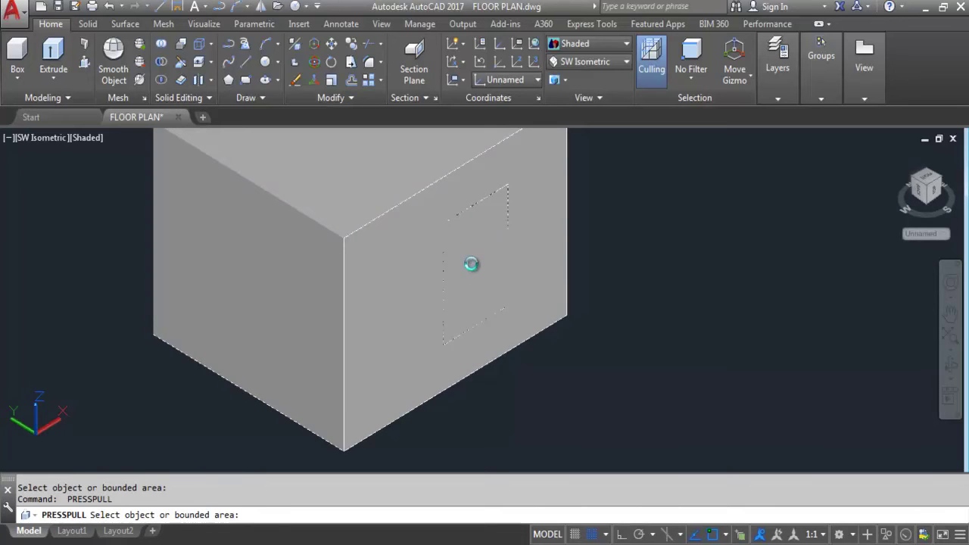
pyautogui.click(477, 273)
pyautogui.scroll(-4, 522, 307)
pyautogui.scroll(3, 528, 301)
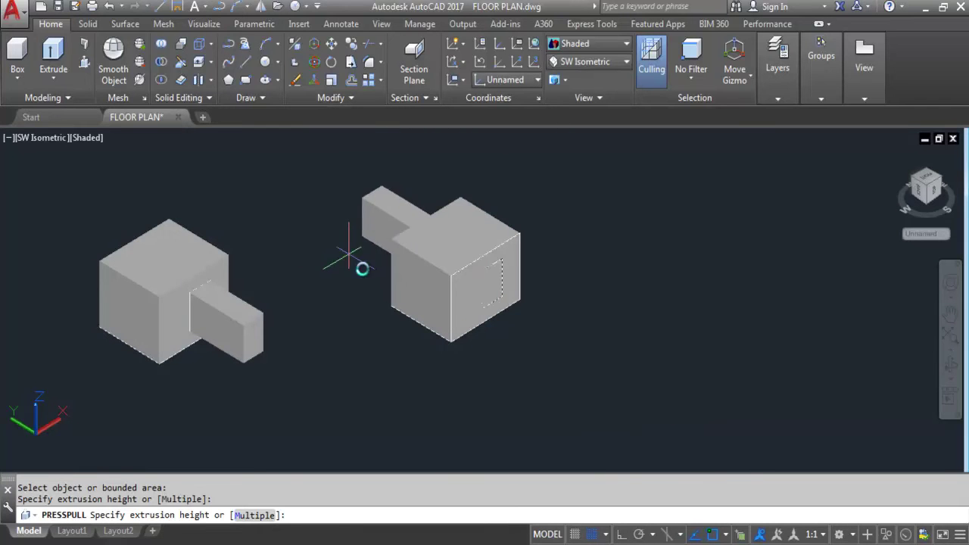
pyautogui.scroll(-2, 341, 246)
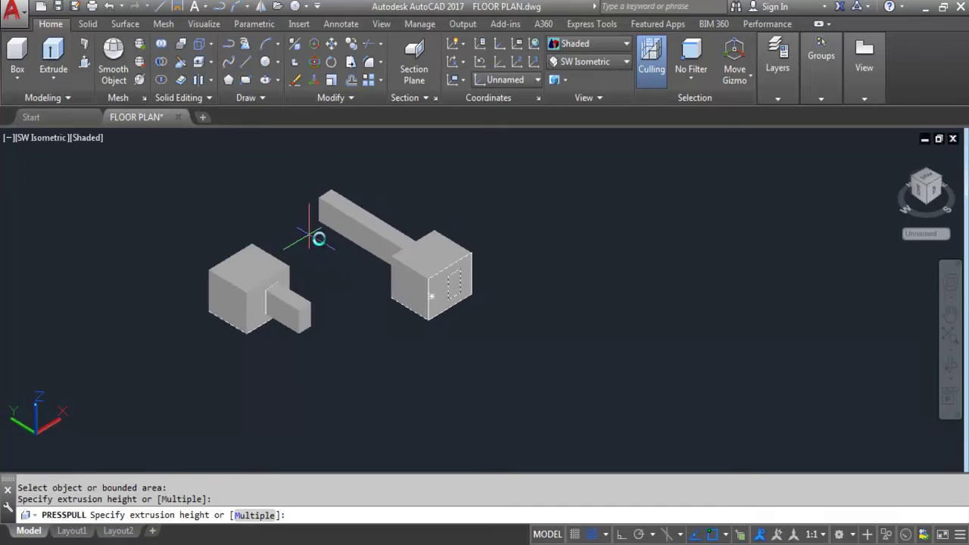
pyautogui.click(342, 254)
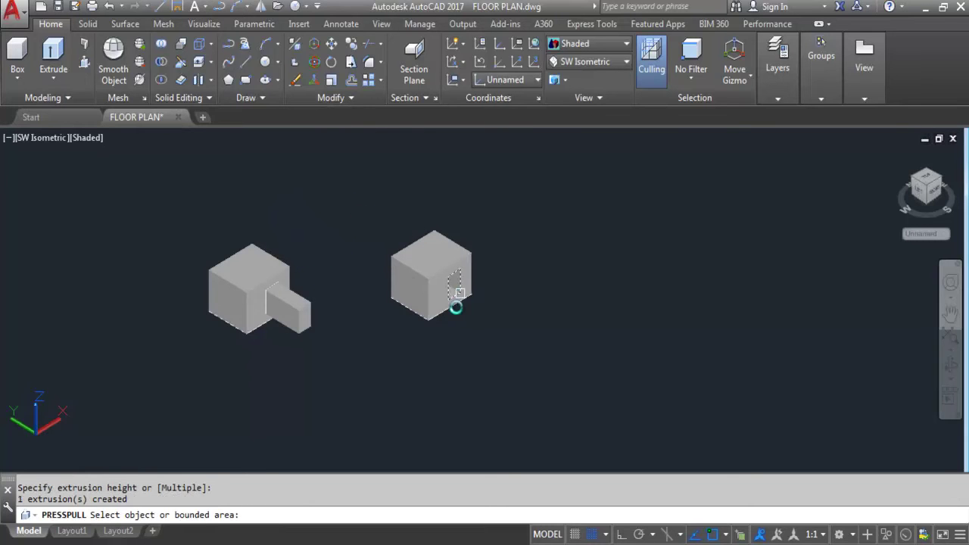
# - Examine the left box's projecting block and the right box's rectangular opening from several viewing angles
pyautogui.keyDown('shift'); pyautogui.moveTo(402, 301); pyautogui.dragTo(378, 257, button='middle'); pyautogui.keyUp('shift')
pyautogui.moveTo(372, 232)
pyautogui.keyDown('shift'); pyautogui.mouseDown(button='middle')
pyautogui.moveTo(327, 262)
pyautogui.moveTo(318, 250)
pyautogui.moveTo(368, 268)
pyautogui.moveTo(377, 233)
pyautogui.mouseUp(button='middle'); pyautogui.keyUp('shift')
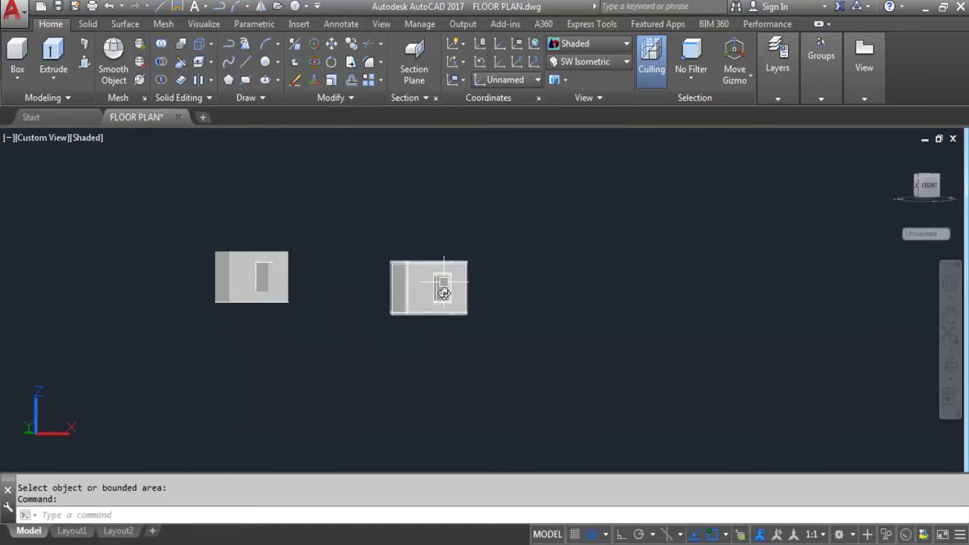
pyautogui.scroll(4, 439, 313)
pyautogui.keyDown('shift'); pyautogui.moveTo(428, 318); pyautogui.dragTo(515, 335, button='middle'); pyautogui.keyUp('shift')
pyautogui.scroll(-2, 515, 335)
pyautogui.keyDown('shift'); pyautogui.moveTo(247, 331); pyautogui.dragTo(278, 317, button='middle'); pyautogui.keyUp('shift')
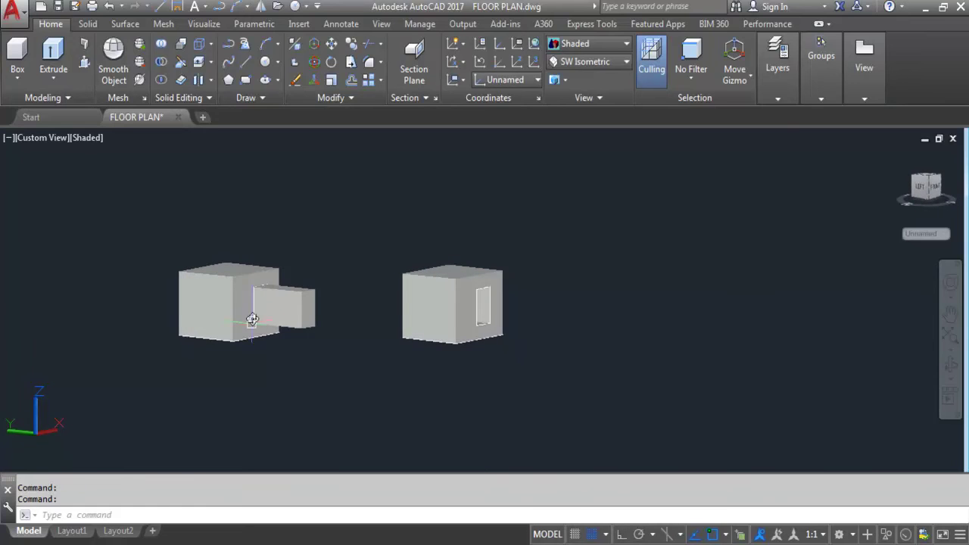
pyautogui.scroll(3, 292, 320)
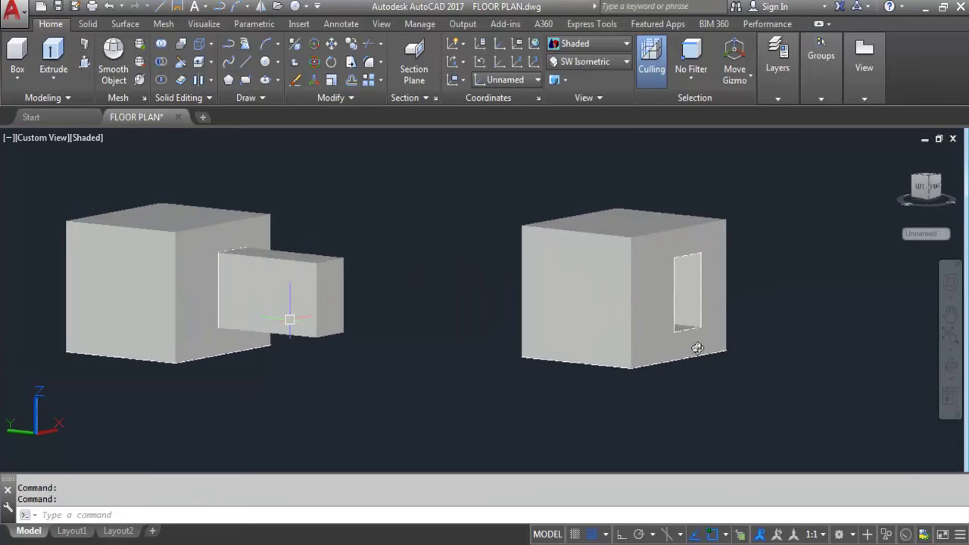
pyautogui.moveTo(684, 325); pyautogui.dragTo(546, 355, button='middle')
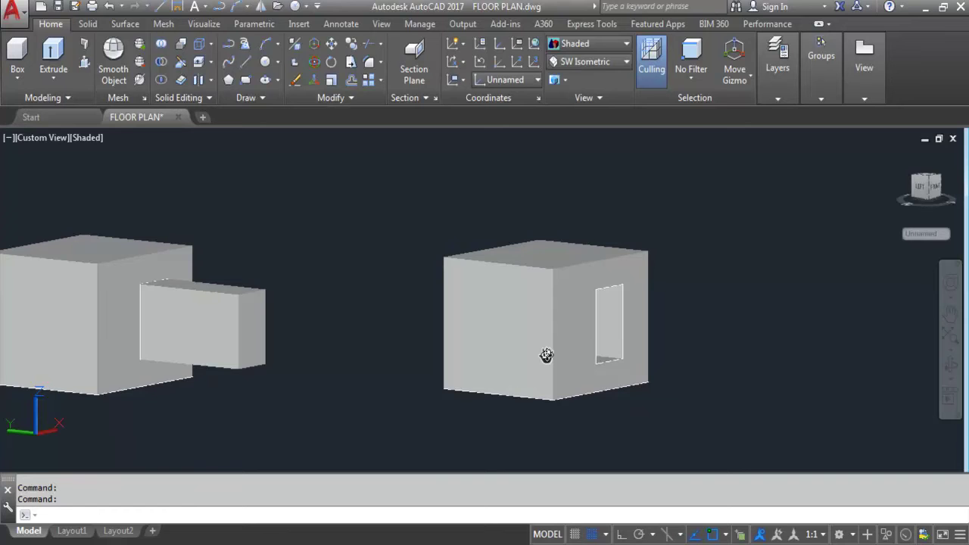
pyautogui.keyDown('shift'); pyautogui.moveTo(554, 359); pyautogui.dragTo(644, 373, button='middle'); pyautogui.keyUp('shift')
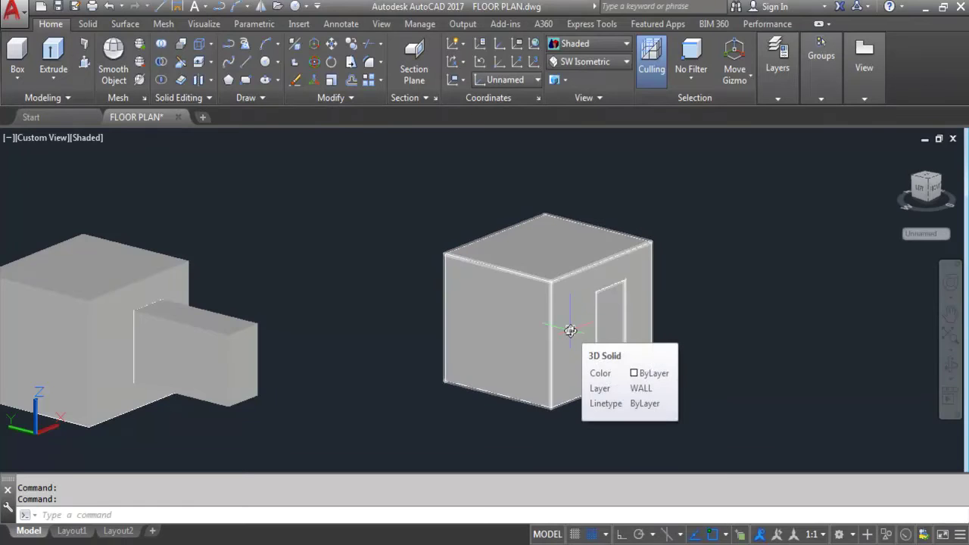
pyautogui.scroll(-2, 719, 409)
pyautogui.scroll(2, 561, 436)
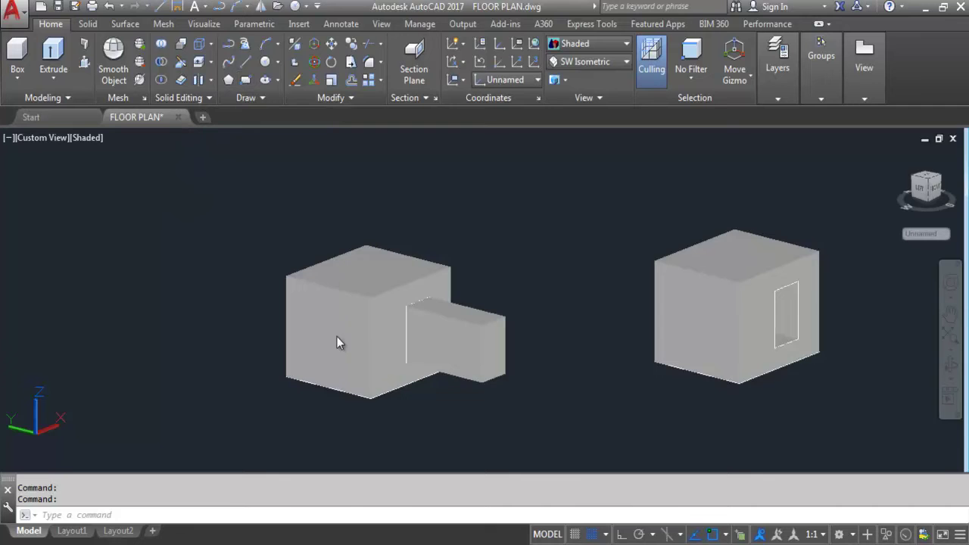
# - Draw a circle with a radius of about 2'-10" freehand on the left-hand side face of the left box
pyautogui.scroll(1, 337, 358)
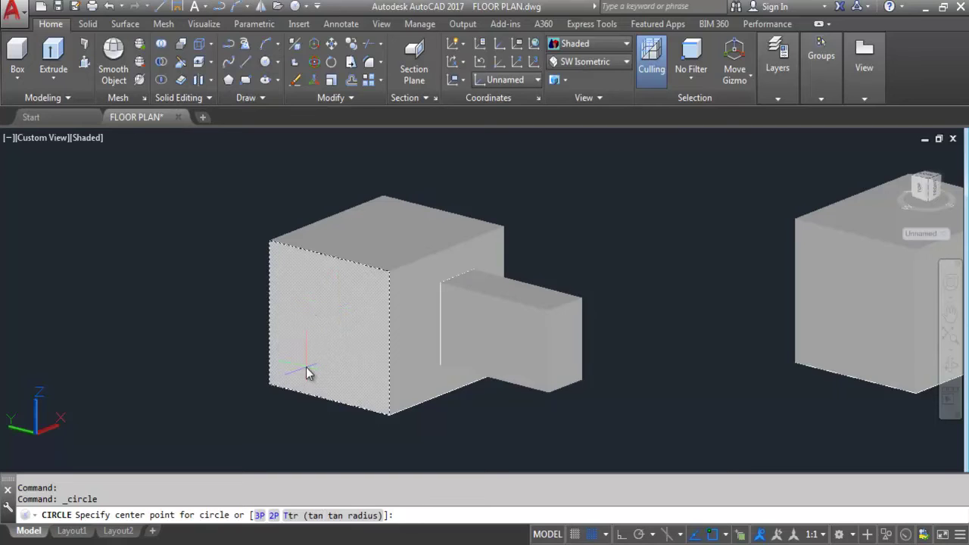
pyautogui.click(318, 329)
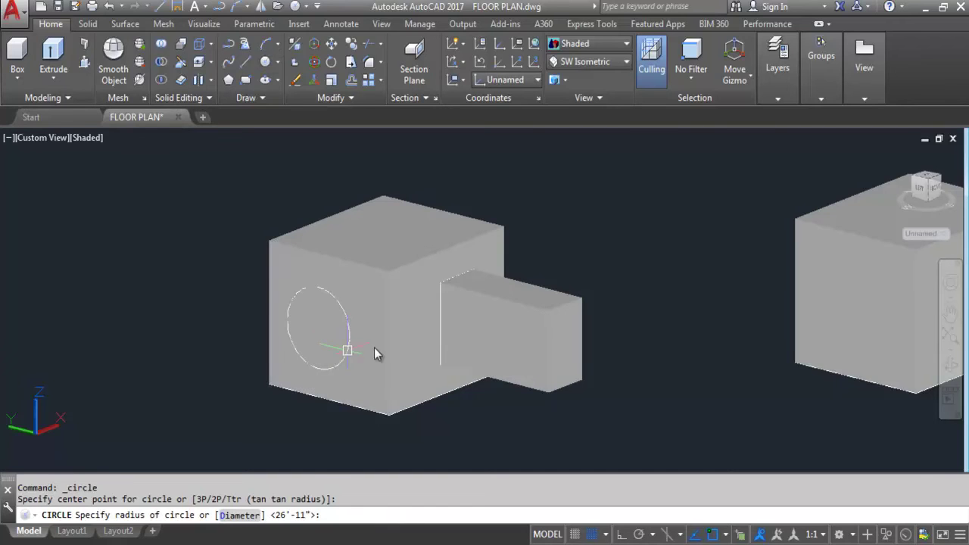
pyautogui.click(348, 351)
# - Draw a similar circle freehand inside the left-hand side face of the right box
pyautogui.scroll(-3, 322, 325)
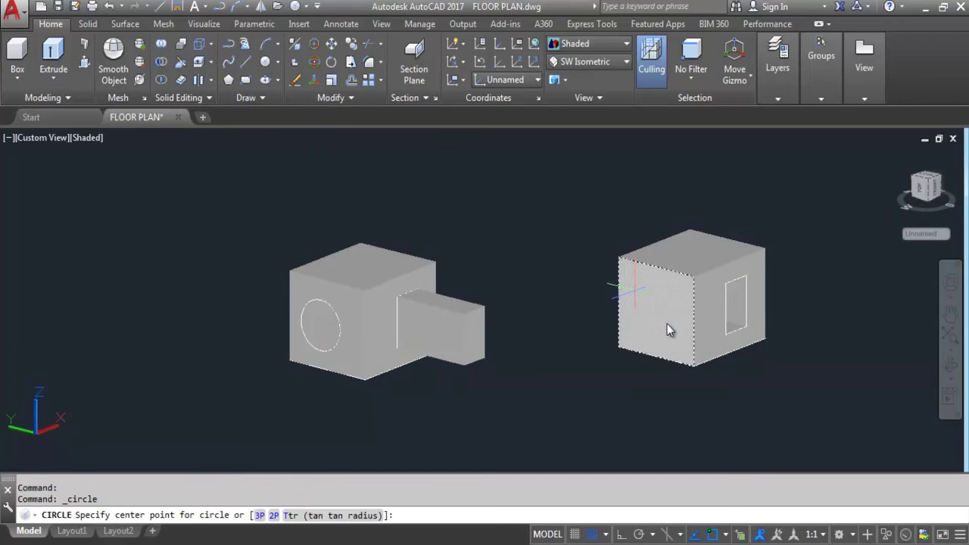
pyautogui.click(646, 303)
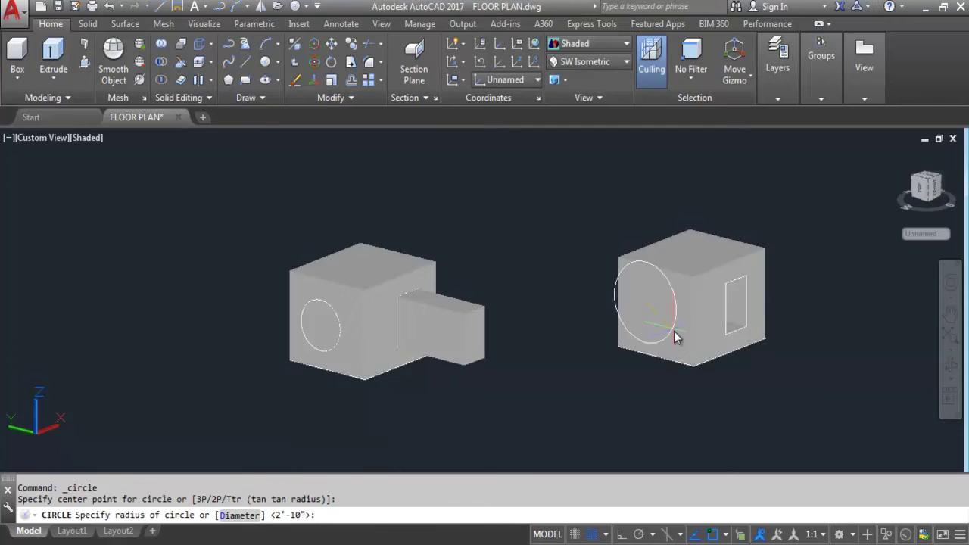
pyautogui.scroll(3, 651, 319)
pyautogui.click(664, 322)
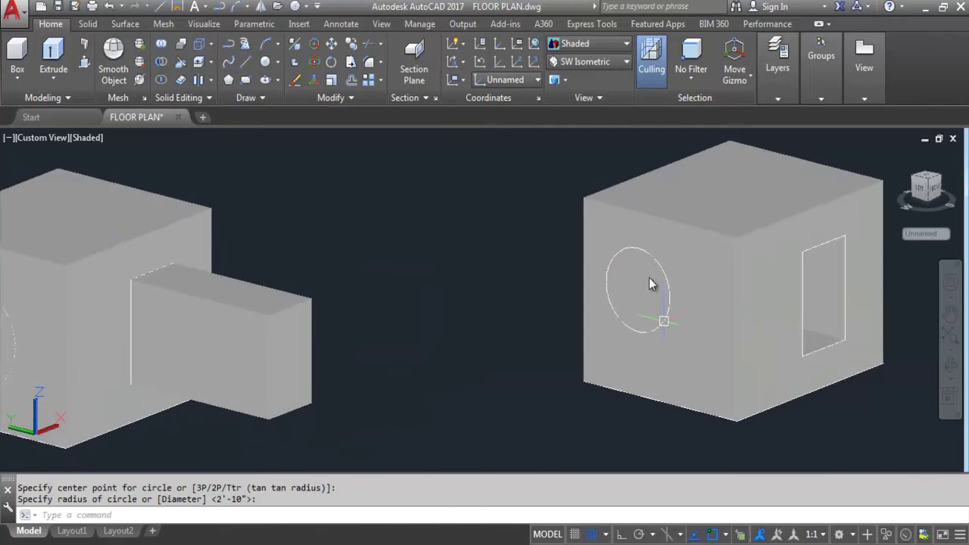
# - Presspull the circle on the left box inward beyond the opposite side, cutting a round hole through the box
pyautogui.scroll(-3, 667, 327)
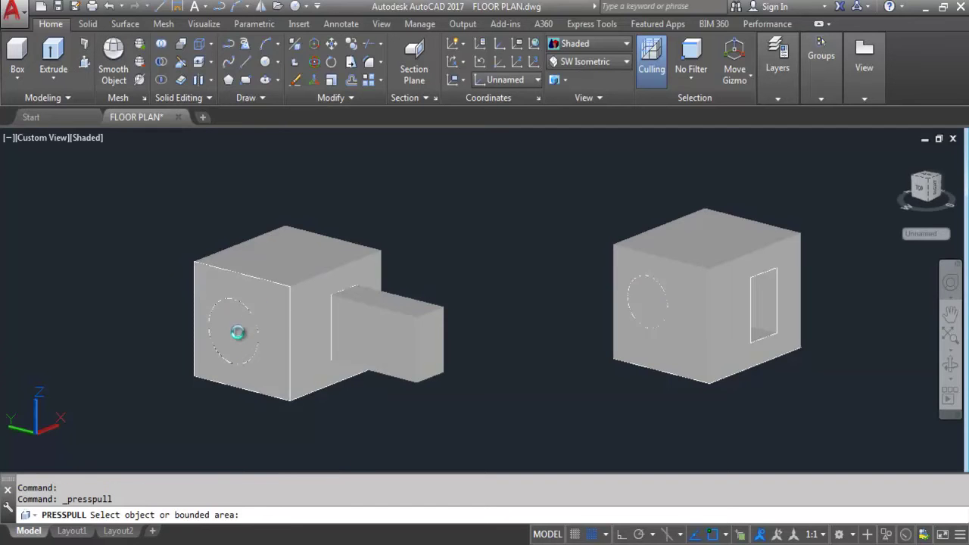
pyautogui.click(237, 332)
pyautogui.scroll(-3, 191, 391)
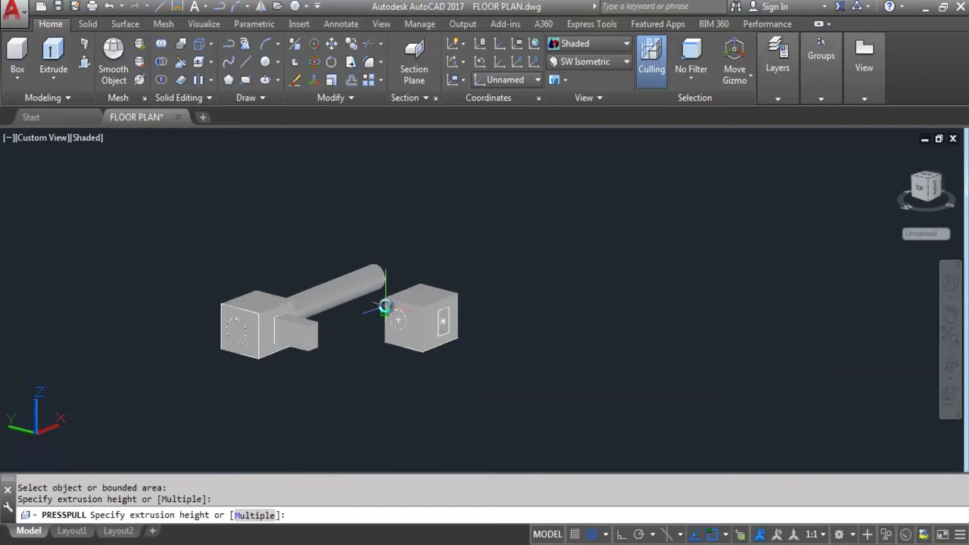
pyautogui.scroll(3, 378, 257)
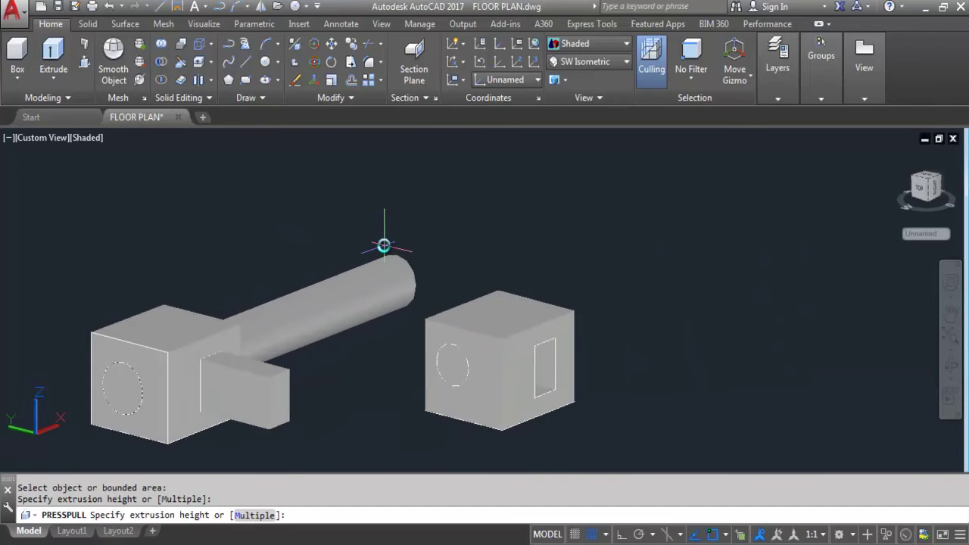
pyautogui.click(381, 249)
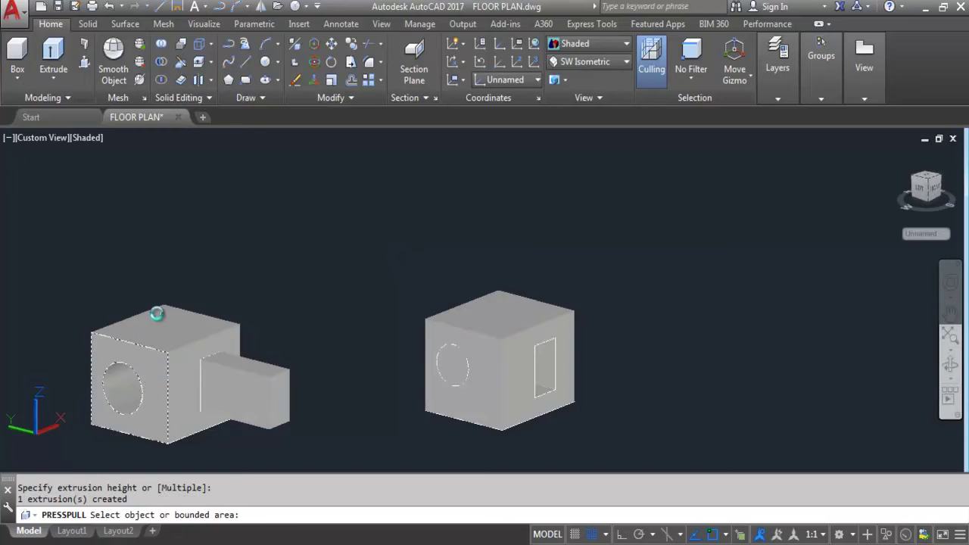
pyautogui.press('Return')
# - Presspull the circular area on the right box's side face outward into a cylinder projecting from the box
pyautogui.scroll(-2, 227, 261)
pyautogui.keyDown('shift'); pyautogui.moveTo(130, 372); pyautogui.dragTo(278, 361, button='middle'); pyautogui.keyUp('shift')
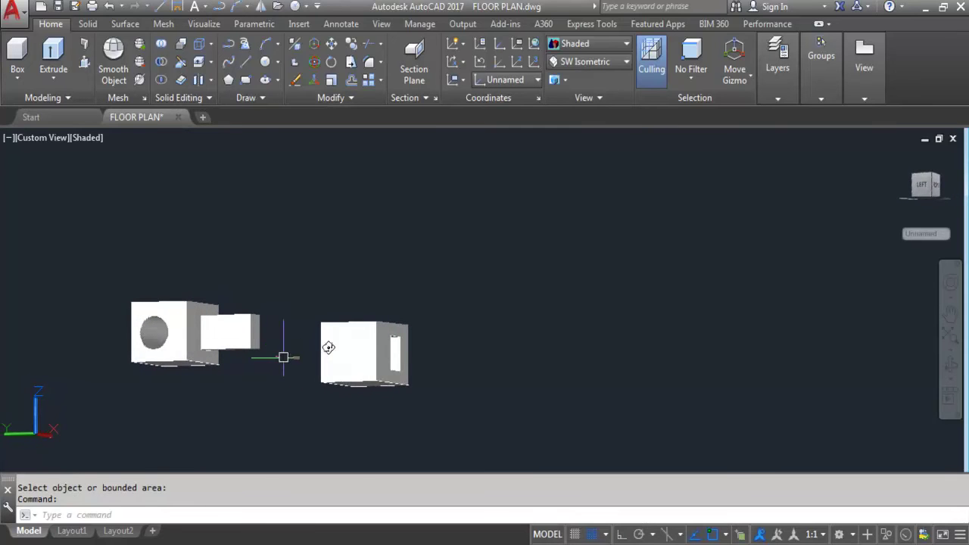
pyautogui.scroll(4, 333, 356)
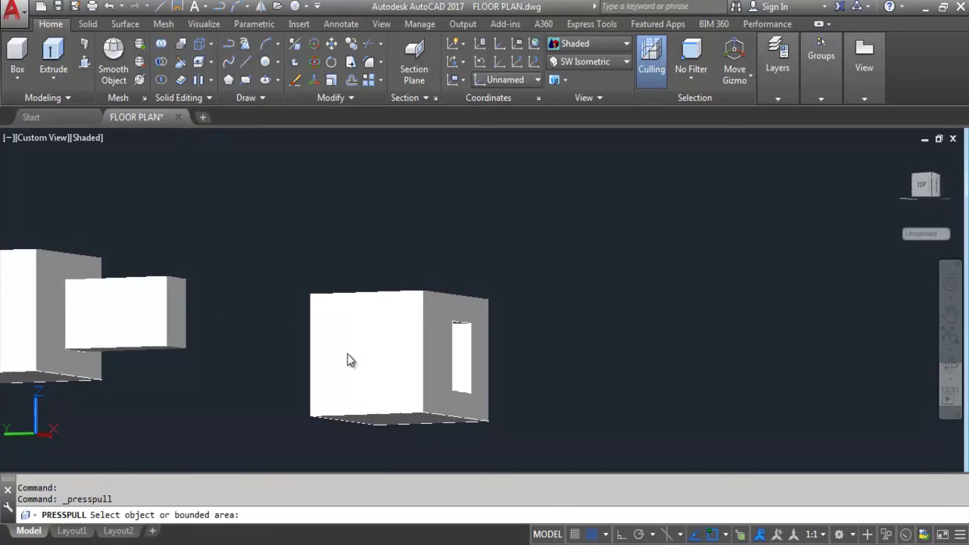
pyautogui.scroll(-5, 417, 350)
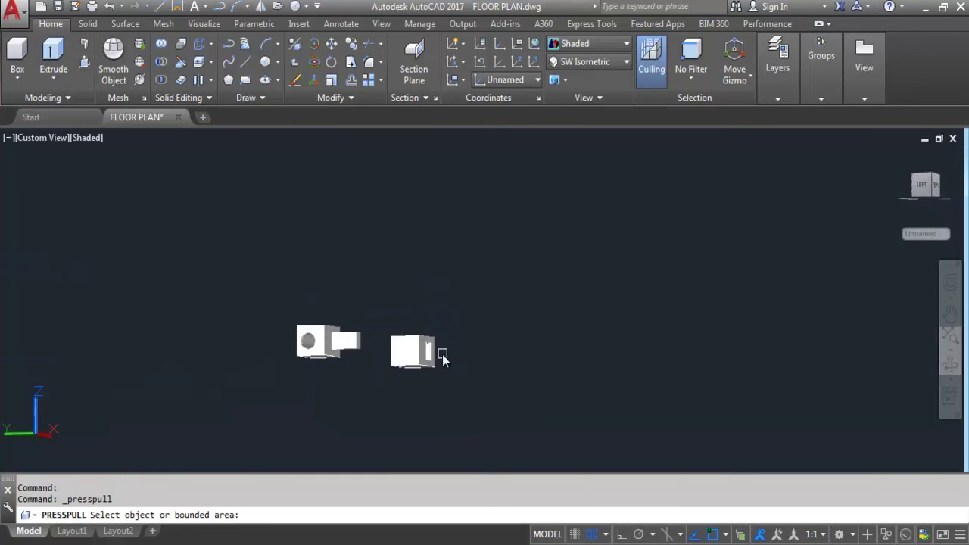
pyautogui.scroll(5, 444, 358)
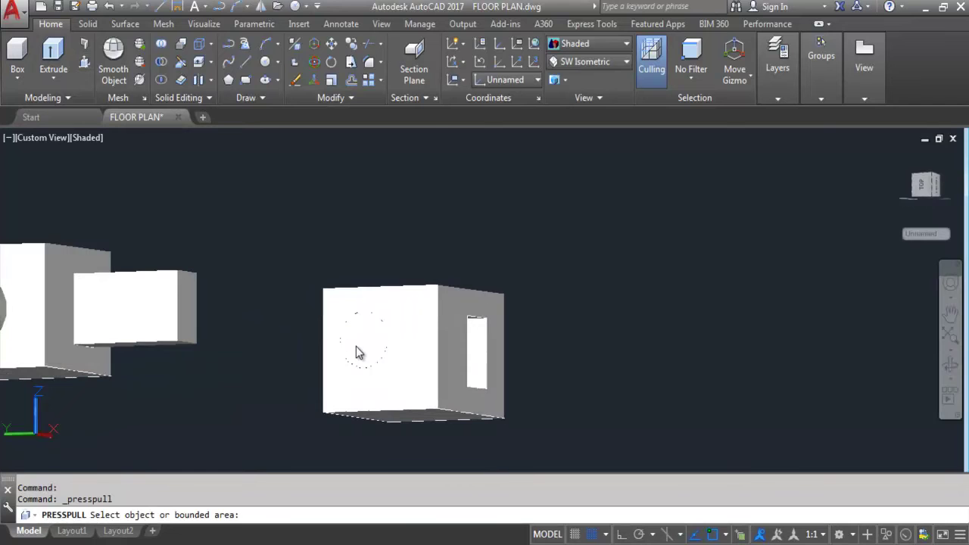
pyautogui.click(359, 352)
pyautogui.scroll(-3, 350, 346)
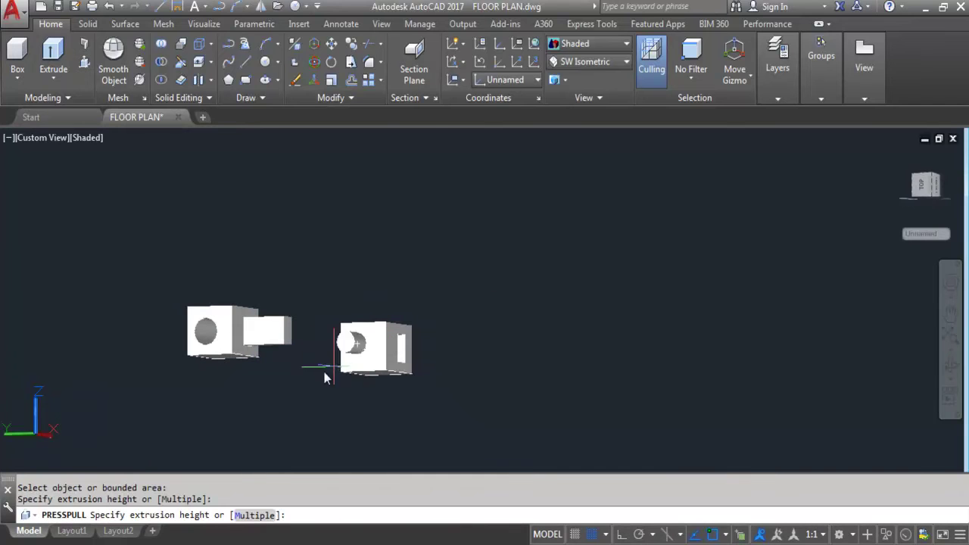
pyautogui.click(322, 377)
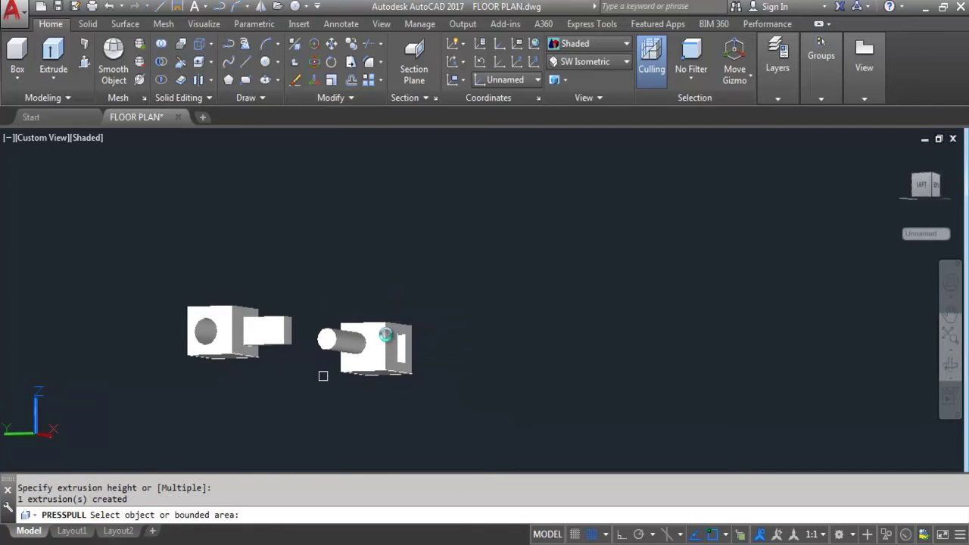
# - Erase both finished box models together with the leftover circle to clear the drawing area
pyautogui.keyDown('shift'); pyautogui.moveTo(353, 347); pyautogui.dragTo(244, 327, button='middle'); pyautogui.keyUp('shift')
pyautogui.keyDown('shift'); pyautogui.moveTo(281, 362); pyautogui.dragTo(515, 318, button='middle'); pyautogui.keyUp('shift')
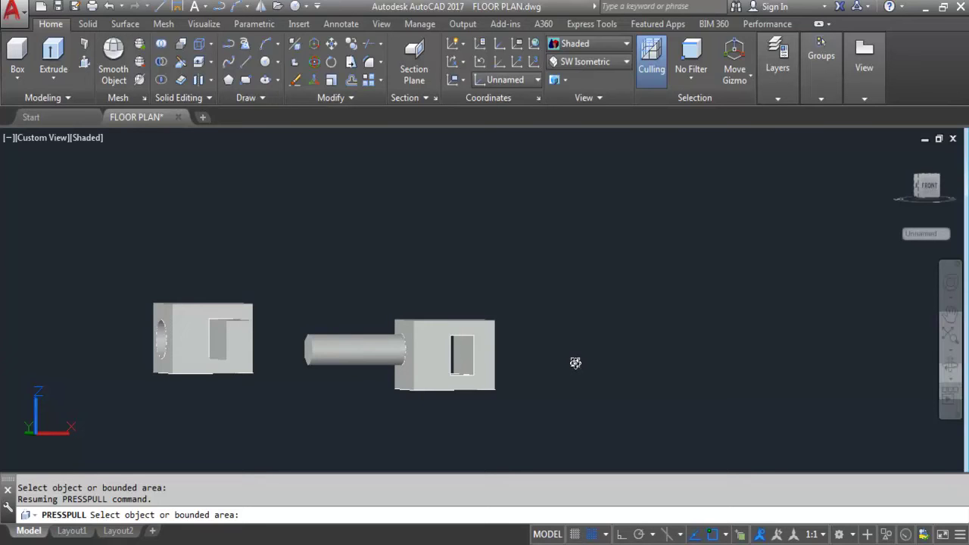
pyautogui.keyDown('shift'); pyautogui.moveTo(253, 379); pyautogui.dragTo(306, 366, button='middle'); pyautogui.keyUp('shift')
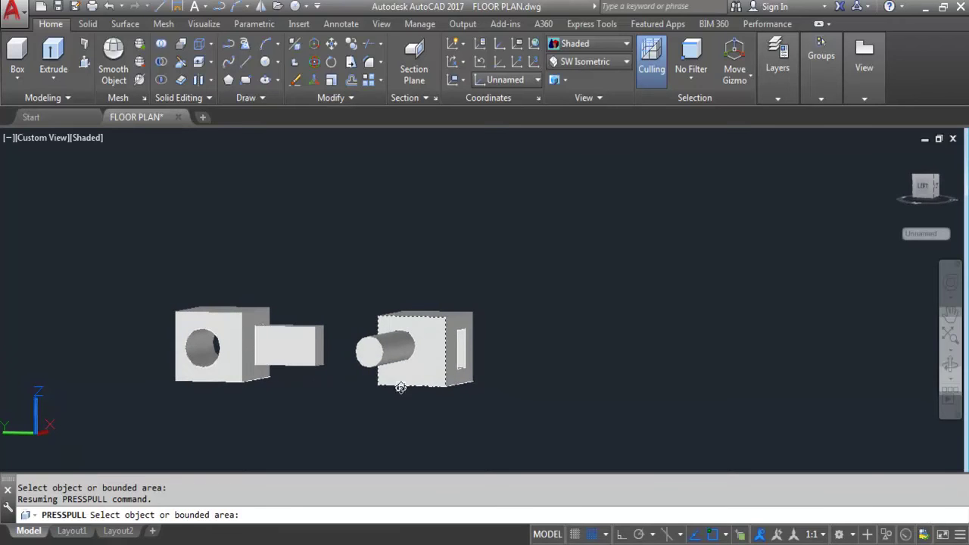
pyautogui.keyDown('shift'); pyautogui.moveTo(448, 372); pyautogui.dragTo(424, 378, button='middle'); pyautogui.keyUp('shift')
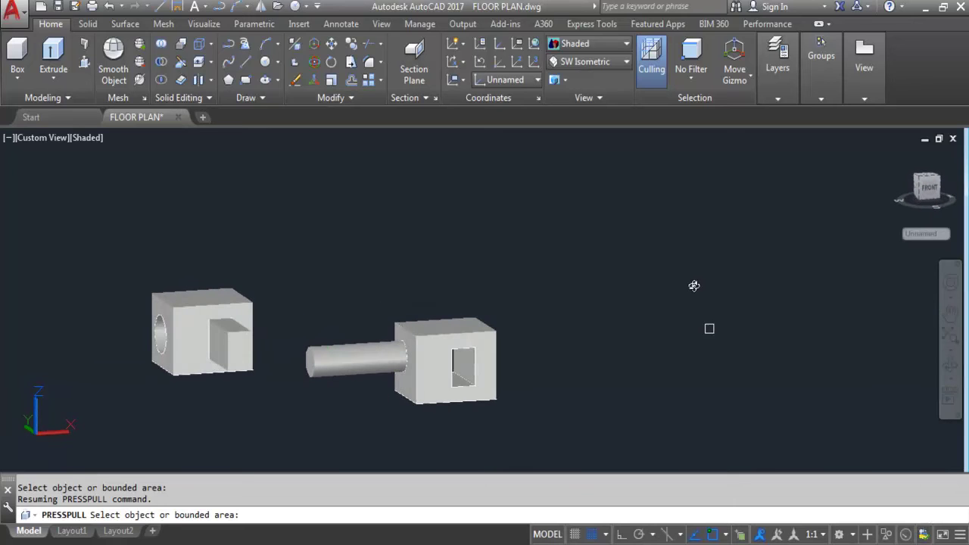
pyautogui.click(599, 419)
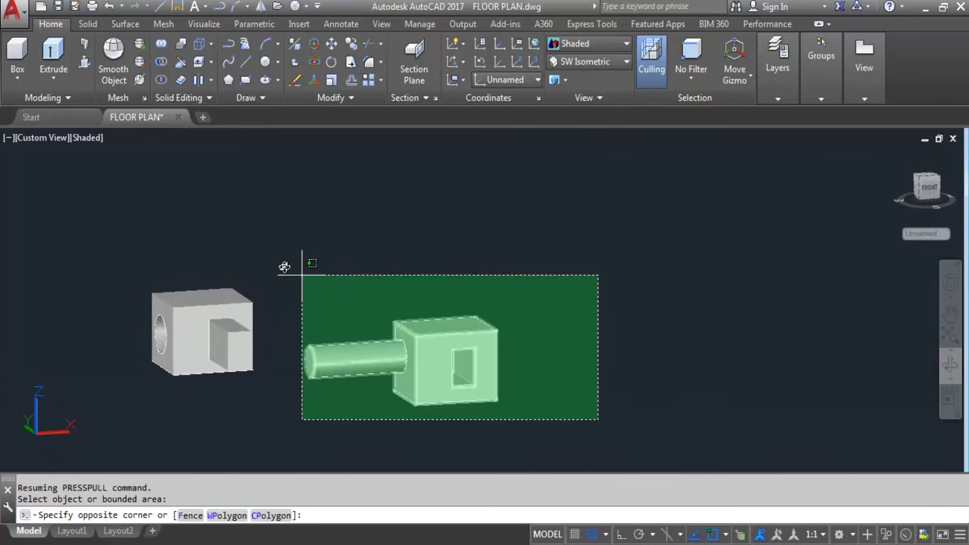
pyautogui.click(195, 249)
pyautogui.press('Delete')
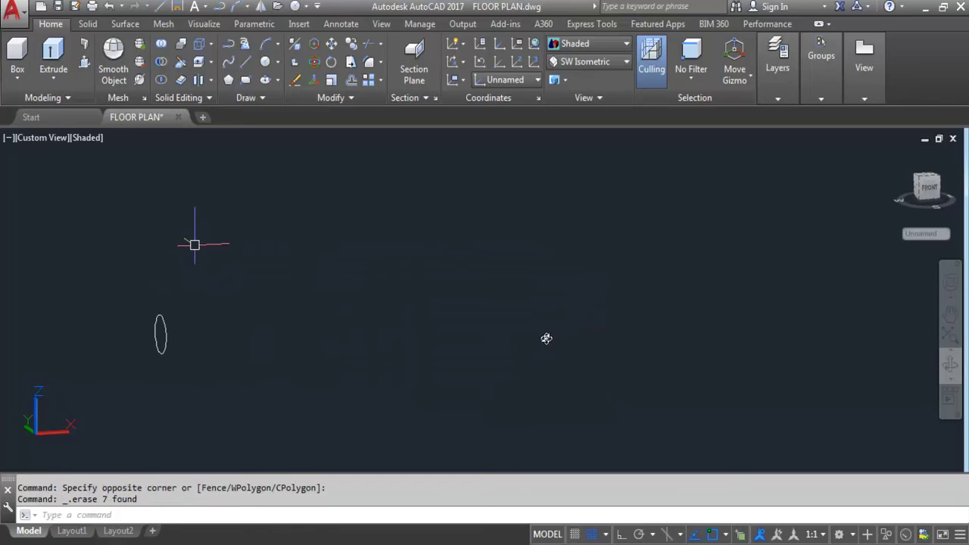
pyautogui.click(182, 339)
pyautogui.click(93, 275)
pyautogui.press('Delete')
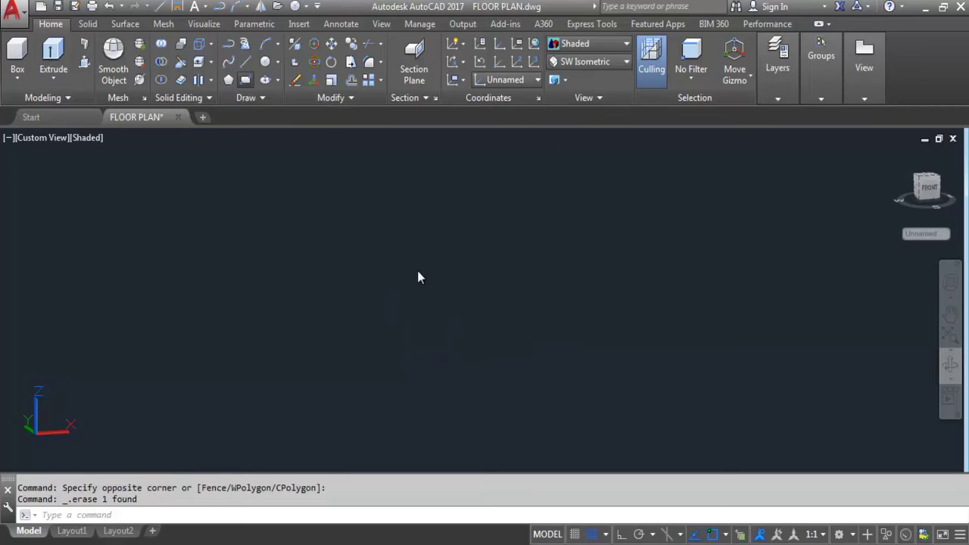
# - Draw a large rectangle freehand across the empty drawing area in the tilted custom view
pyautogui.write('rec')
pyautogui.press('Return')
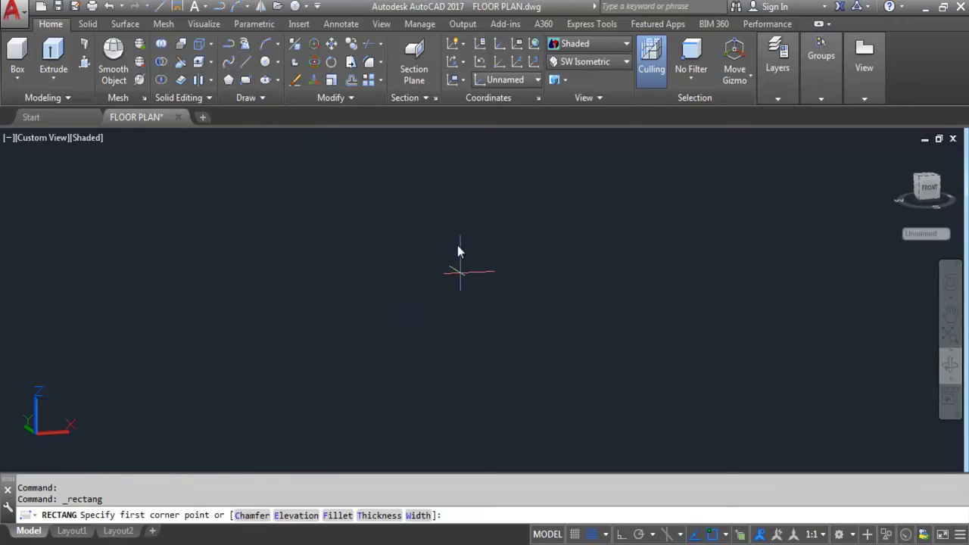
pyautogui.click(436, 243)
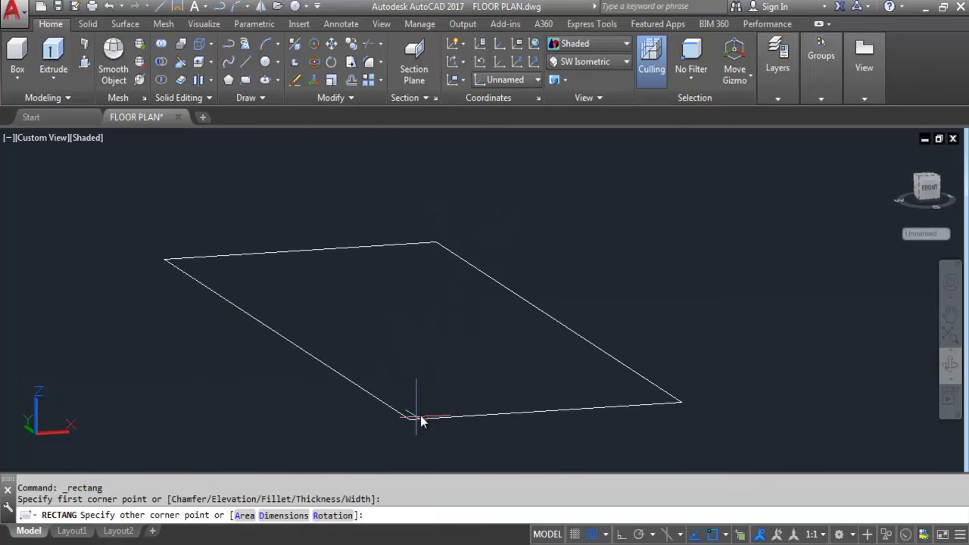
pyautogui.click(421, 411)
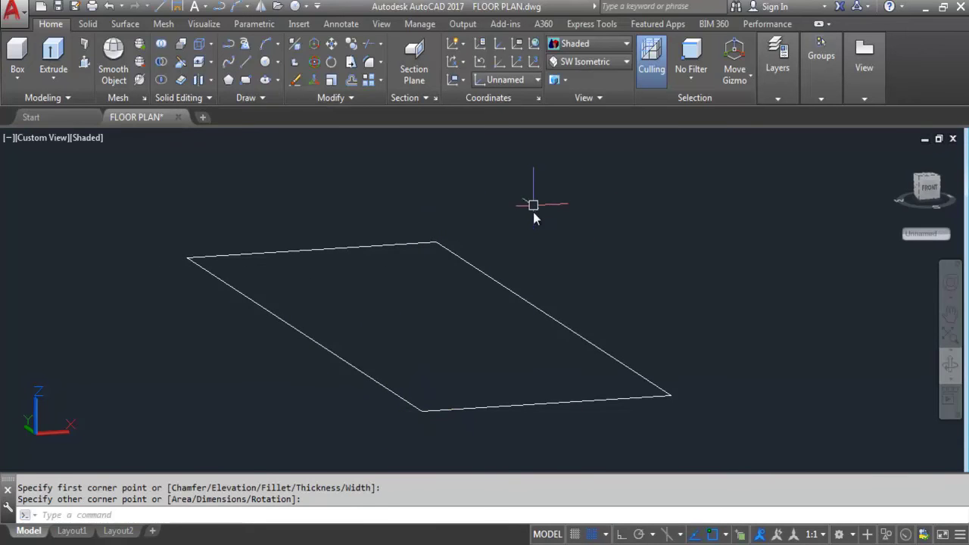
# - Erase the new rectangle together with the other remaining objects to empty the drawing area
pyautogui.scroll(-2, 532, 206)
pyautogui.click(899, 155)
pyautogui.scroll(1, 507, 303)
pyautogui.click(504, 268)
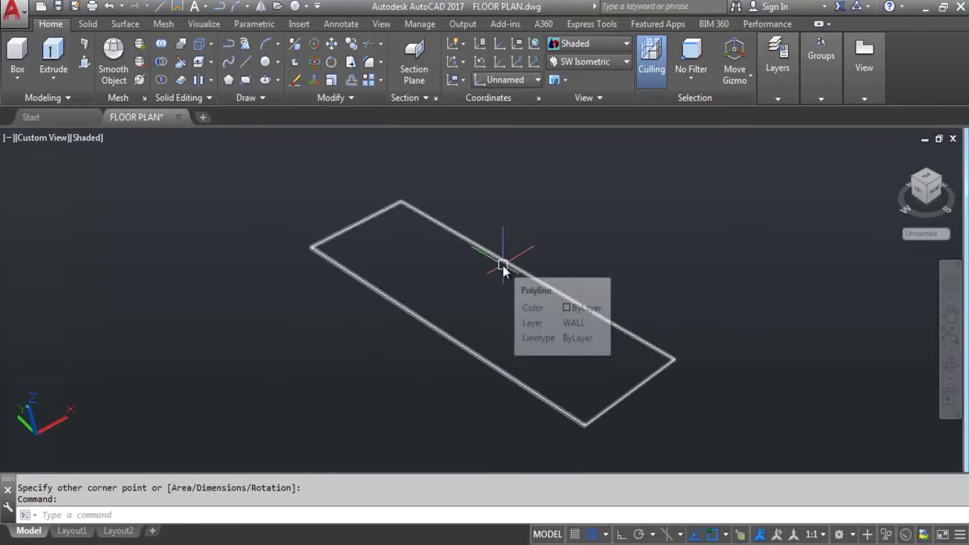
pyautogui.press('Delete')
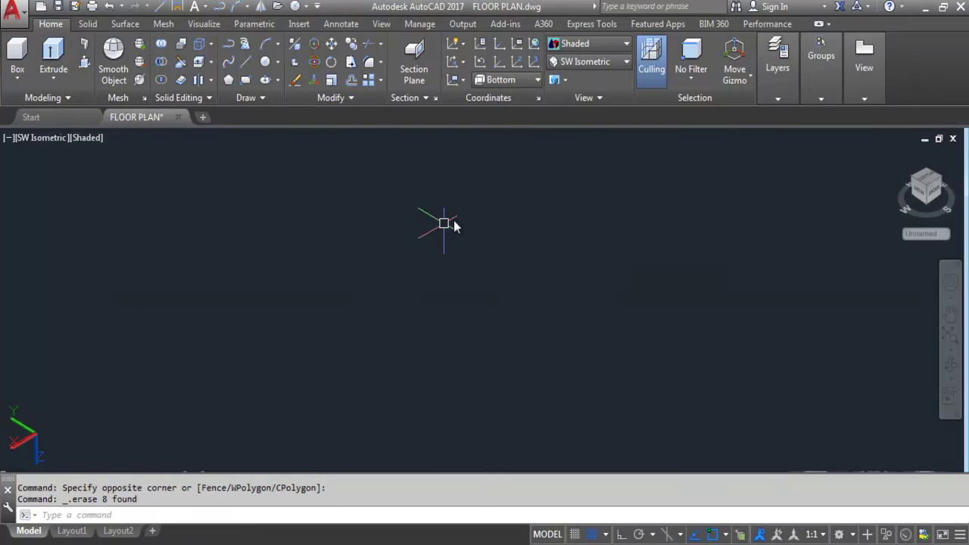
# - Draw a nearly square rectangle freehand in the middle of the Top view
pyautogui.click(599, 60)
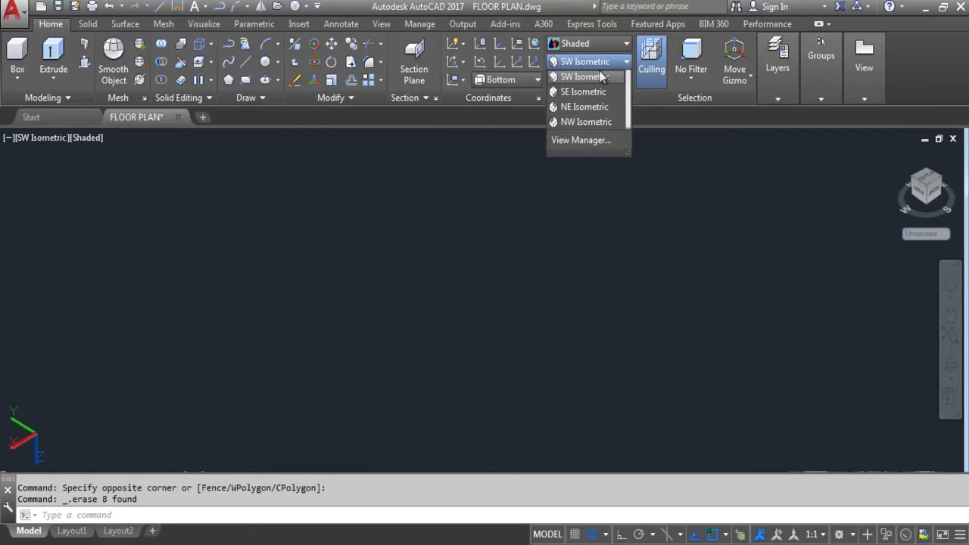
pyautogui.click(574, 76)
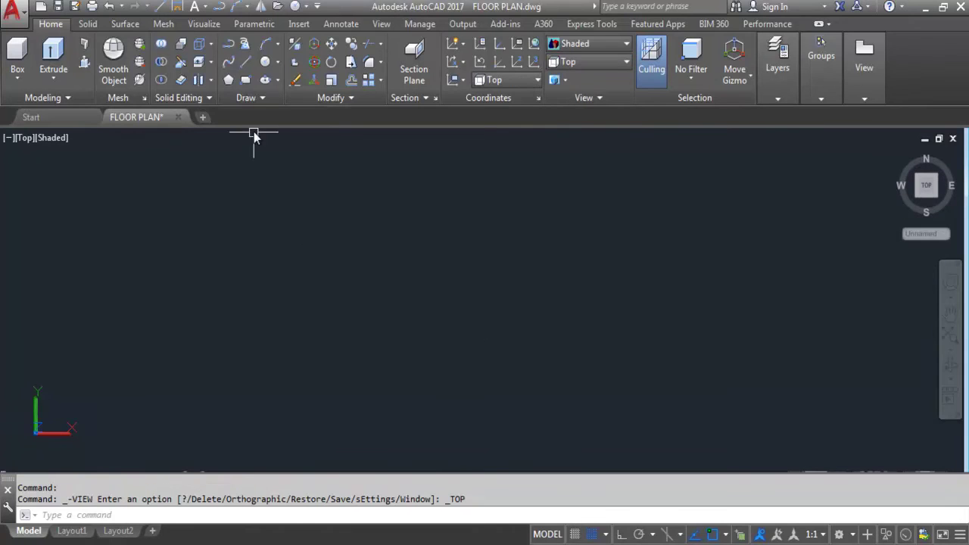
pyautogui.click(394, 215)
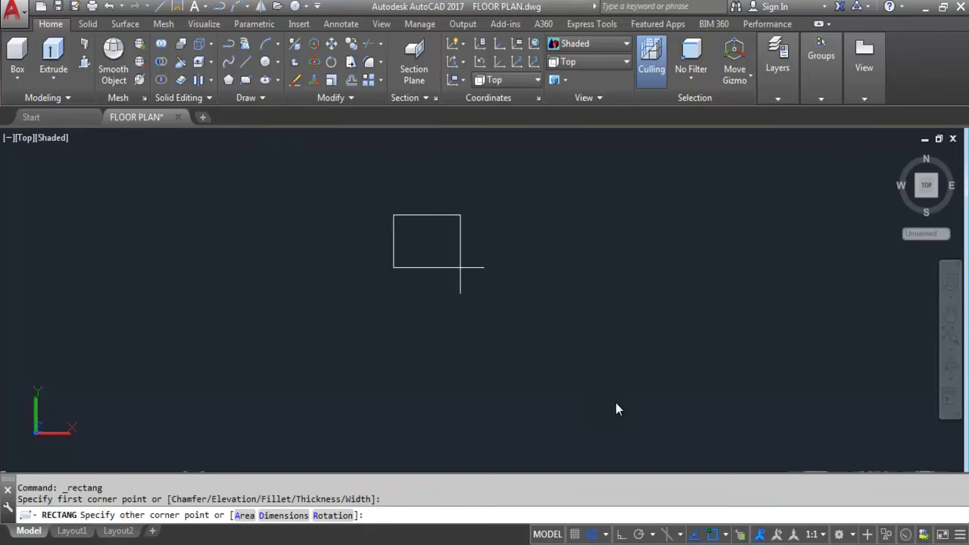
pyautogui.click(599, 402)
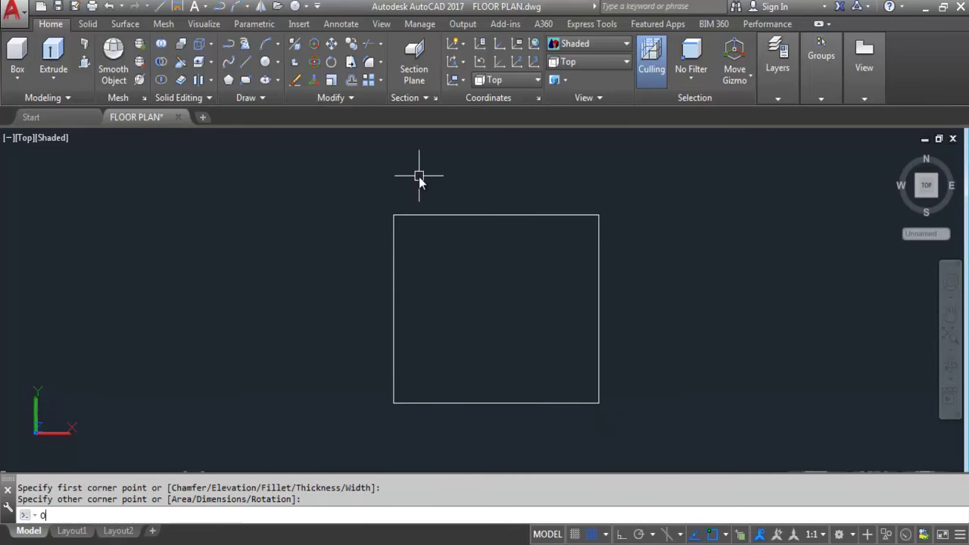
# - Offset the rectangle inward, picking the distance with Ortho on from its lower edge's midpoint to a point inside
pyautogui.press('Return')
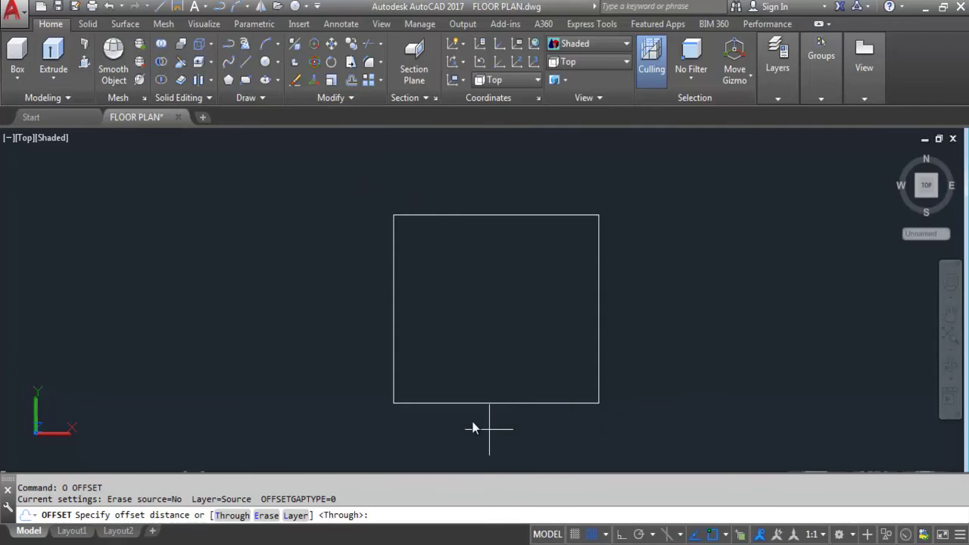
pyautogui.write('0')
pyautogui.press('Return')
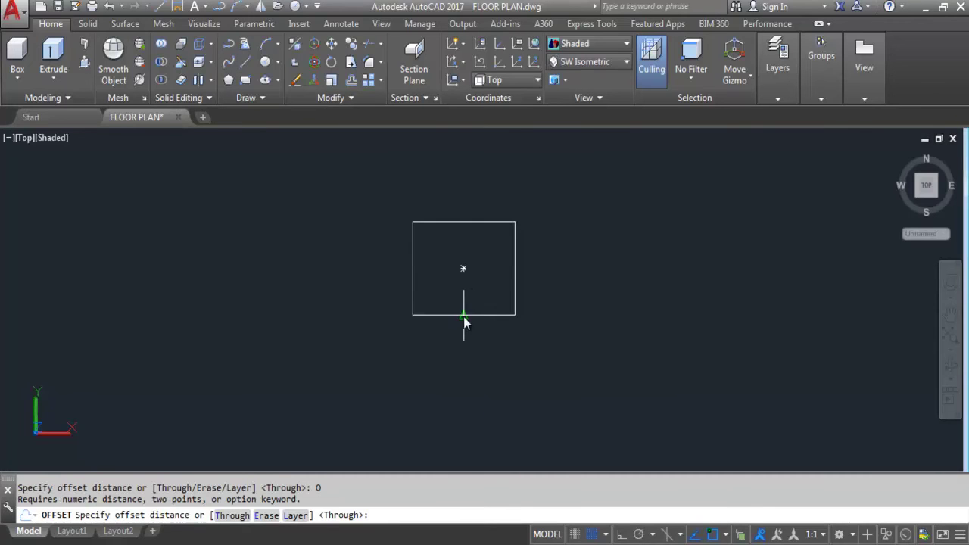
pyautogui.click(464, 317)
pyautogui.scroll(3, 475, 296)
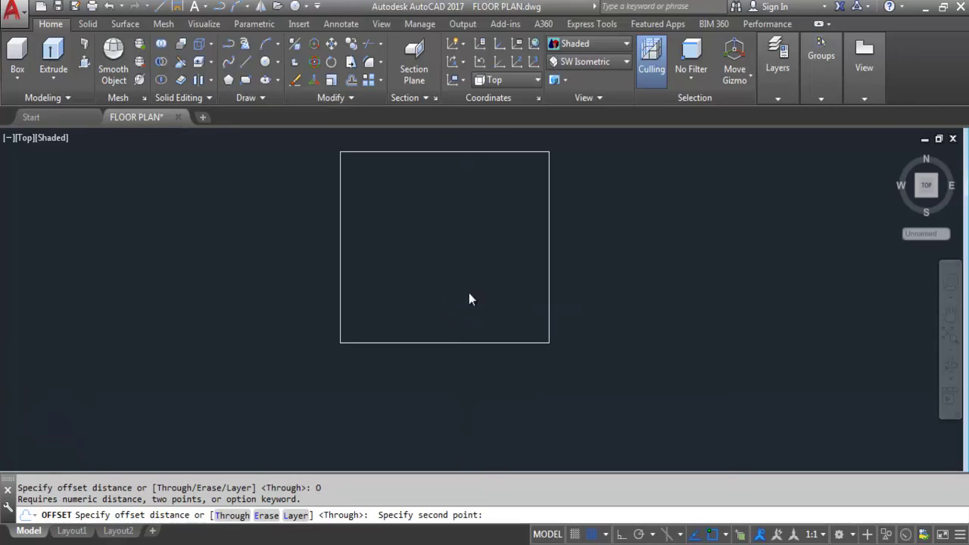
pyautogui.press('F8')
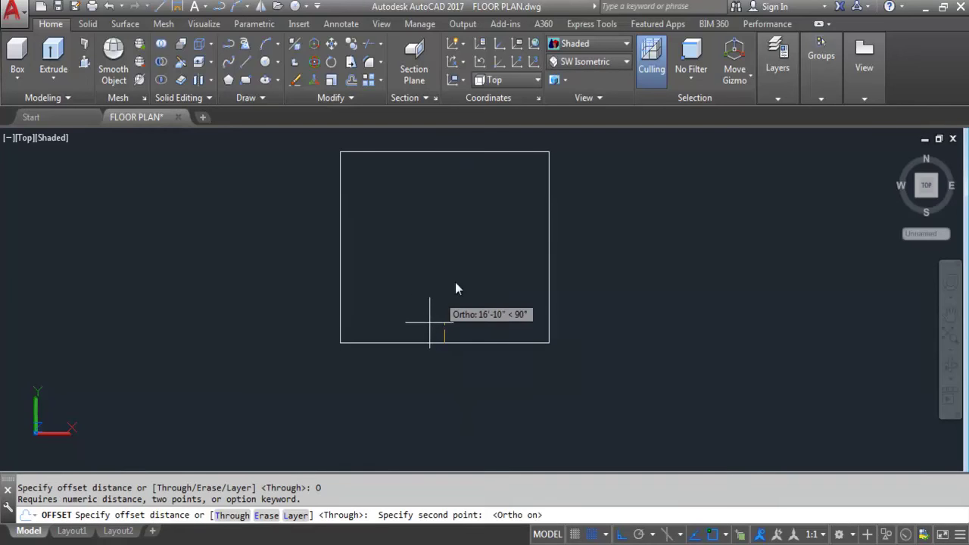
pyautogui.click(452, 301)
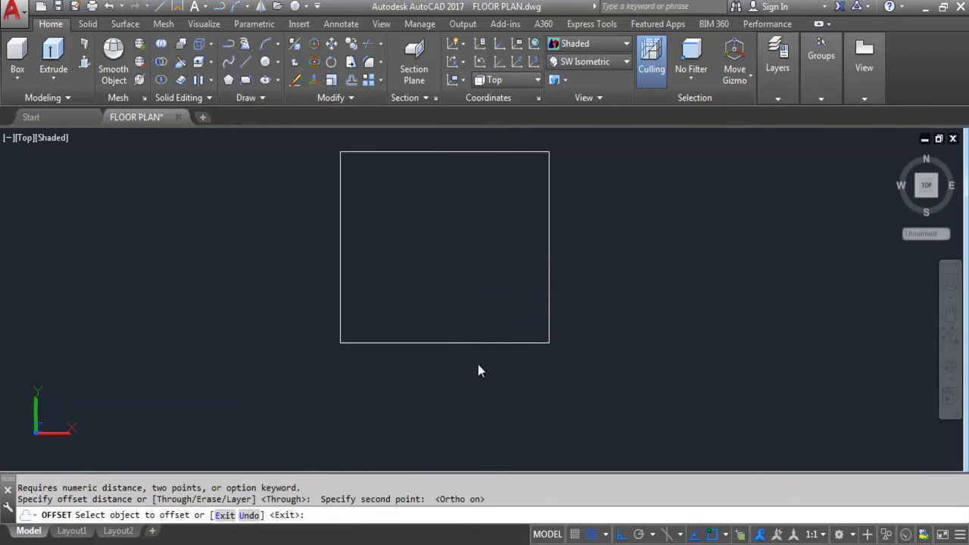
pyautogui.click(472, 344)
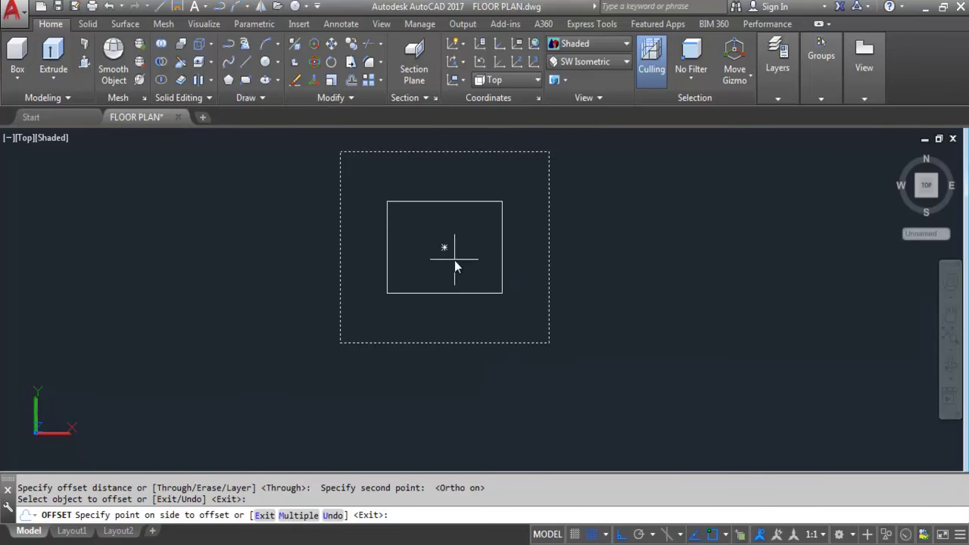
pyautogui.click(454, 260)
pyautogui.scroll(-2, 415, 356)
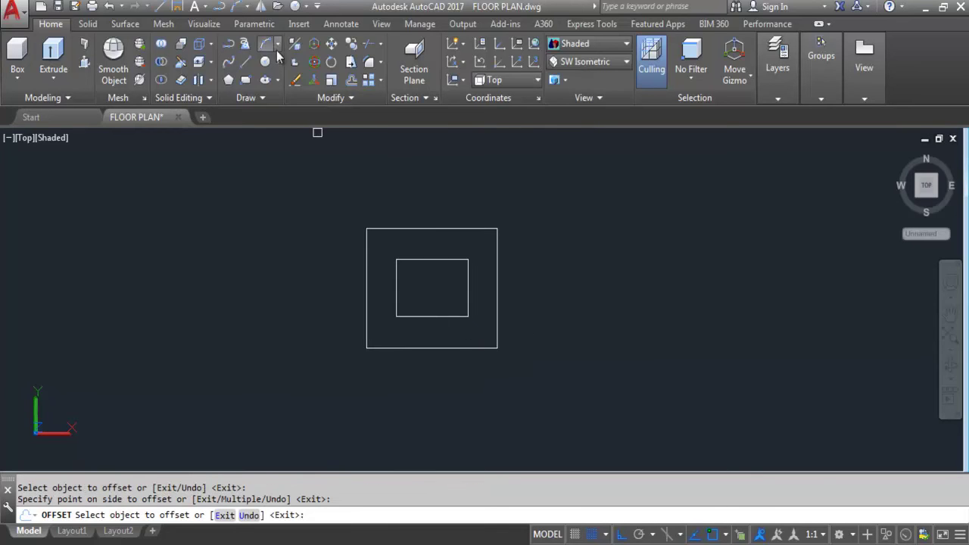
pyautogui.press('Escape')
# - Draw a circle with a radius of about 11'-10" at the centre of the inner rectangle
pyautogui.click(262, 65)
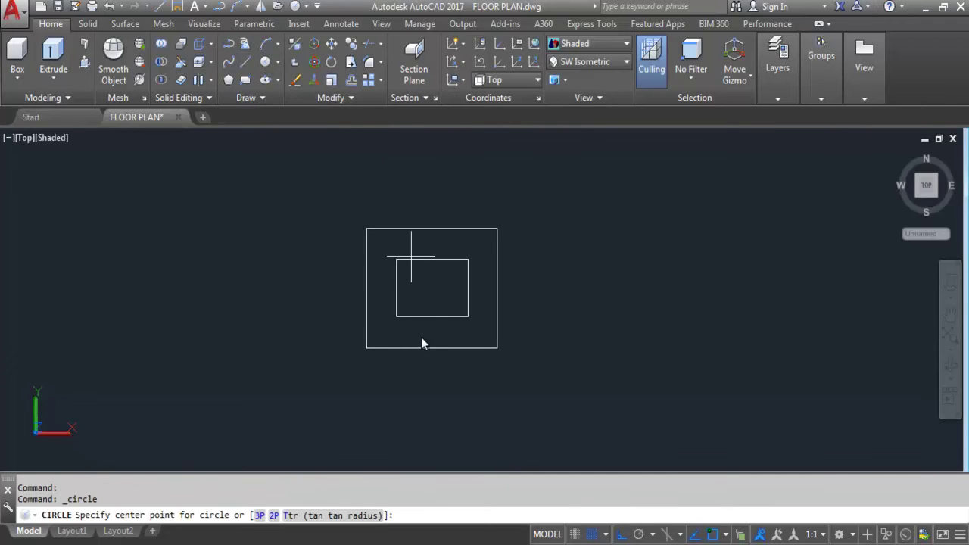
pyautogui.scroll(-2, 431, 295)
pyautogui.click(431, 289)
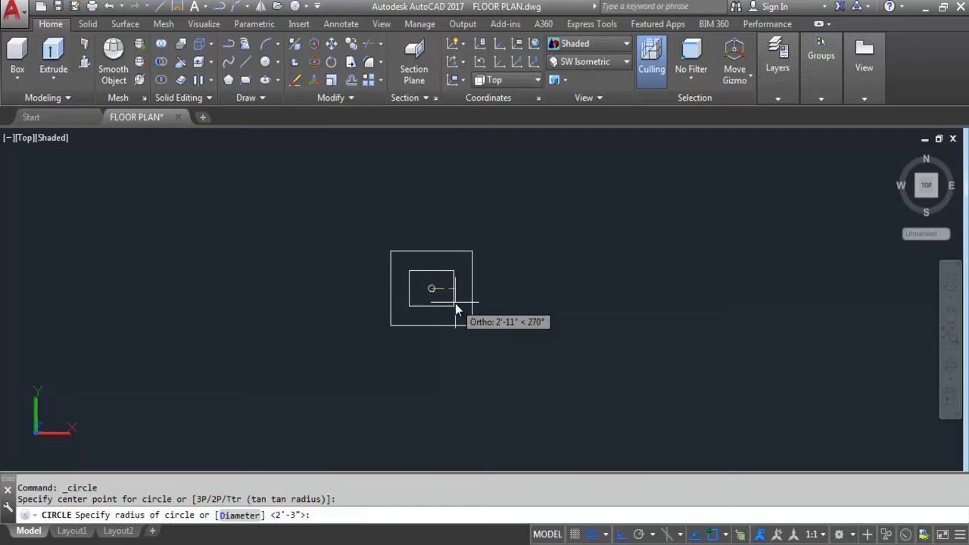
pyautogui.scroll(4, 451, 301)
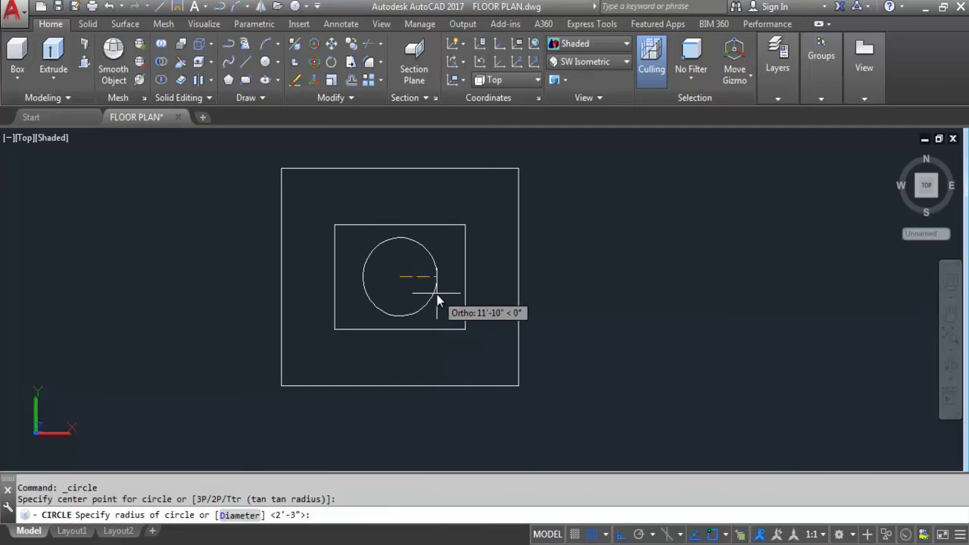
pyautogui.click(437, 294)
pyautogui.scroll(-4, 431, 318)
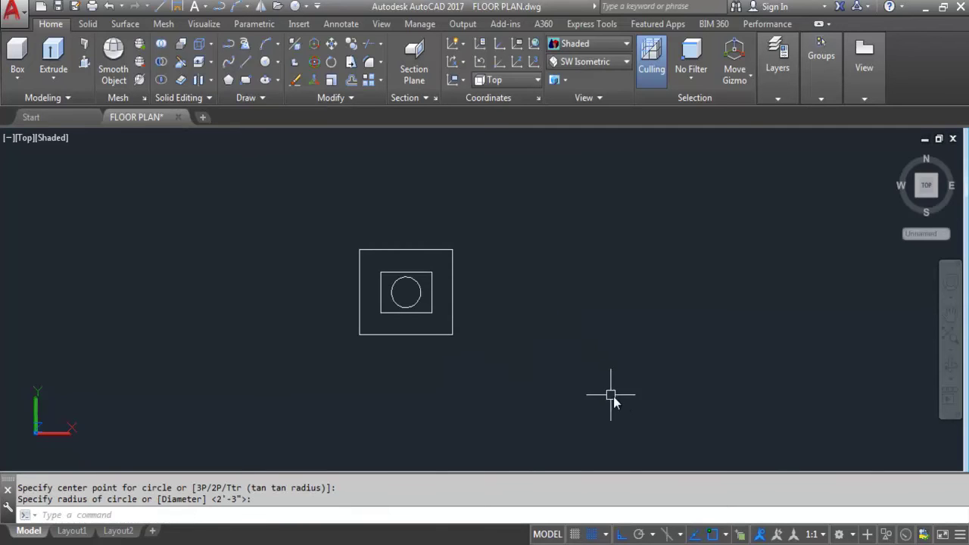
pyautogui.press('Escape')
# - Copy both rectangles and the circle horizontally to the right, using the circle's centre as base point
pyautogui.click(531, 382)
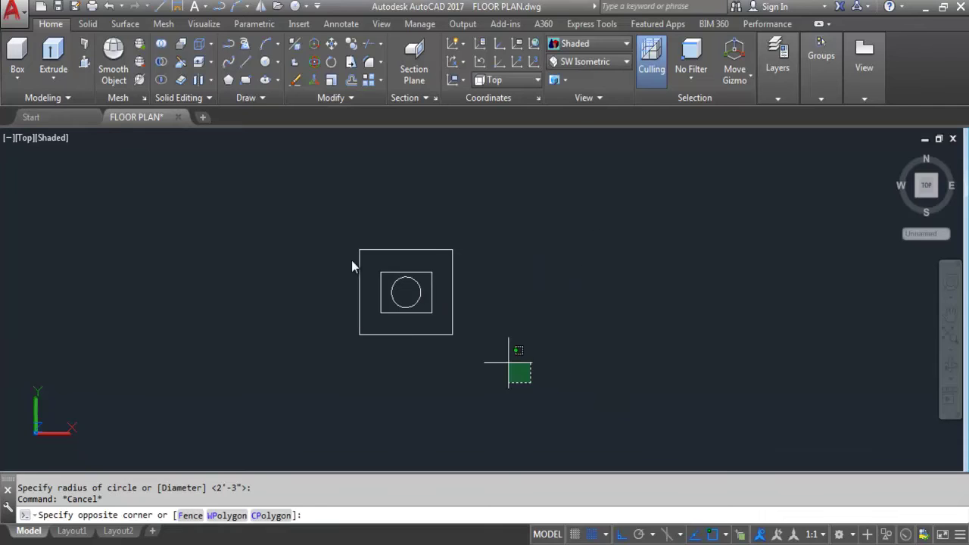
pyautogui.click(323, 252)
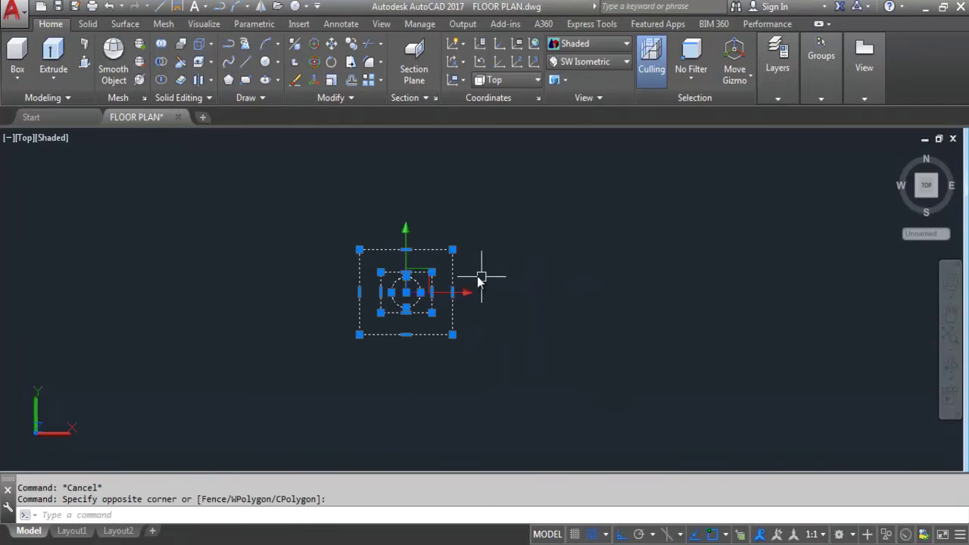
pyautogui.write('co')
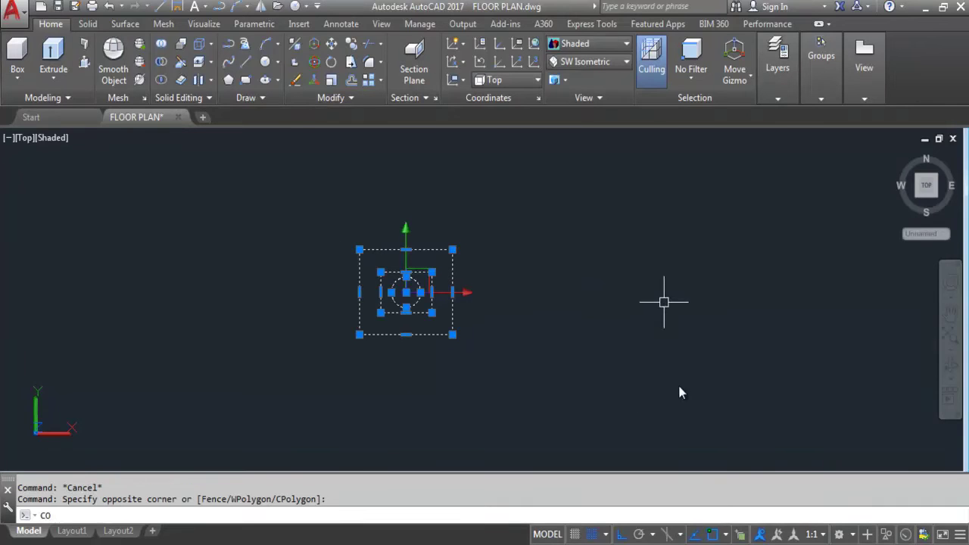
pyautogui.press('Return')
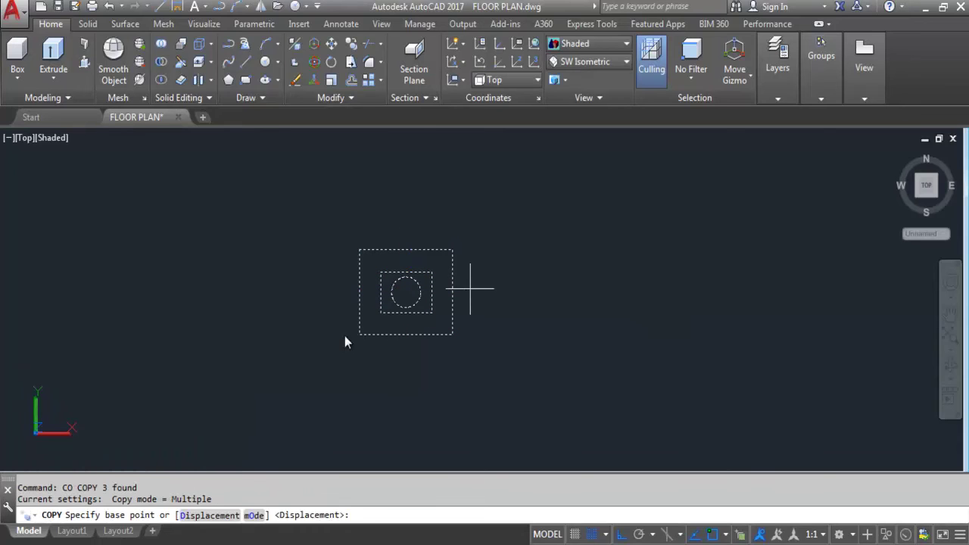
pyautogui.click(406, 293)
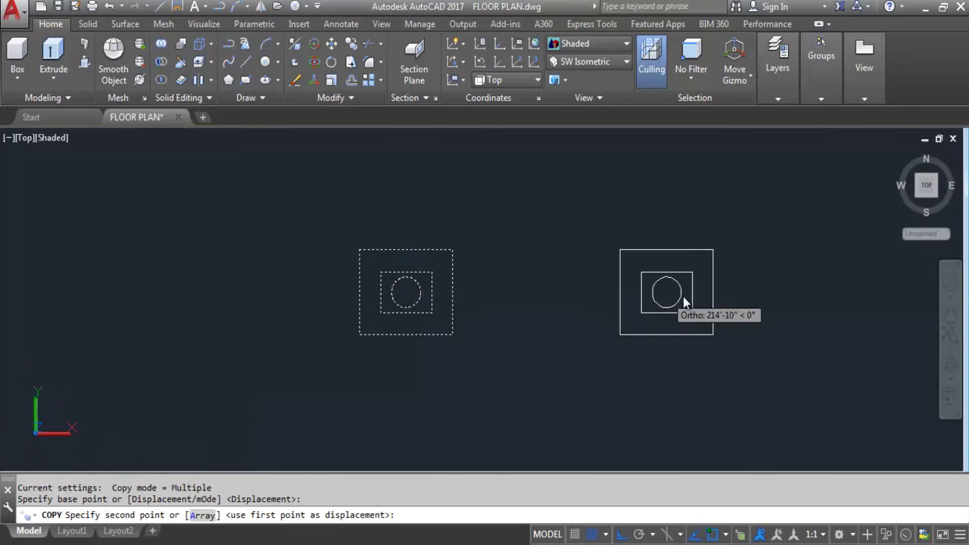
pyautogui.click(638, 303)
pyautogui.press('Escape')
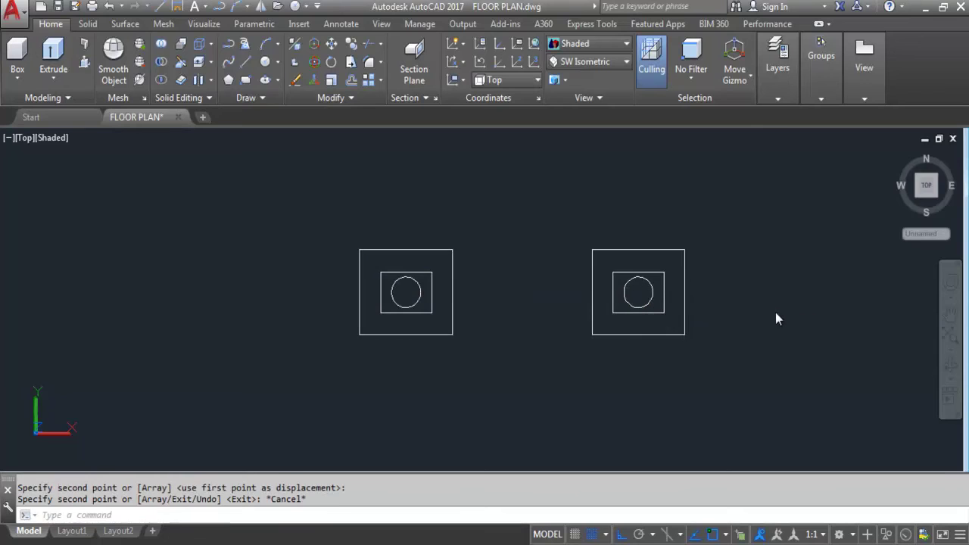
# - Show both sets of nested profiles in the SW Isometric view
pyautogui.click(589, 64)
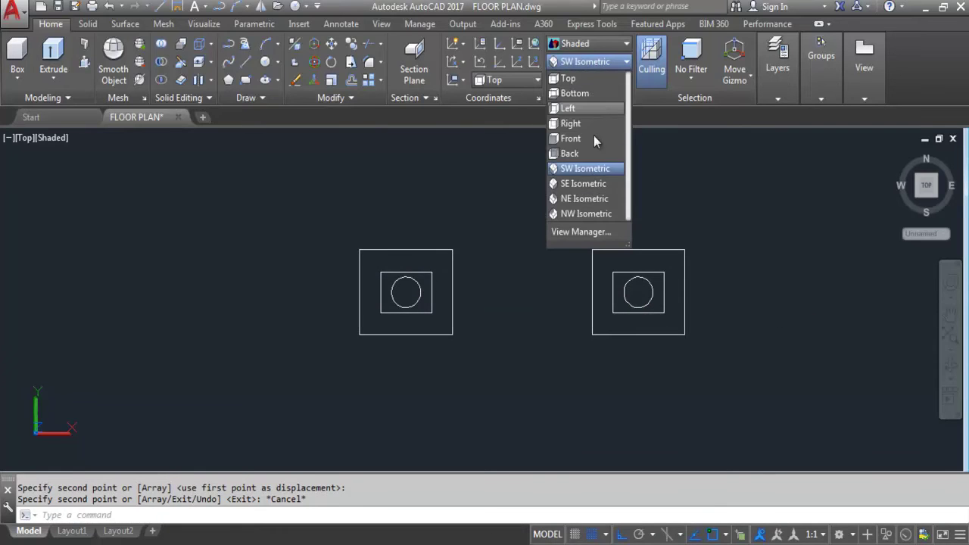
pyautogui.click(584, 168)
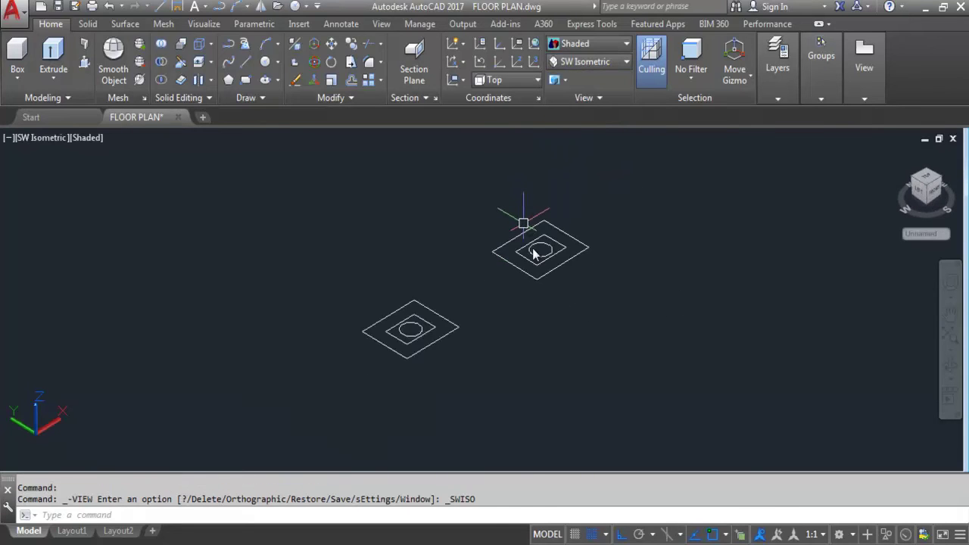
pyautogui.scroll(-3, 532, 250)
pyautogui.scroll(2, 553, 215)
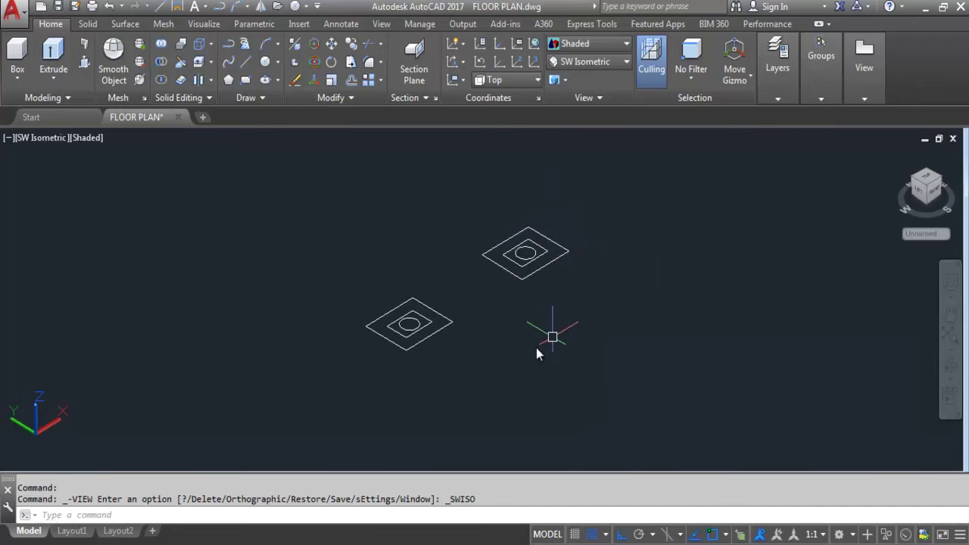
pyautogui.scroll(2, 377, 307)
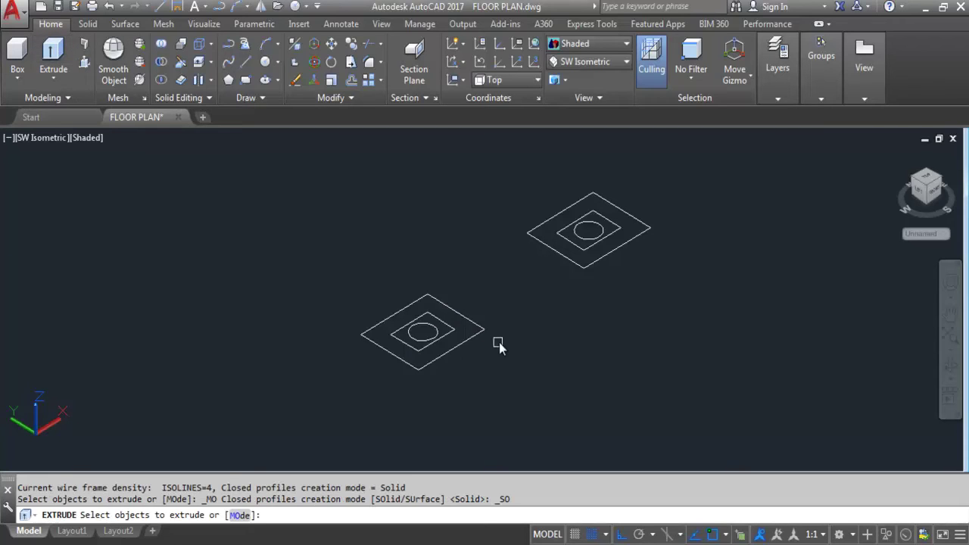
# - Preview extruding the outer rectangle of the left set as a solid, and cancel without setting a height
pyautogui.scroll(3, 458, 346)
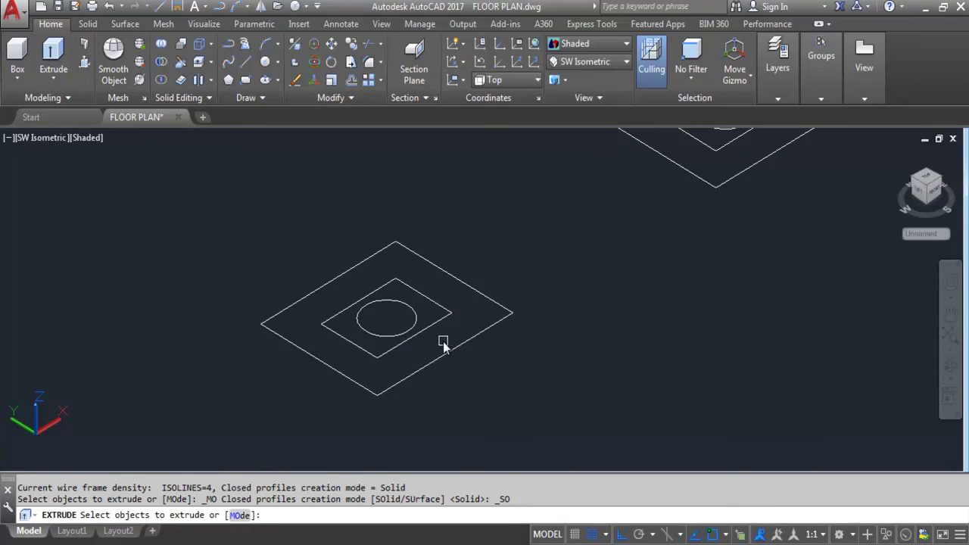
pyautogui.click(444, 341)
pyautogui.click(420, 346)
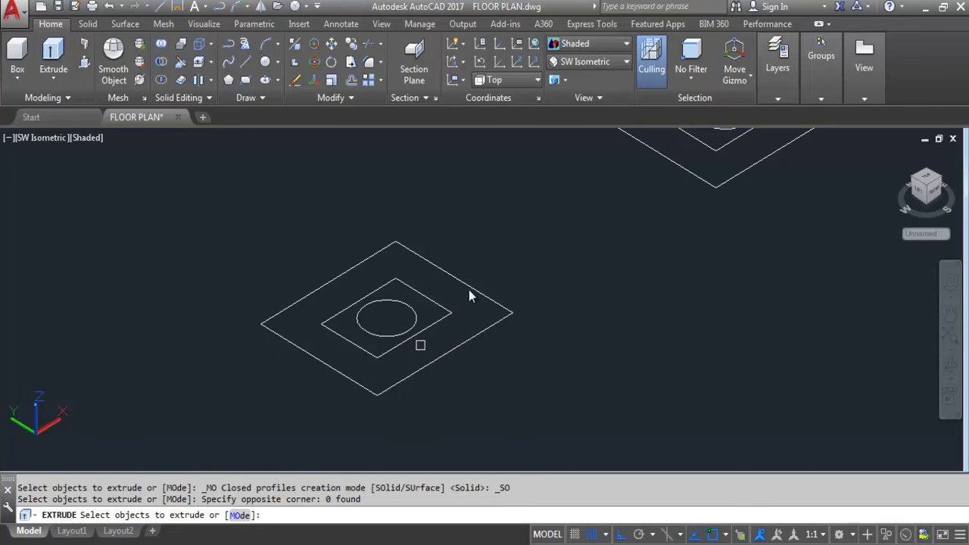
pyautogui.click(447, 353)
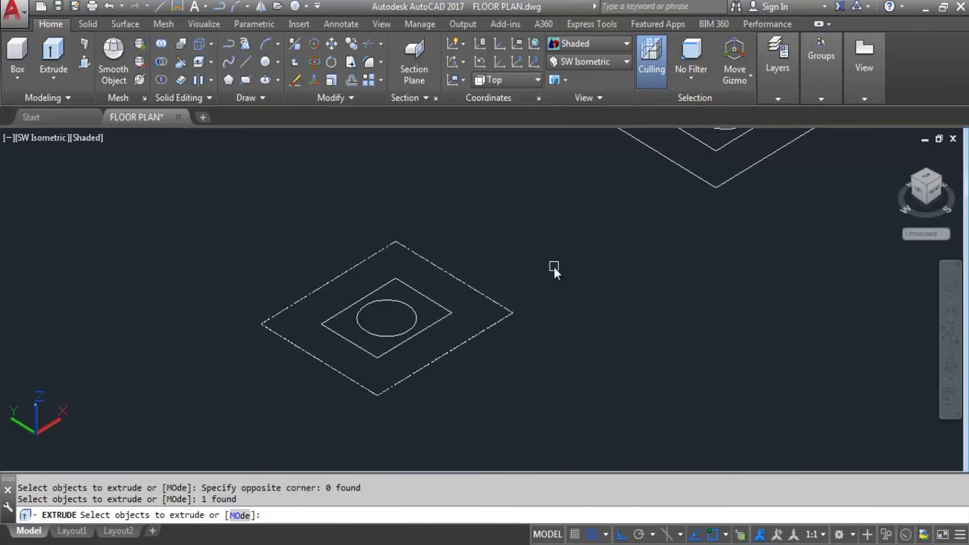
pyautogui.press('Return')
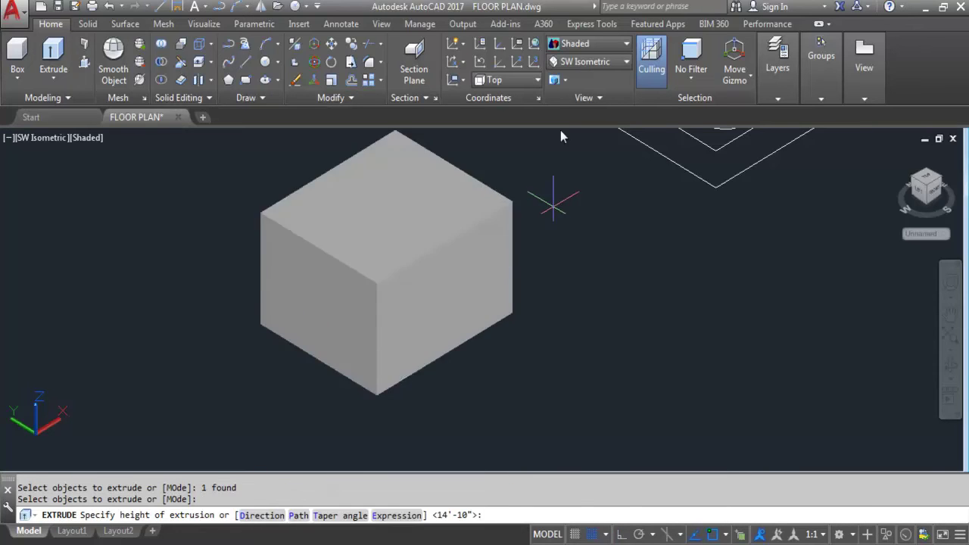
pyautogui.press('Escape')
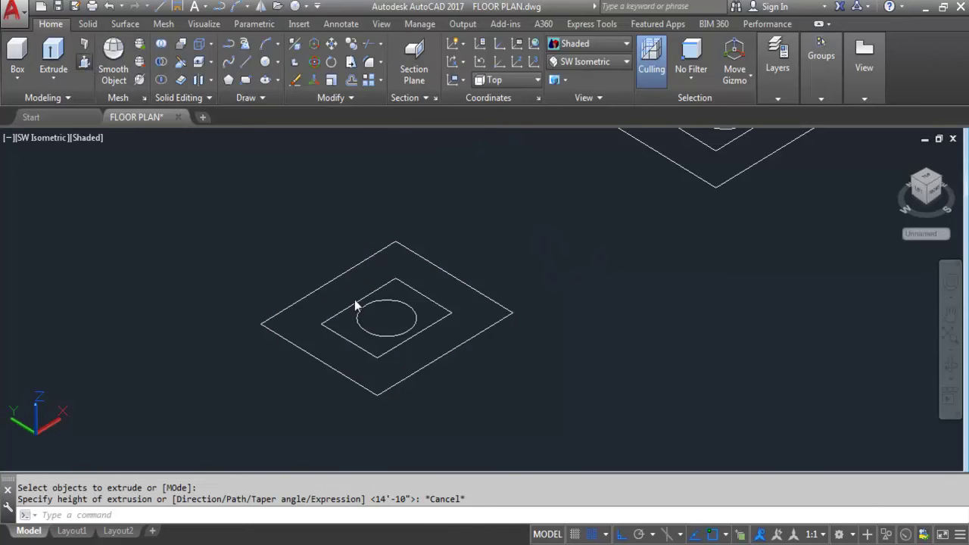
# - Preview a Presspull of the area between the outer and inner rectangles of the left set, and cancel without setting a height
pyautogui.hotkey('ctrl', 'shift', 'e')
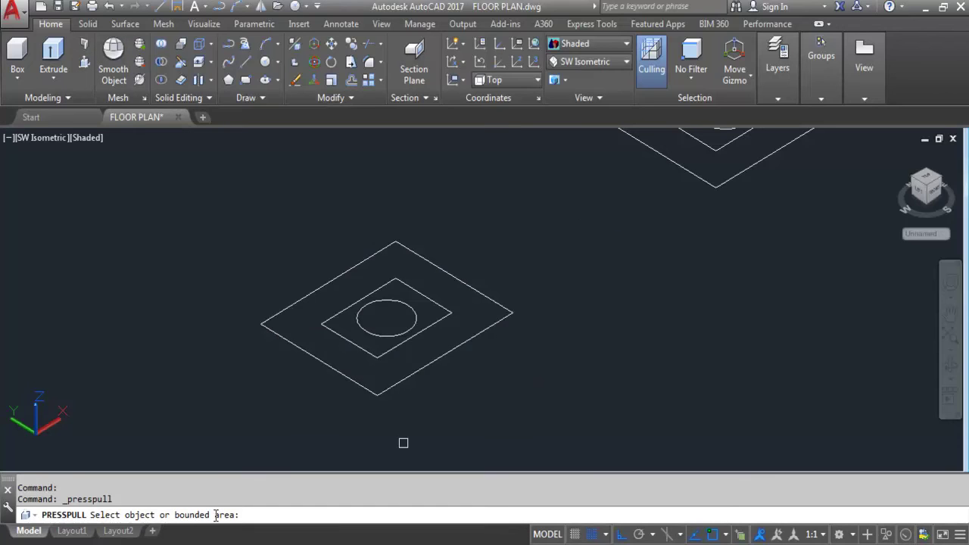
pyautogui.click(450, 330)
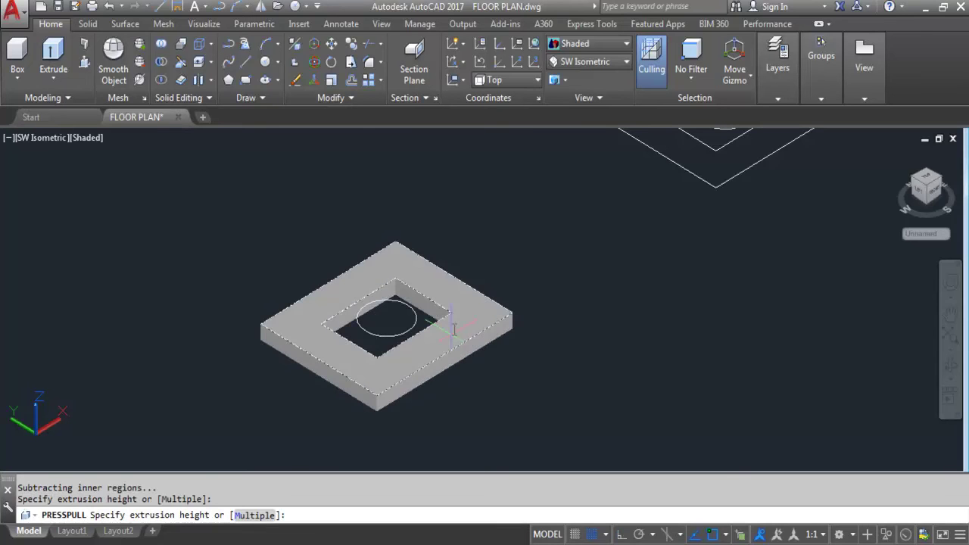
pyautogui.press('Escape')
pyautogui.press('Escape')
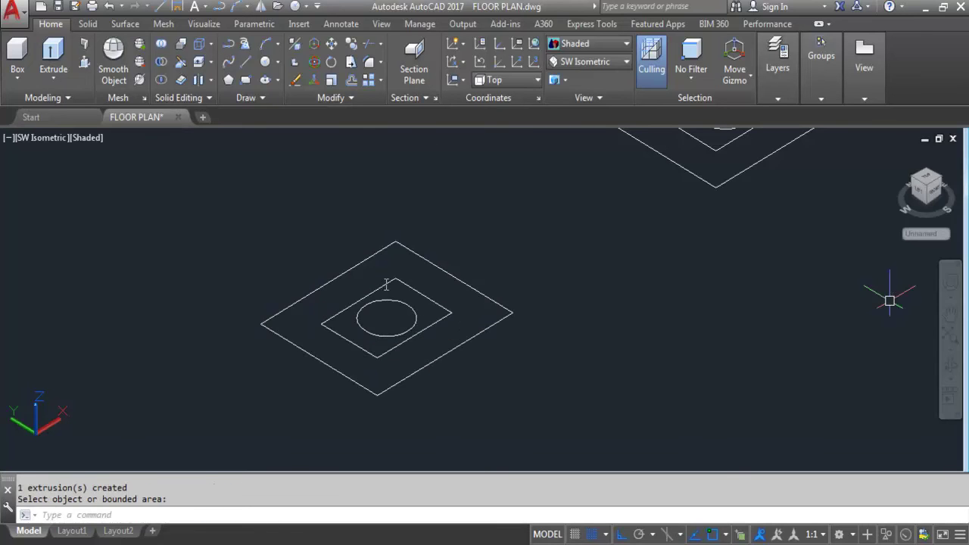
# - Presspull the circle of the left set to a height of 10'
pyautogui.scroll(-4, 410, 295)
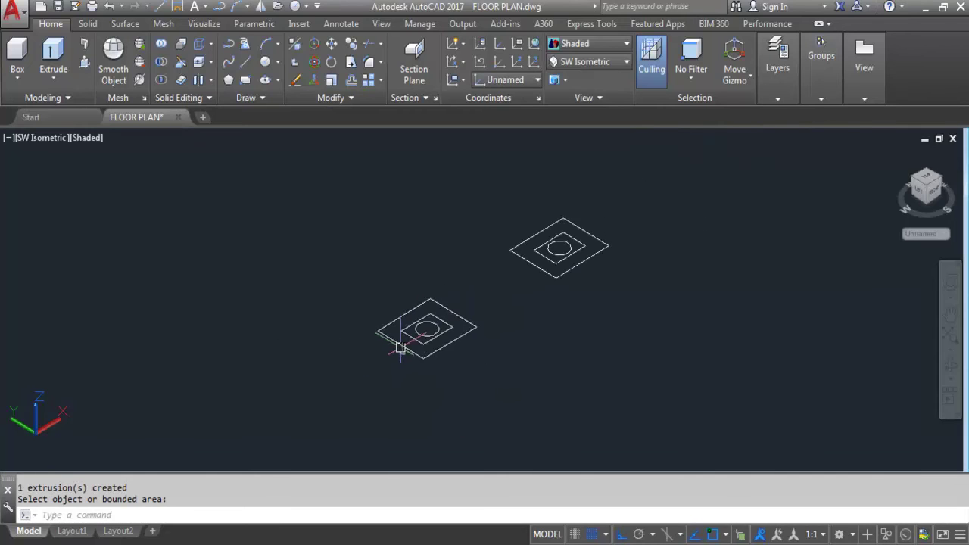
pyautogui.click(84, 63)
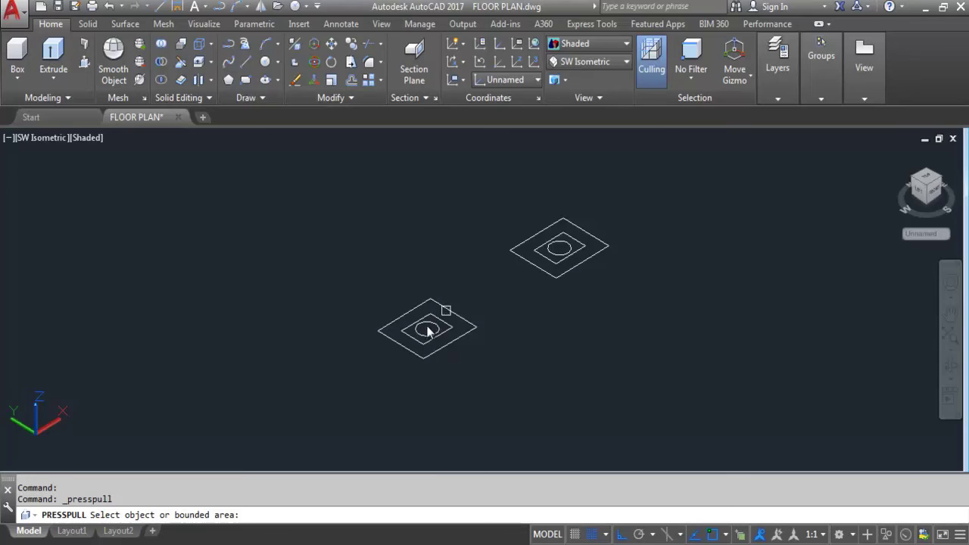
pyautogui.scroll(3, 420, 326)
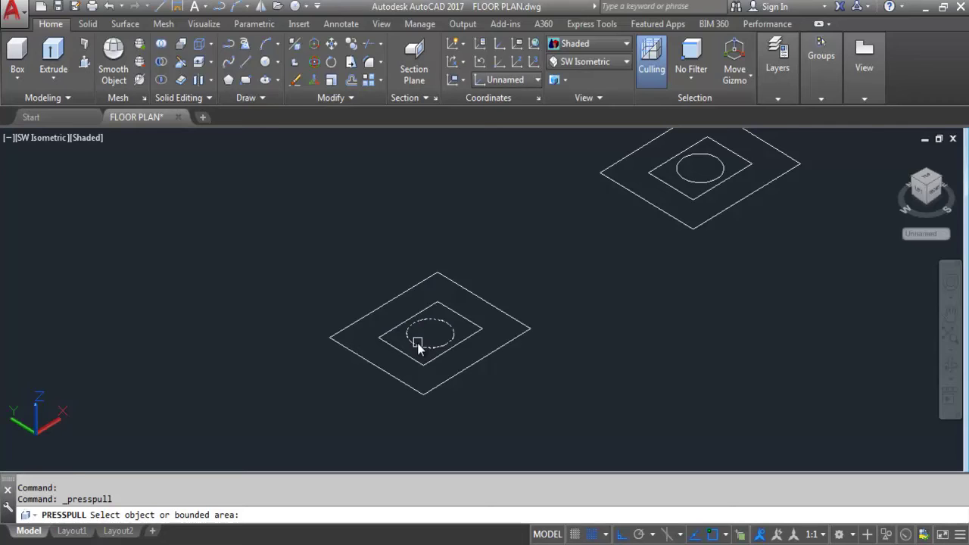
pyautogui.click(419, 346)
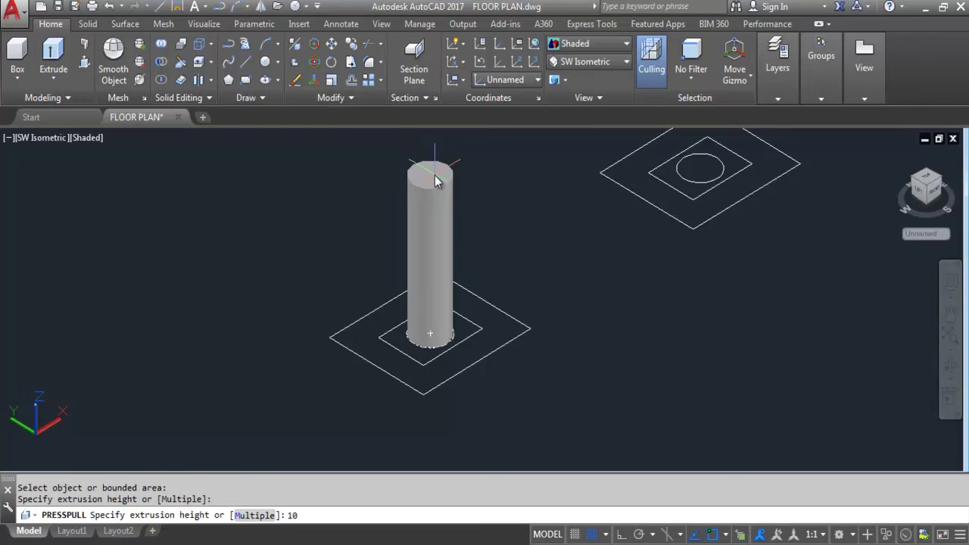
pyautogui.write("10'")
pyautogui.press('Return')
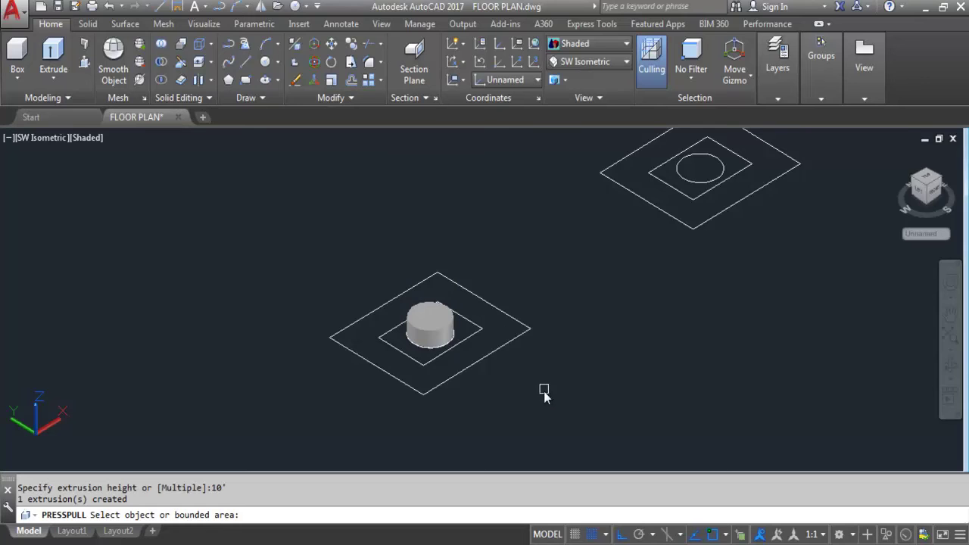
# - Presspull the inner rectangle of the left set by its outline to a height of 9'
pyautogui.scroll(3, 491, 326)
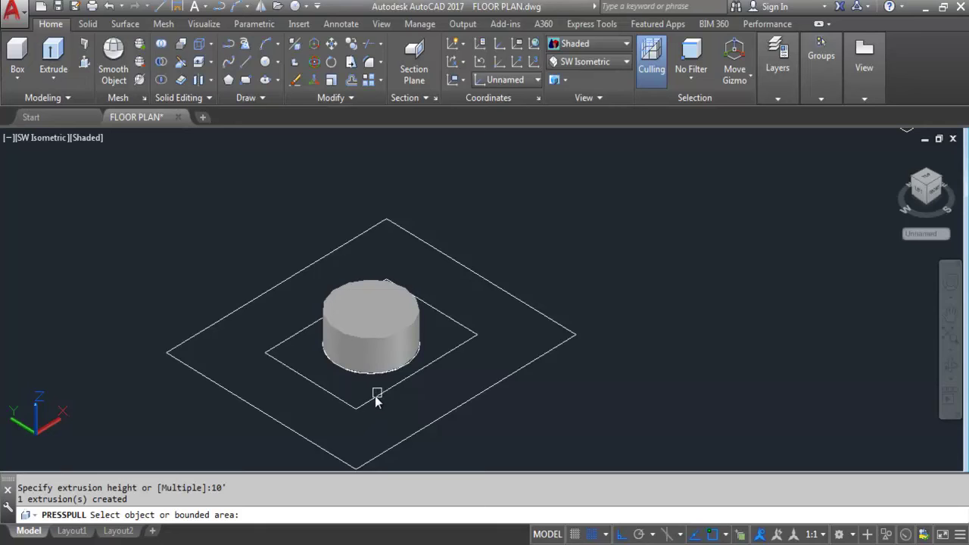
pyautogui.scroll(-3, 383, 398)
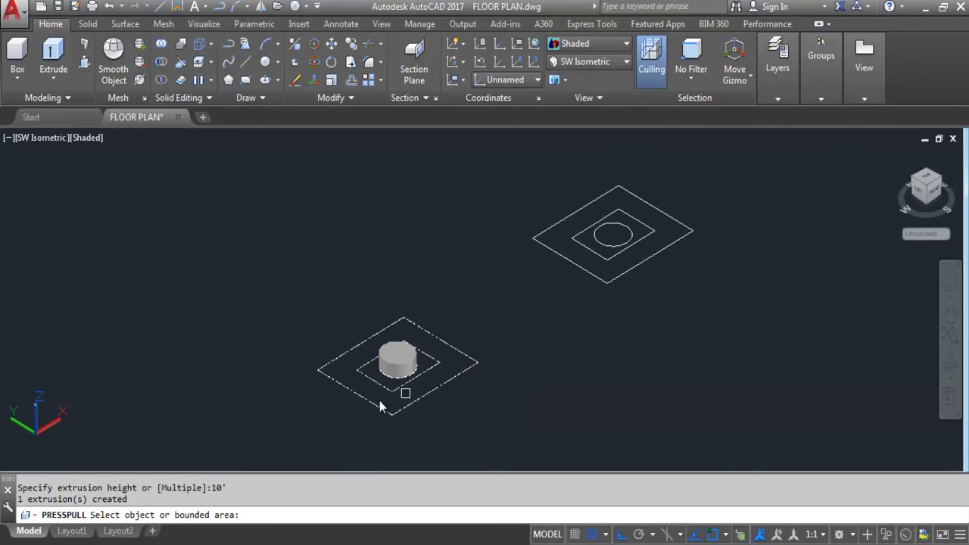
pyautogui.scroll(4, 378, 391)
pyautogui.click(446, 381)
pyautogui.scroll(-2, 428, 436)
pyautogui.scroll(-2, 448, 322)
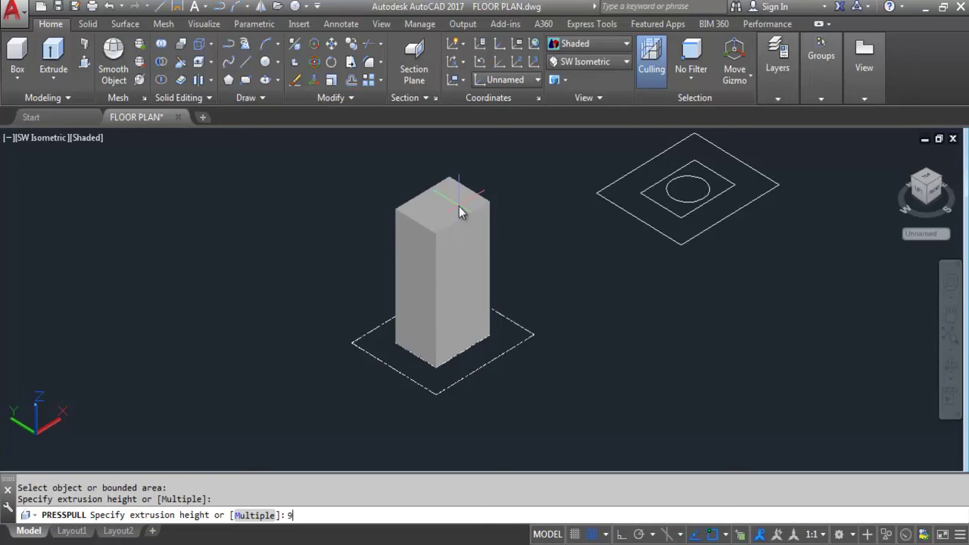
pyautogui.write("9'")
pyautogui.press('Return')
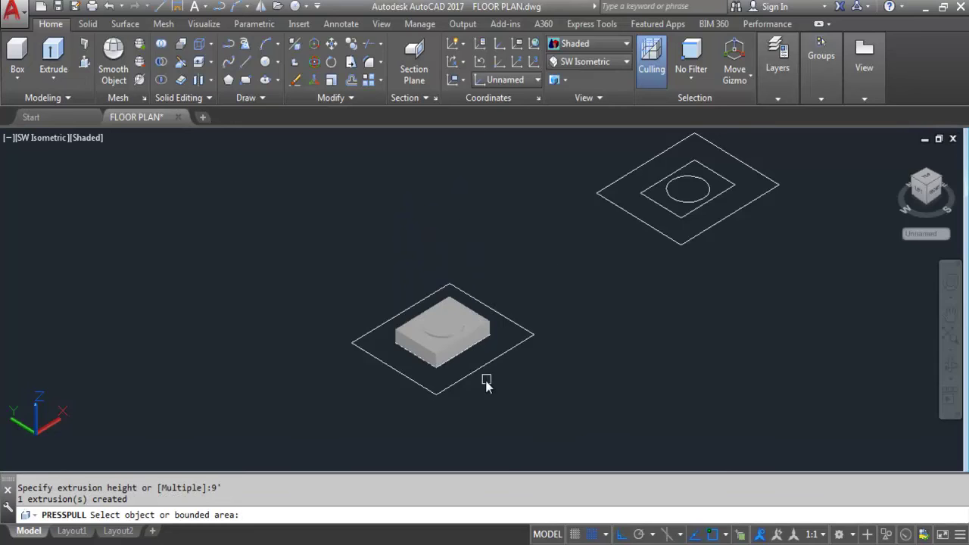
# - Presspull the outer rectangle of the left set by its outline to a height of 7', and end the command
pyautogui.scroll(3, 479, 369)
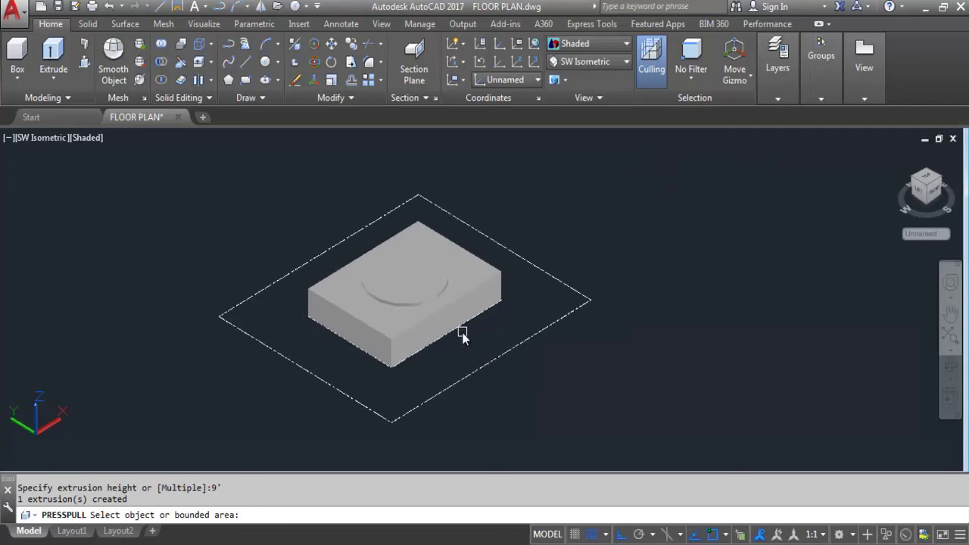
pyautogui.click(481, 370)
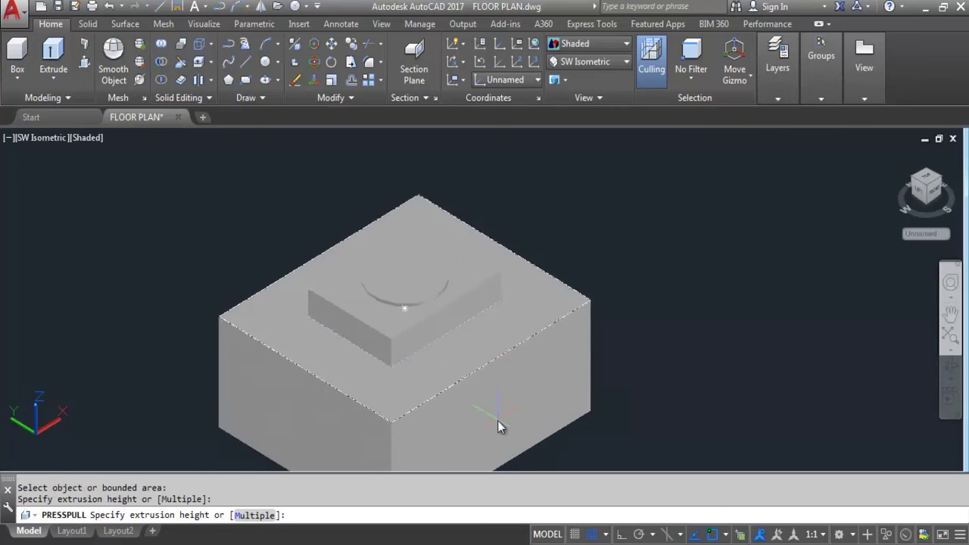
pyautogui.scroll(-2, 489, 303)
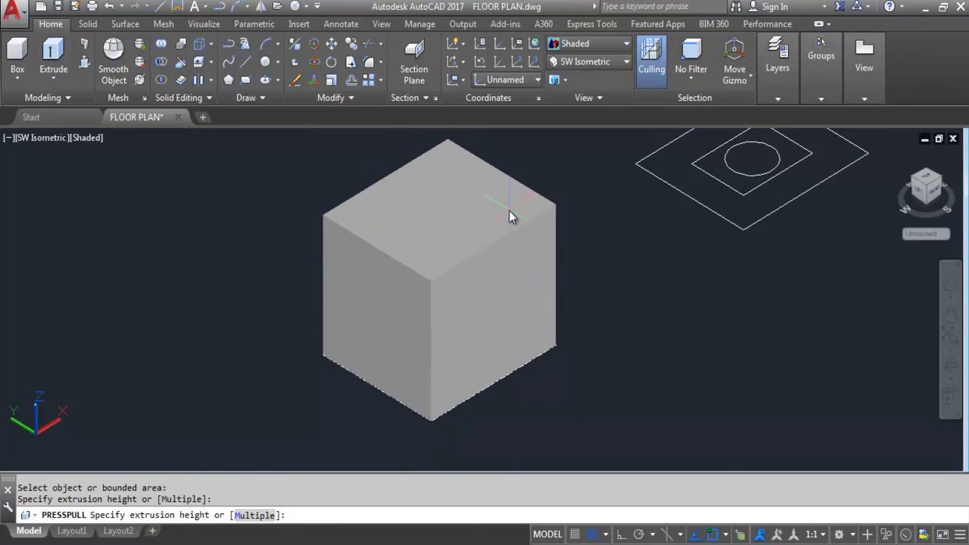
pyautogui.write("7'")
pyautogui.press('Return')
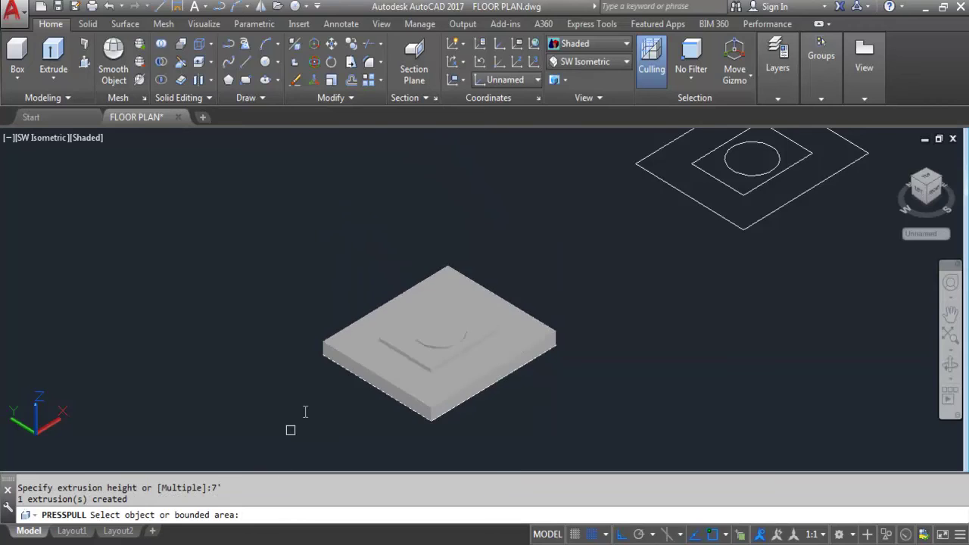
pyautogui.scroll(-2, 306, 406)
pyautogui.scroll(-2, 306, 407)
pyautogui.press('Return')
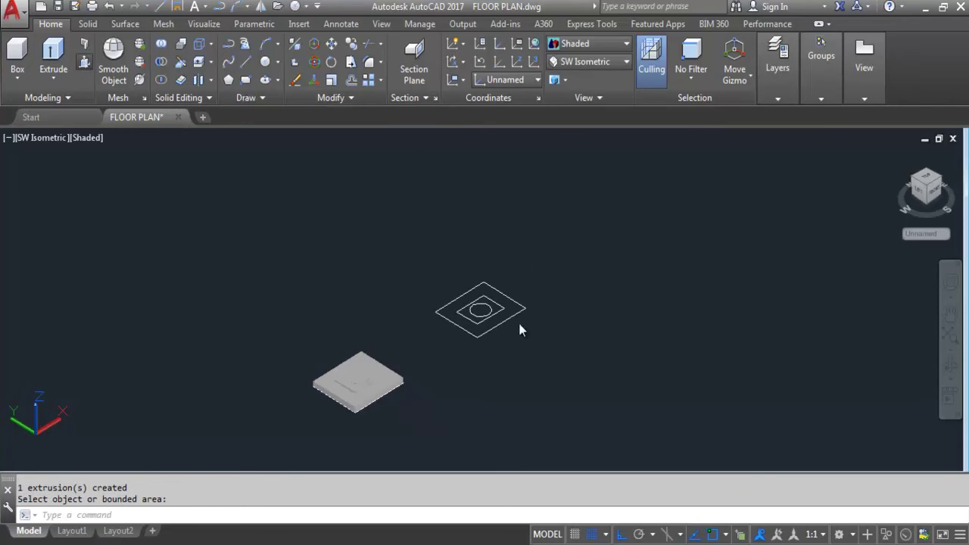
# - Presspull the circle of the right set to a height of 10'
pyautogui.press('Return')
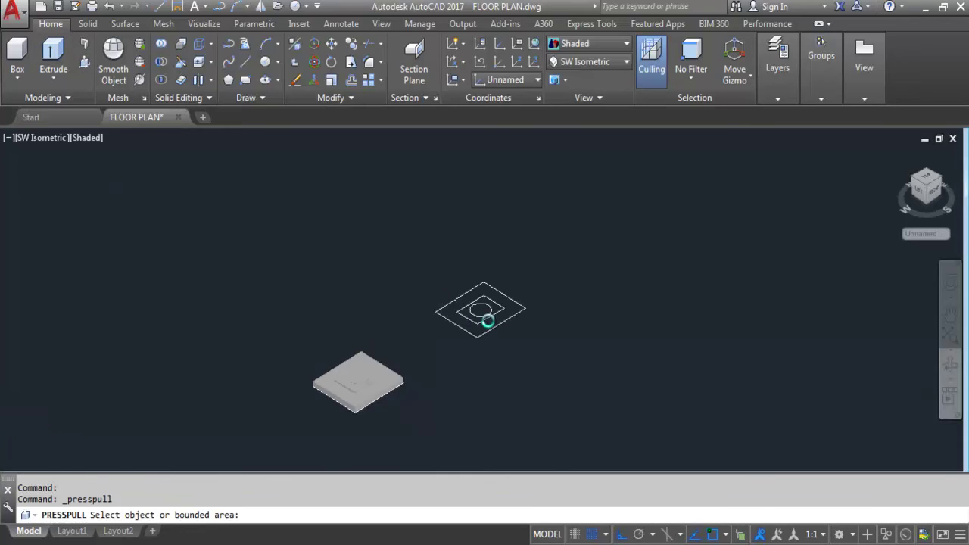
pyautogui.scroll(2, 501, 330)
pyautogui.scroll(1, 501, 330)
pyautogui.scroll(1, 492, 324)
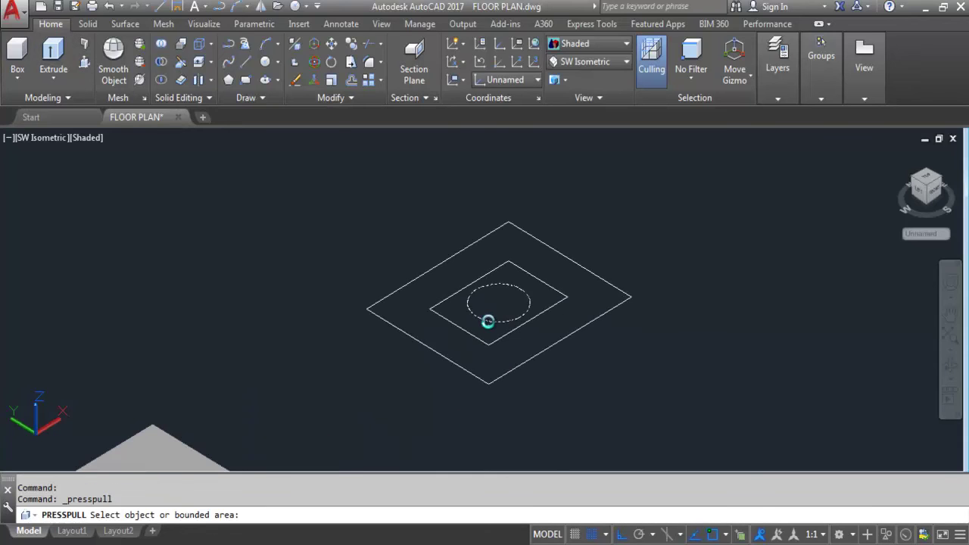
pyautogui.click(487, 320)
pyautogui.scroll(-2, 585, 324)
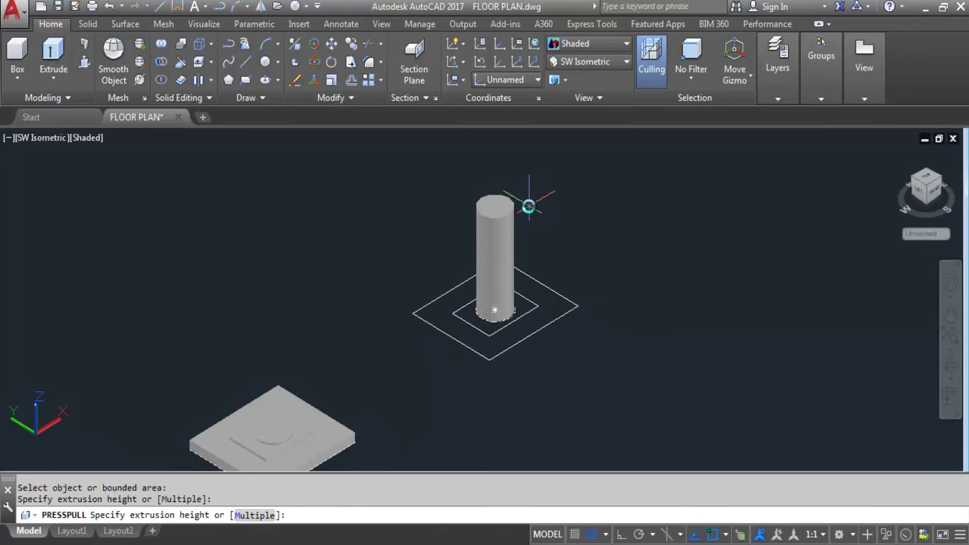
pyautogui.write("10'")
pyautogui.press('Return')
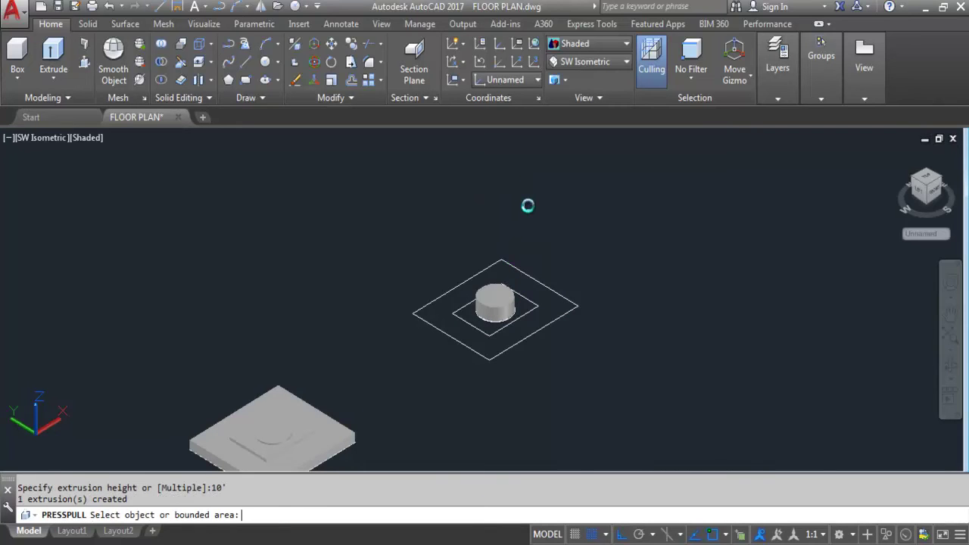
# - Presspull the bounded area between the circle and the inner rectangle of the right set to a height of 9'
pyautogui.scroll(3, 455, 362)
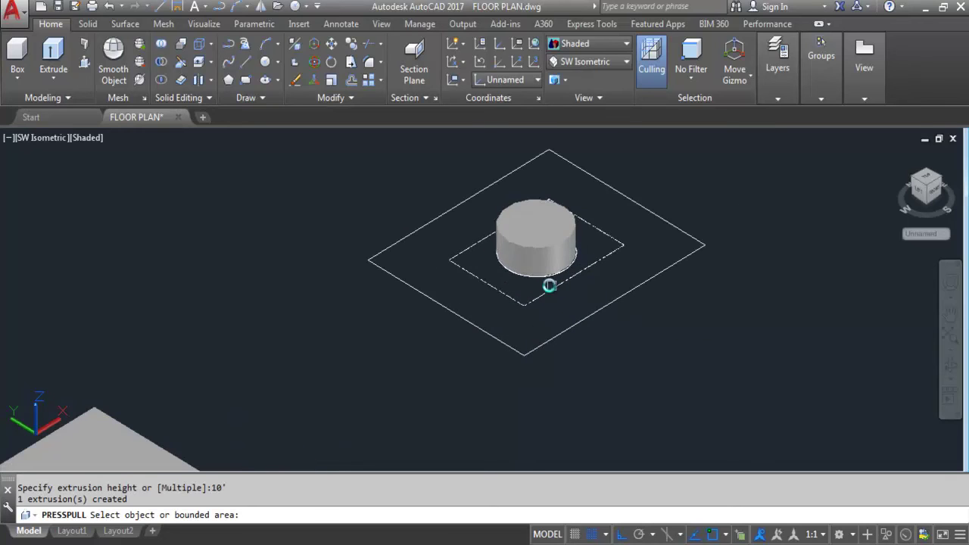
pyautogui.scroll(3, 549, 286)
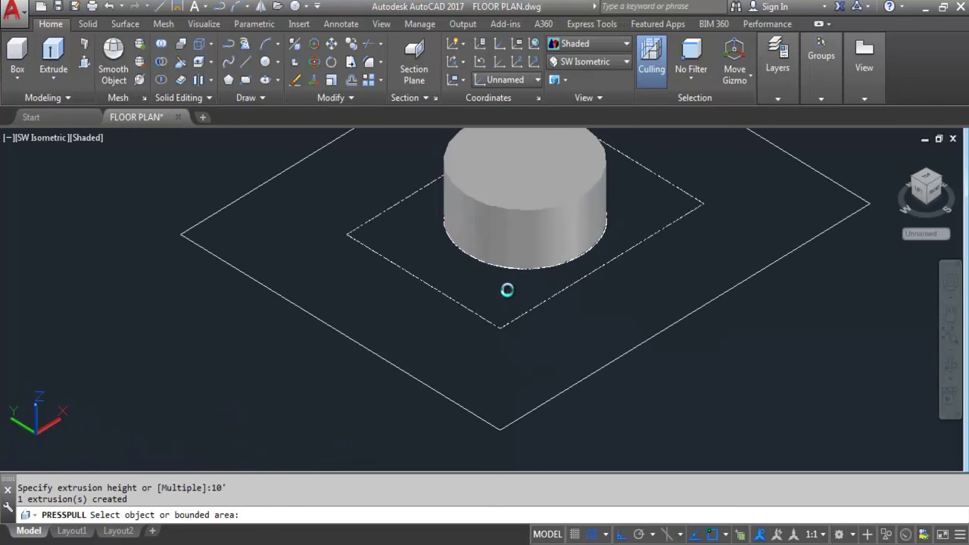
pyautogui.click(507, 290)
pyautogui.scroll(-5, 511, 299)
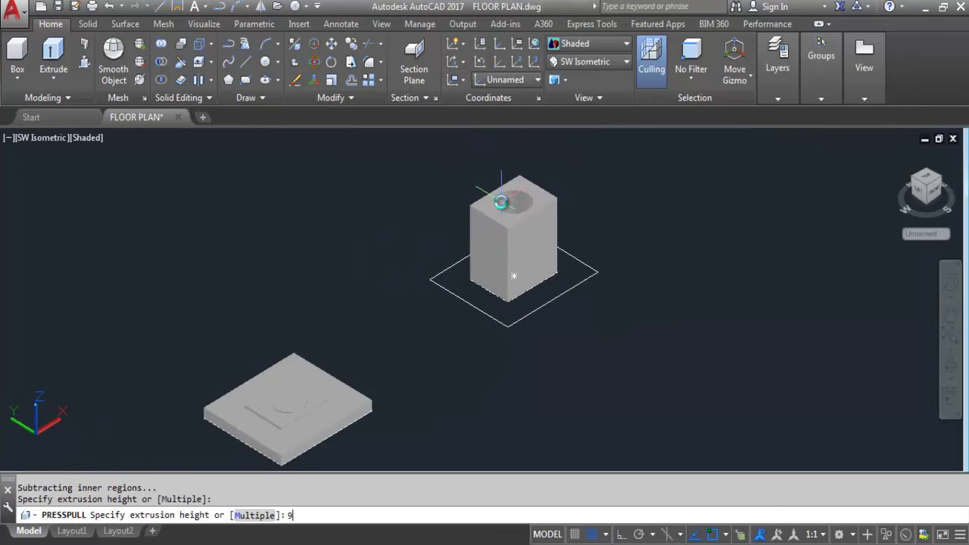
pyautogui.press('Return')
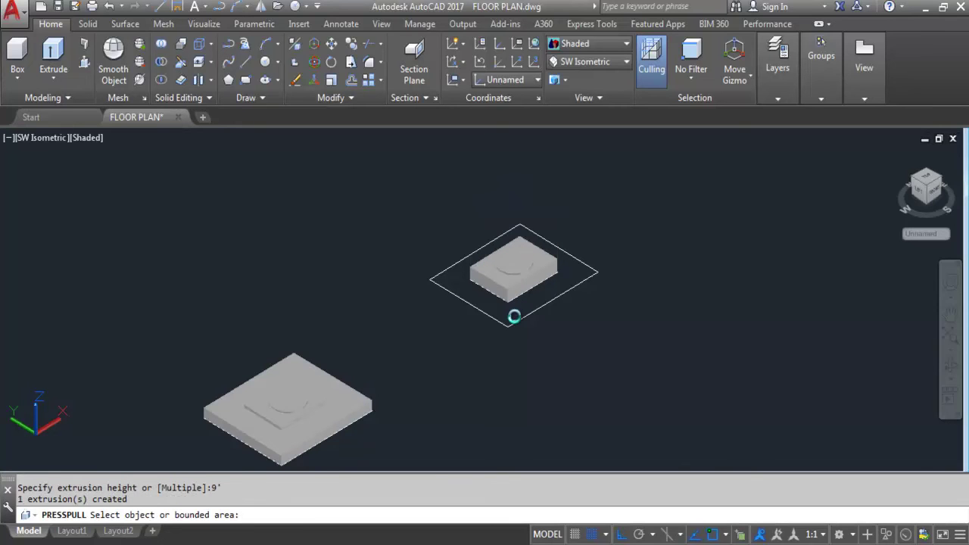
# - Presspull the bounded area between the inner and outer rectangles of the right set to a height of 7', and end the command
pyautogui.scroll(5, 516, 315)
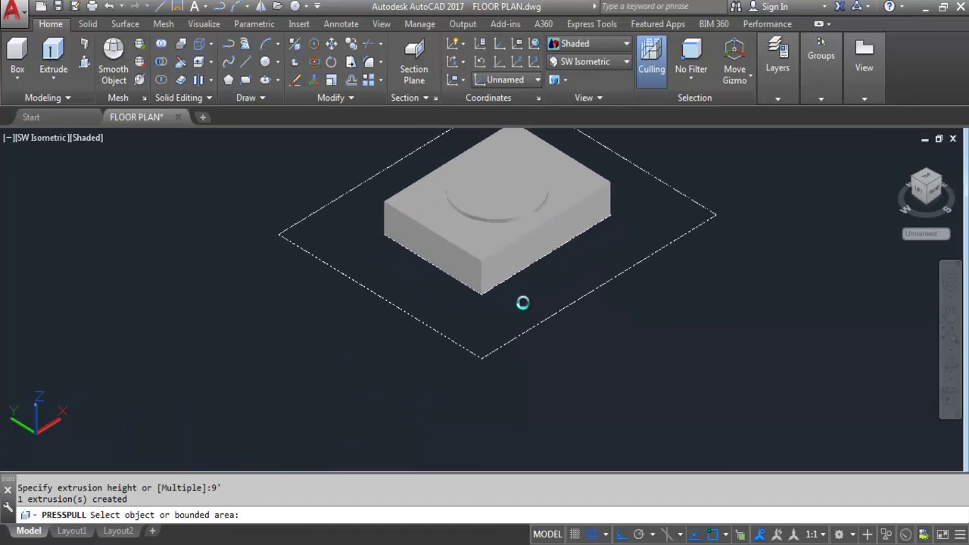
pyautogui.click(522, 303)
pyautogui.scroll(-2, 559, 336)
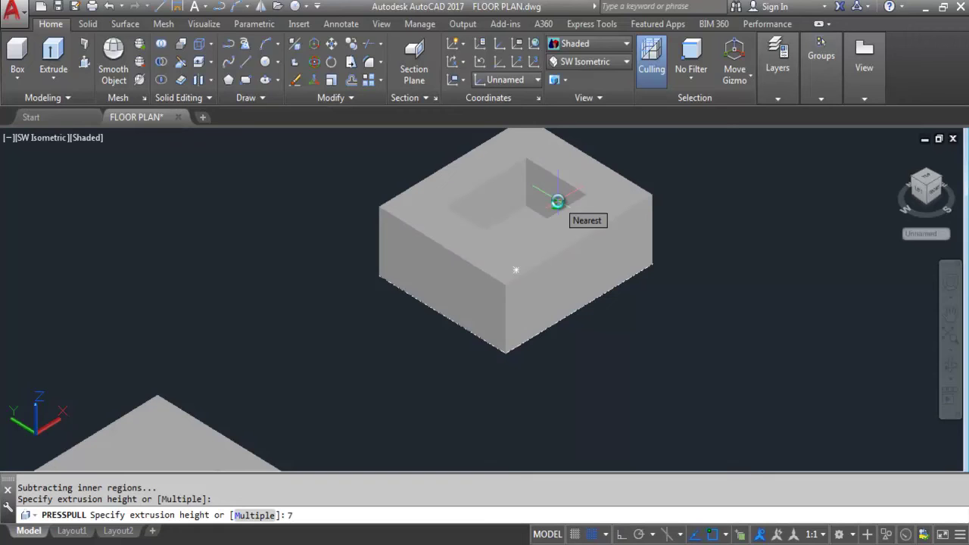
pyautogui.press('Return')
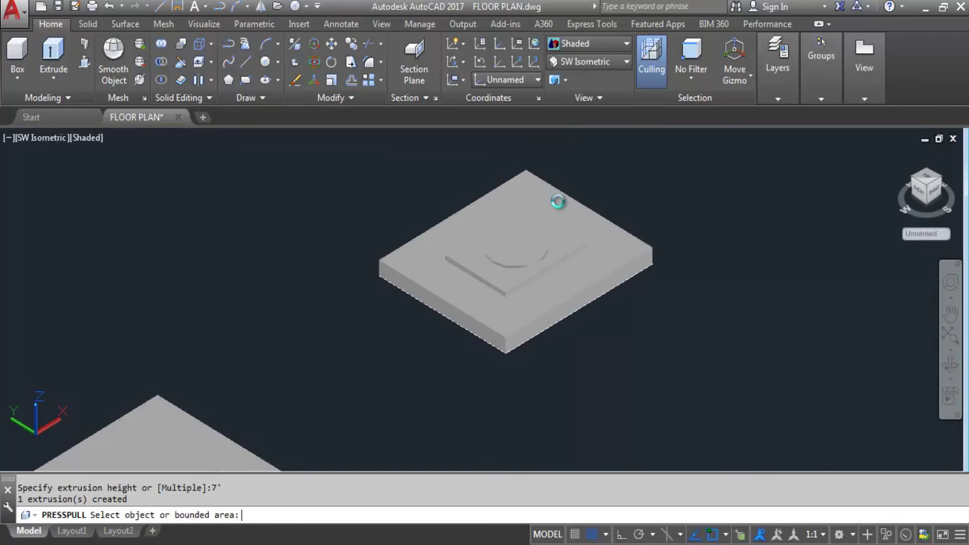
pyautogui.scroll(-2, 605, 212)
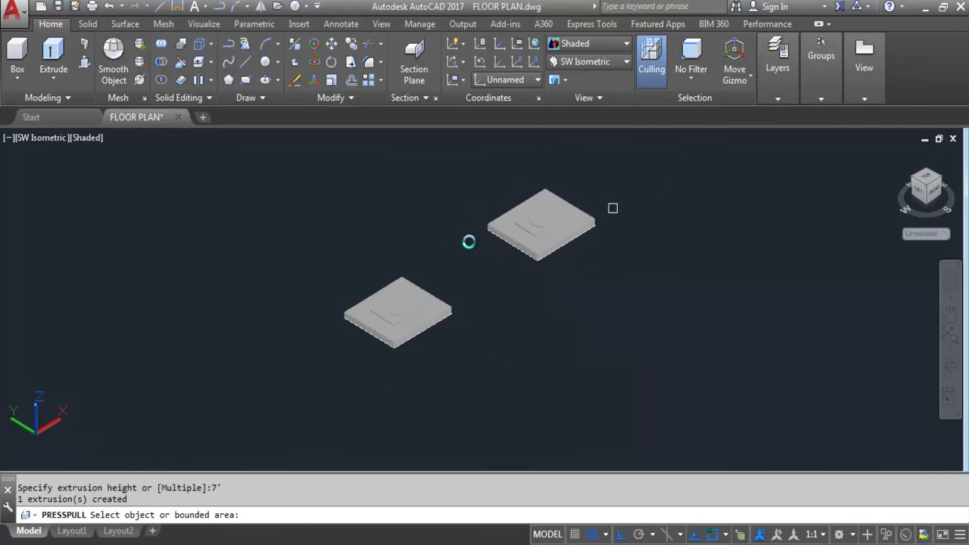
pyautogui.scroll(1, 481, 300)
pyautogui.press('Return')
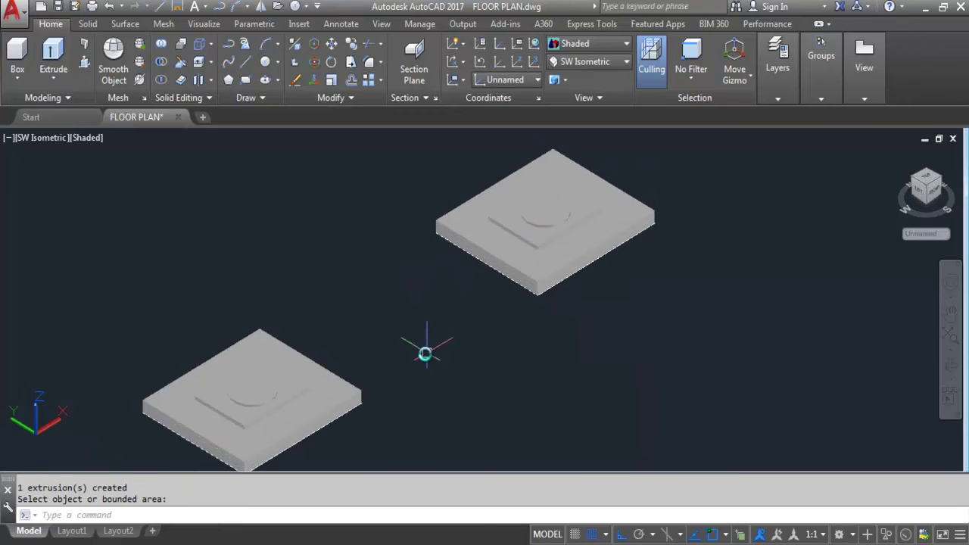
# - Move the outer slab of the left set straight up, clear of its profiles and the inner solids
pyautogui.keyDown('shift'); pyautogui.moveTo(359, 385); pyautogui.dragTo(340, 373, button='middle'); pyautogui.keyUp('shift')
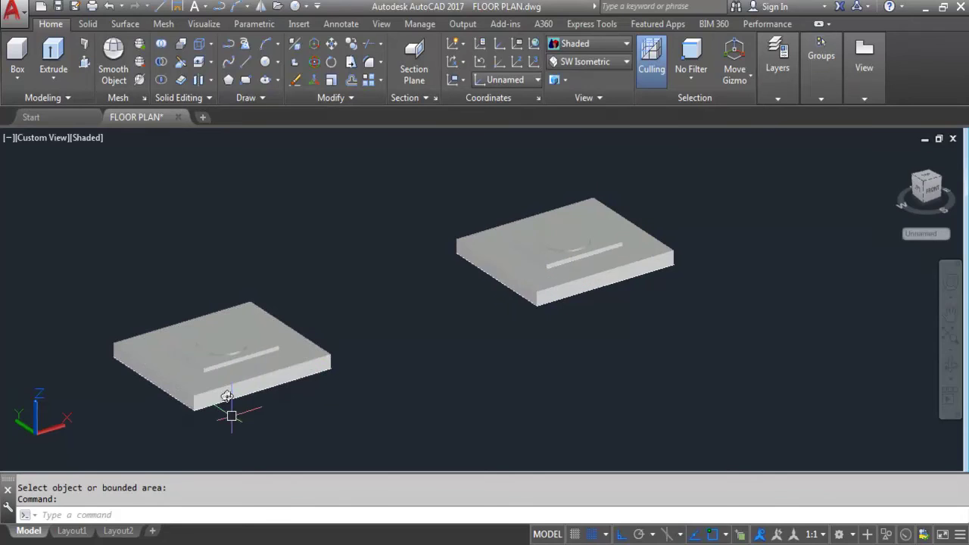
pyautogui.scroll(2, 229, 388)
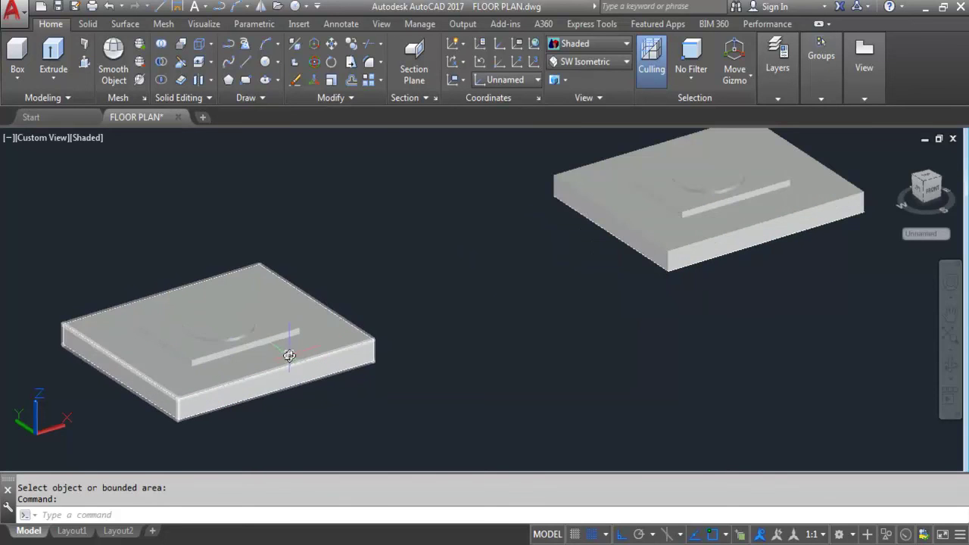
pyautogui.click(287, 369)
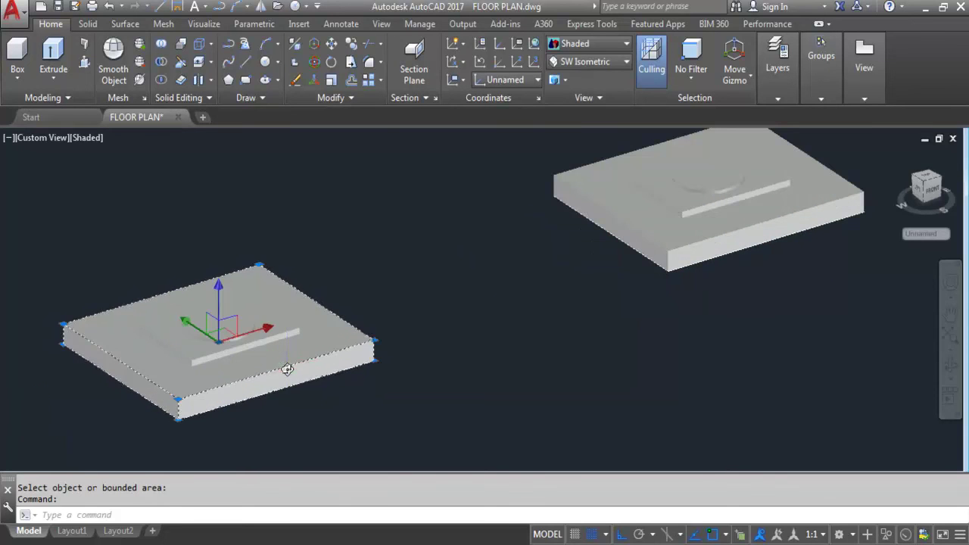
pyautogui.write('M')
pyautogui.press('Return')
pyautogui.click(324, 392)
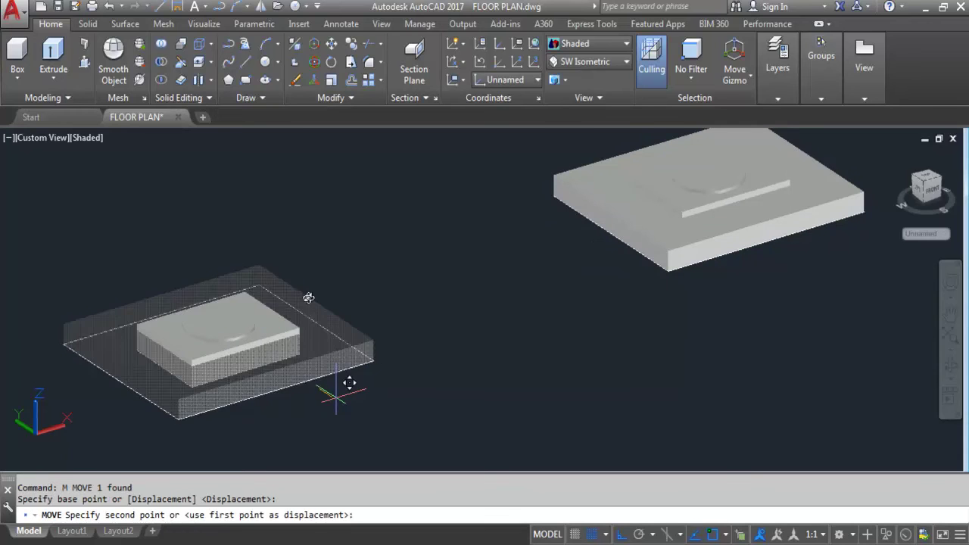
pyautogui.scroll(-2, 330, 385)
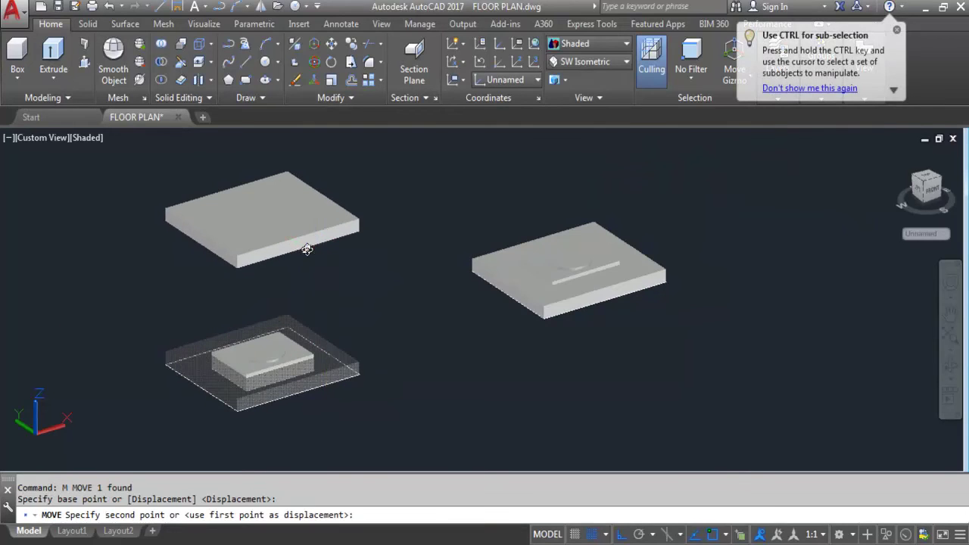
pyautogui.click(312, 239)
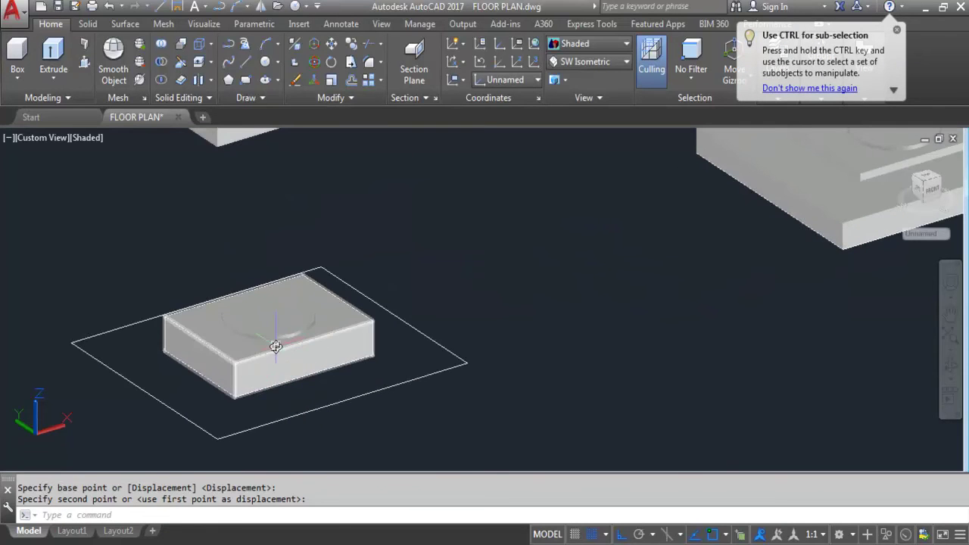
# - Move the inner rectangular block of the left set straight down below the profiles, leaving the cylinder in place
pyautogui.click(276, 356)
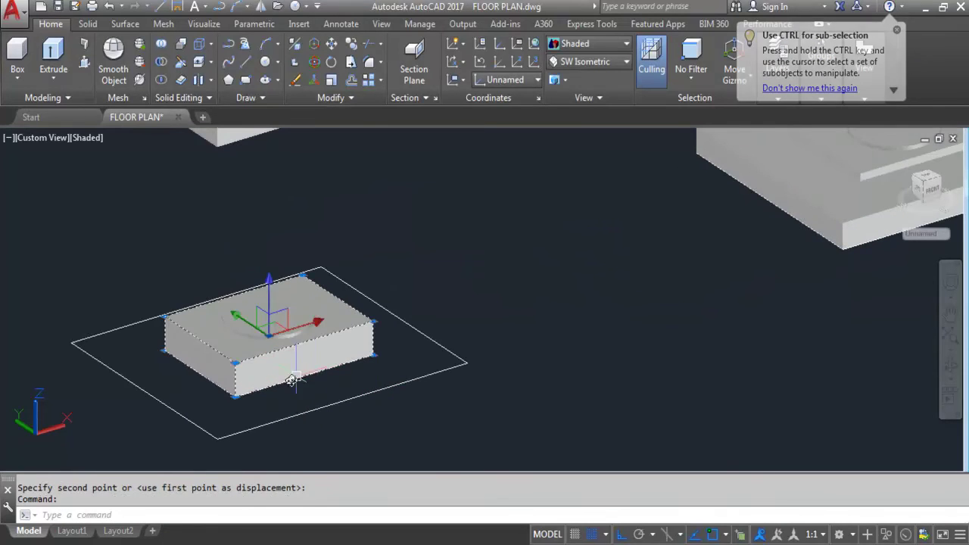
pyautogui.write('M')
pyautogui.press('Return')
pyautogui.click(276, 361)
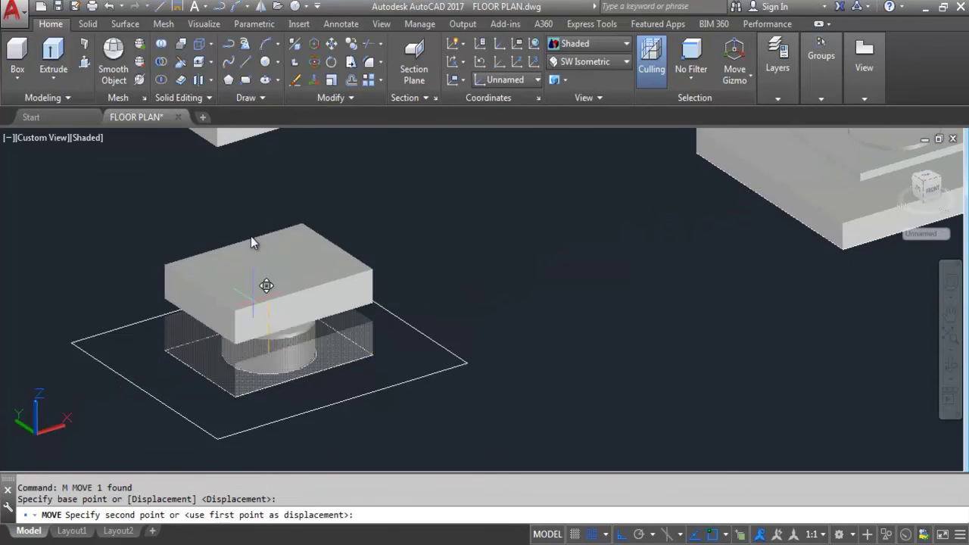
pyautogui.scroll(-2, 274, 363)
pyautogui.click(306, 397)
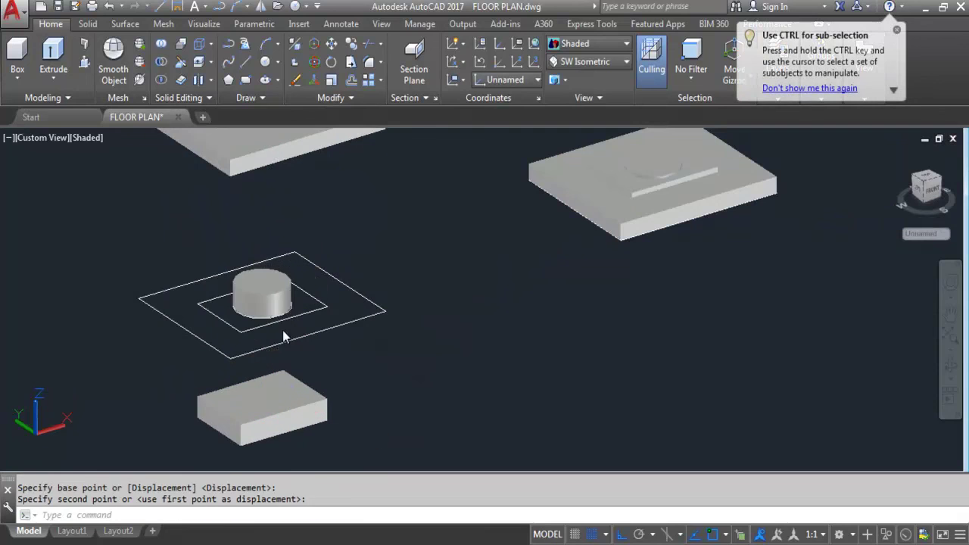
# - Examine the separated solids of the left set for openings and compare them with the stacked right set
pyautogui.scroll(-4, 356, 343)
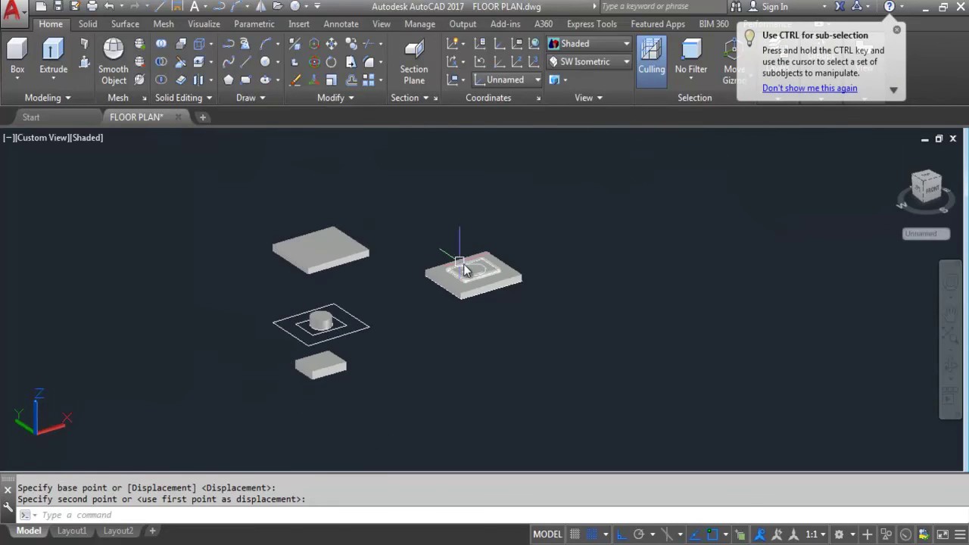
pyautogui.scroll(3, 487, 293)
pyautogui.scroll(-3, 265, 287)
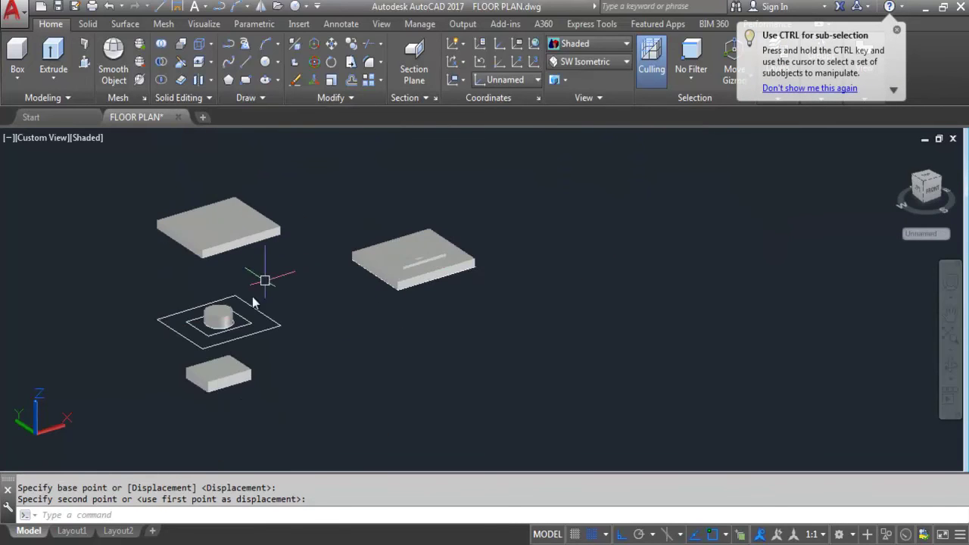
pyautogui.scroll(4, 191, 348)
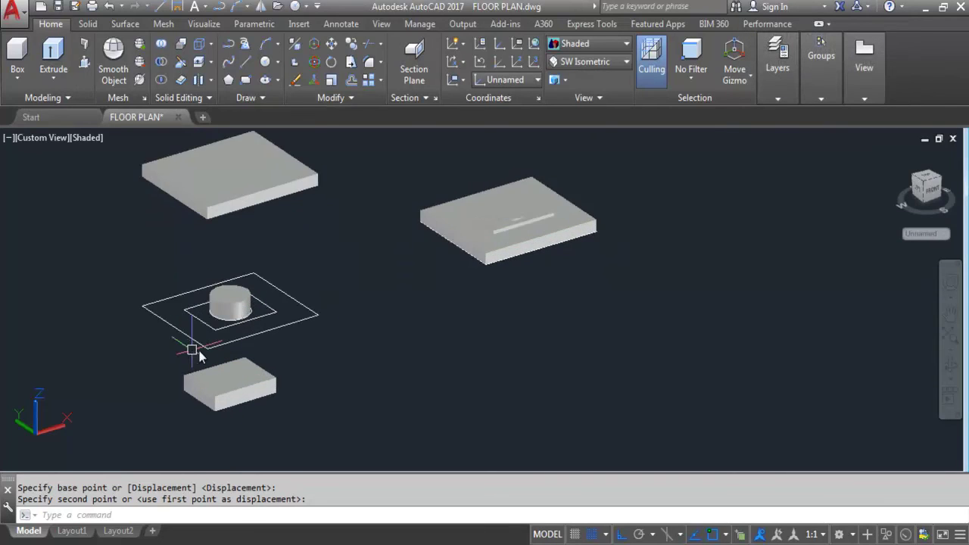
pyautogui.scroll(-3, 326, 376)
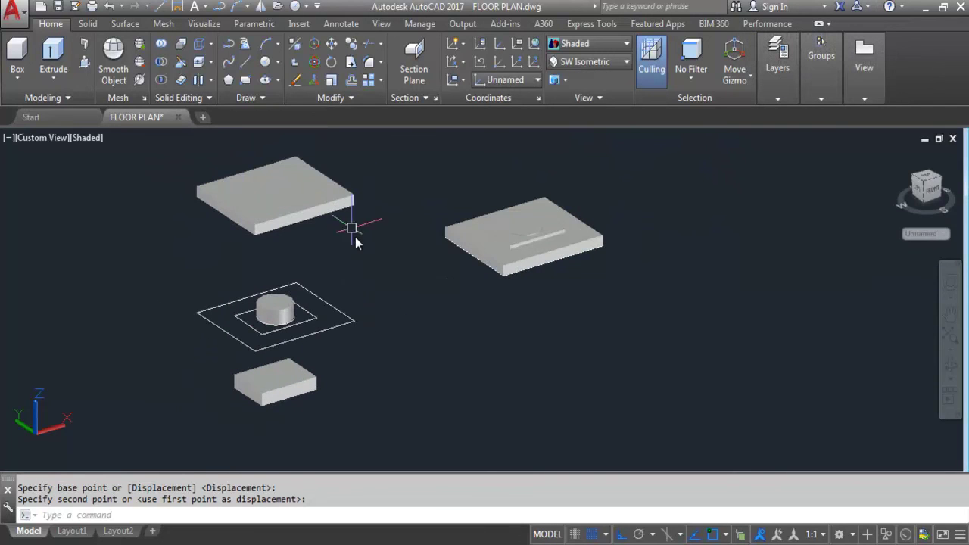
pyautogui.scroll(2, 311, 211)
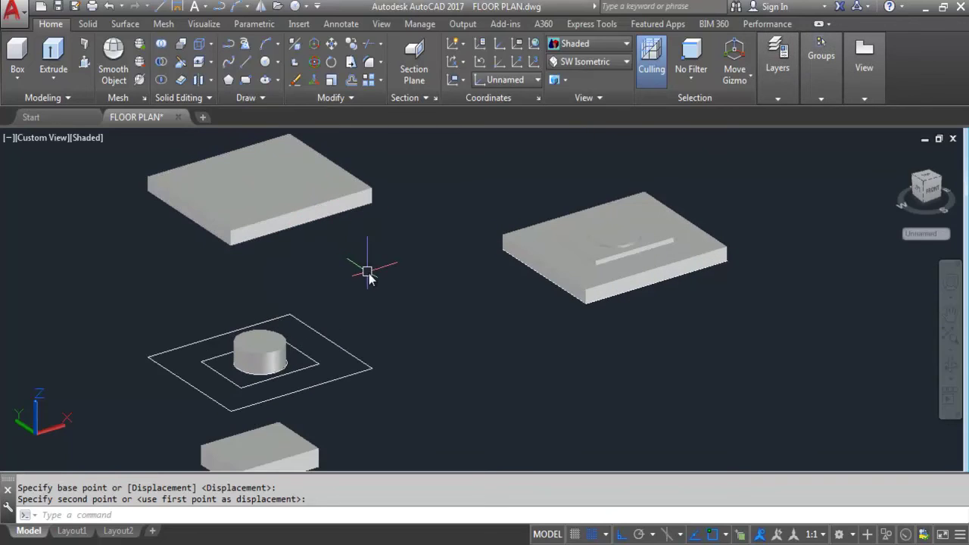
pyautogui.scroll(-5, 320, 193)
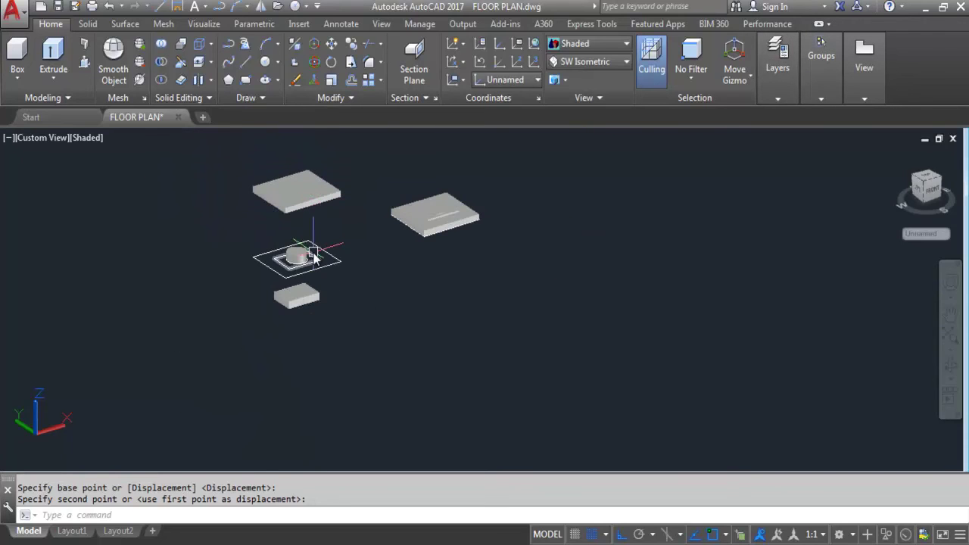
# - Move the outer slab of the right set straight up, clear of its profiles and the inner solids
pyautogui.scroll(5, 424, 215)
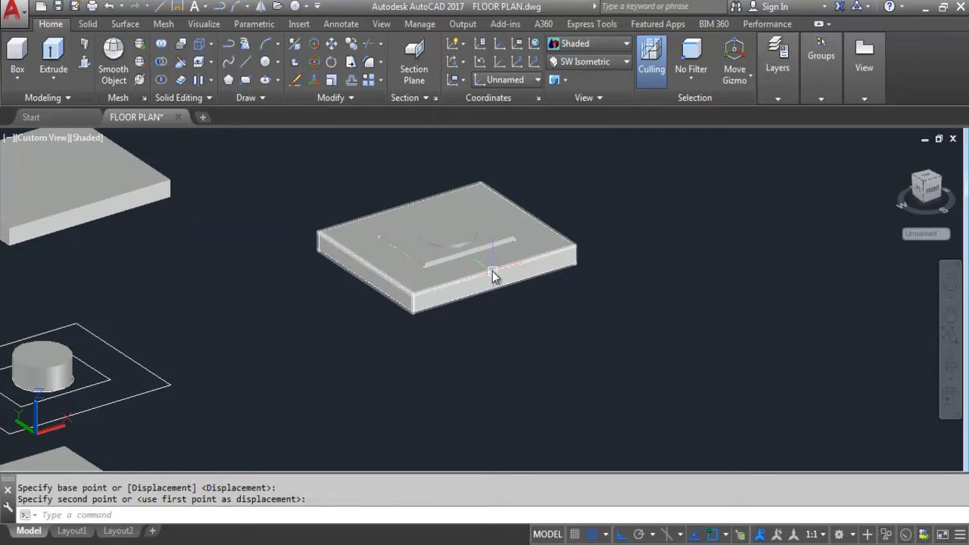
pyautogui.click(492, 274)
pyautogui.write('M')
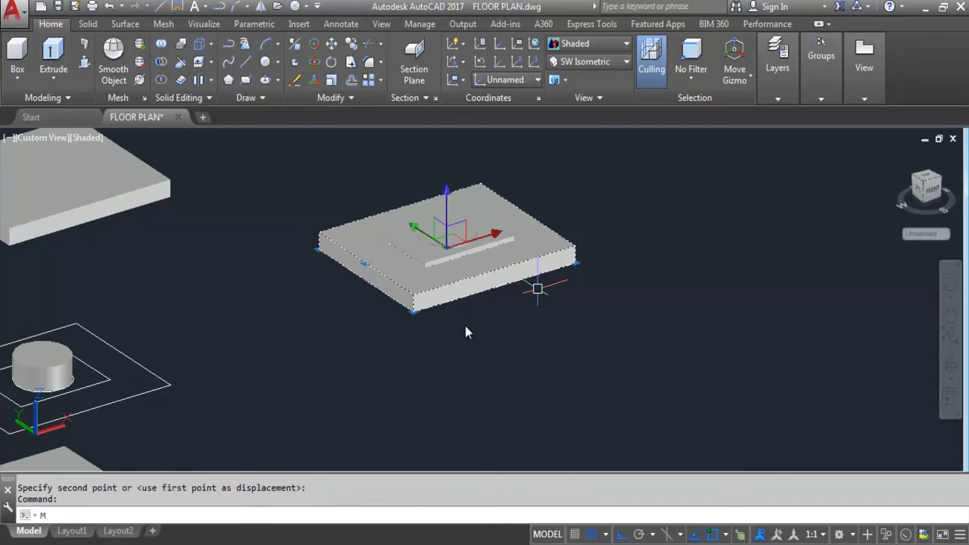
pyautogui.press('Return')
pyautogui.click(510, 285)
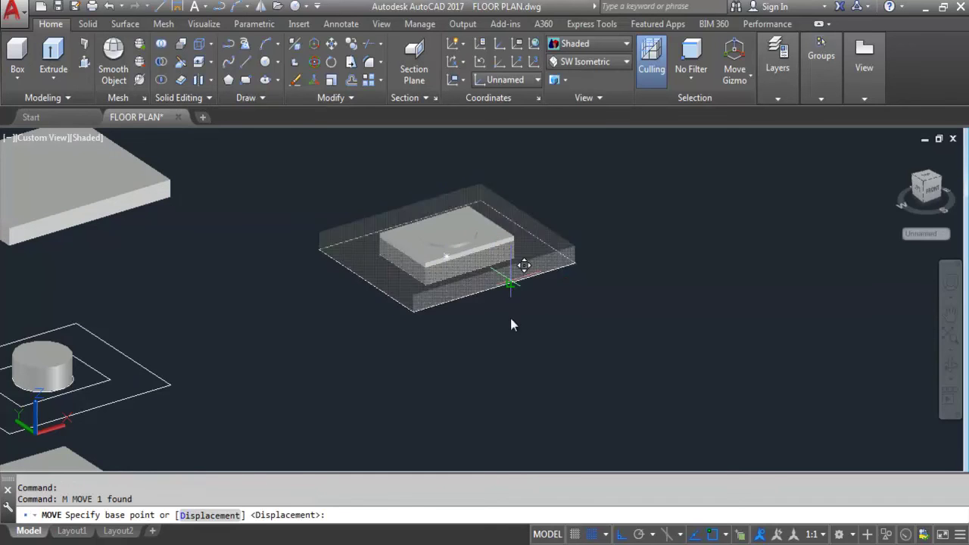
pyautogui.scroll(-2, 506, 261)
pyautogui.click(550, 216)
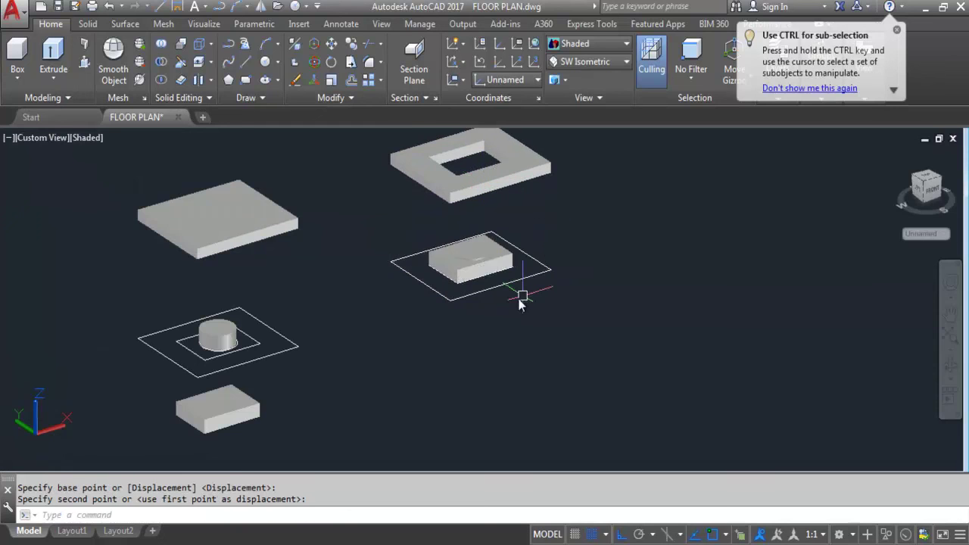
# - Move the inner rectangular block of the right set straight down below the profiles, leaving the cylinder in place
pyautogui.scroll(2, 478, 273)
pyautogui.click(516, 292)
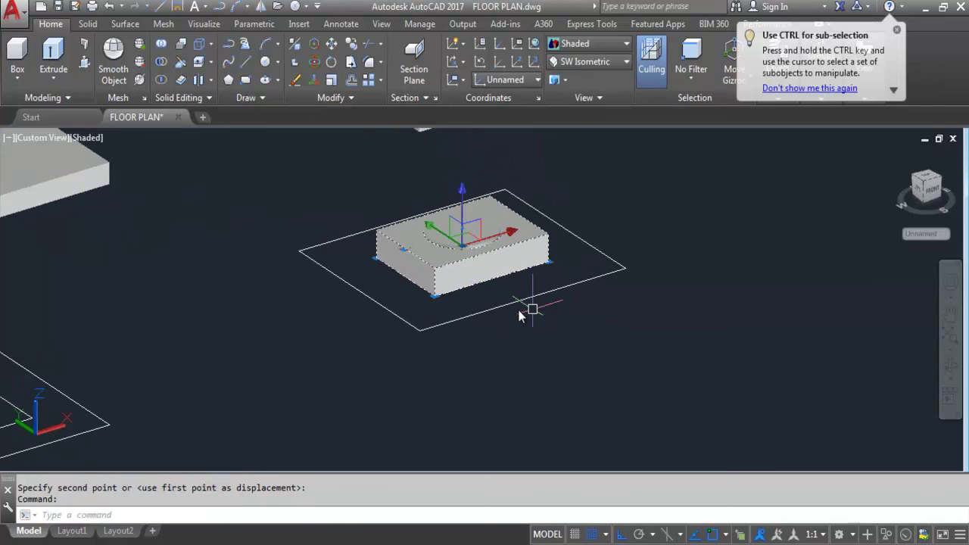
pyautogui.write('m')
pyautogui.press('Return')
pyautogui.click(493, 316)
pyautogui.scroll(-2, 493, 317)
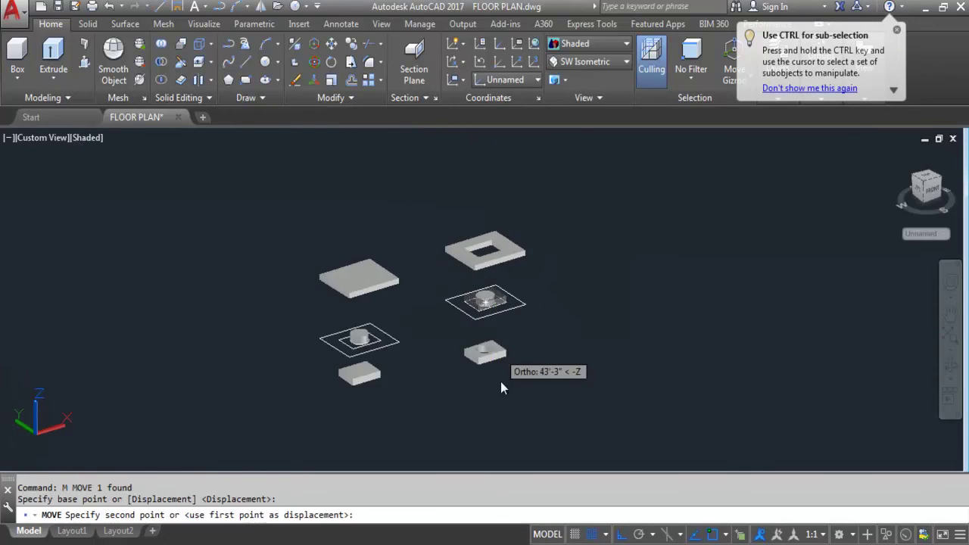
pyautogui.click(488, 297)
# - Compare the separated solids of both sets from the front, from below and in an isometric view
pyautogui.scroll(2, 492, 311)
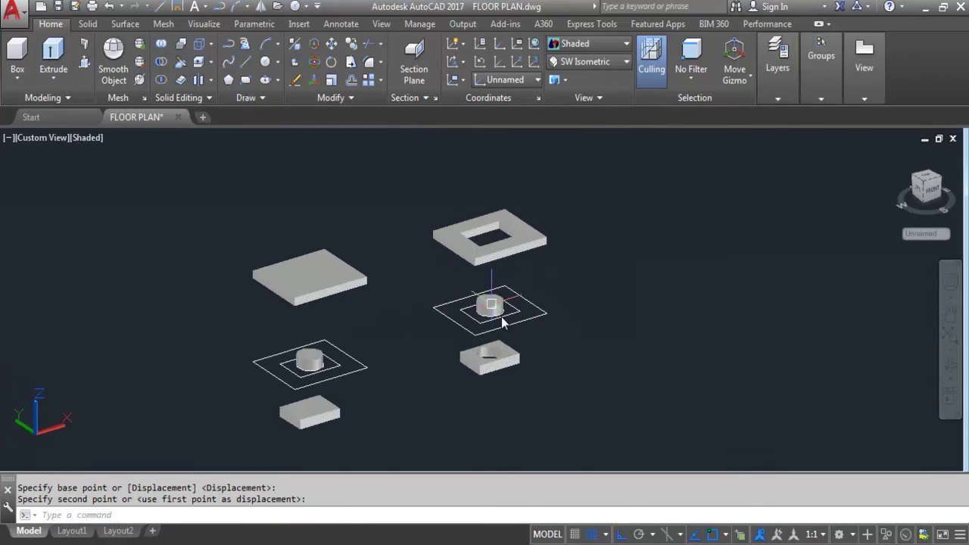
pyautogui.keyDown('shift'); pyautogui.moveTo(471, 331); pyautogui.dragTo(447, 318, button='middle'); pyautogui.keyUp('shift')
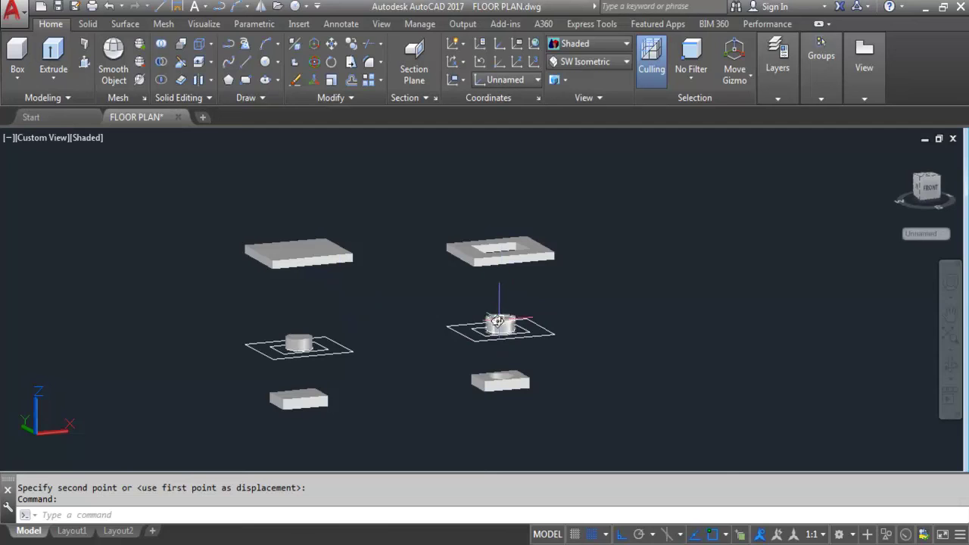
pyautogui.keyDown('shift'); pyautogui.moveTo(487, 309); pyautogui.dragTo(593, 306, button='middle'); pyautogui.keyUp('shift')
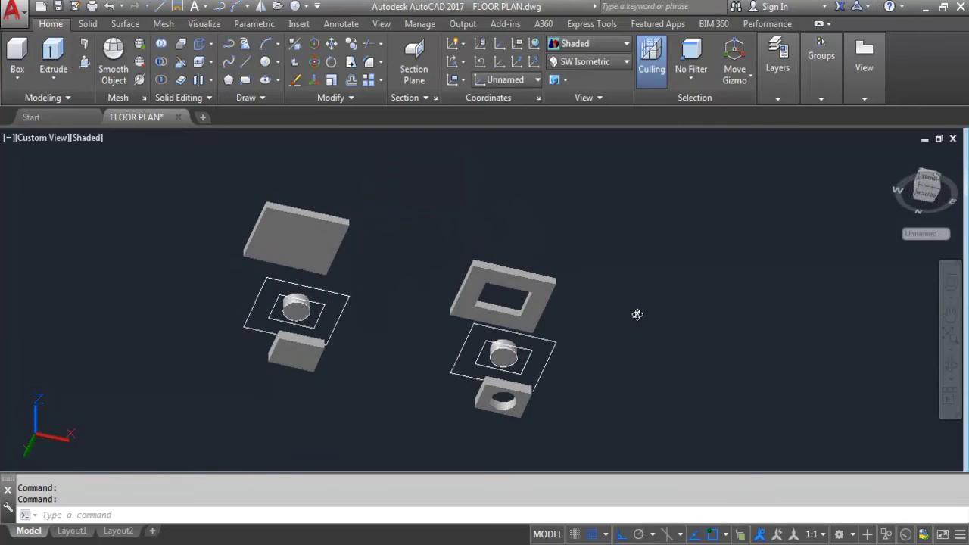
pyautogui.scroll(-4, 564, 302)
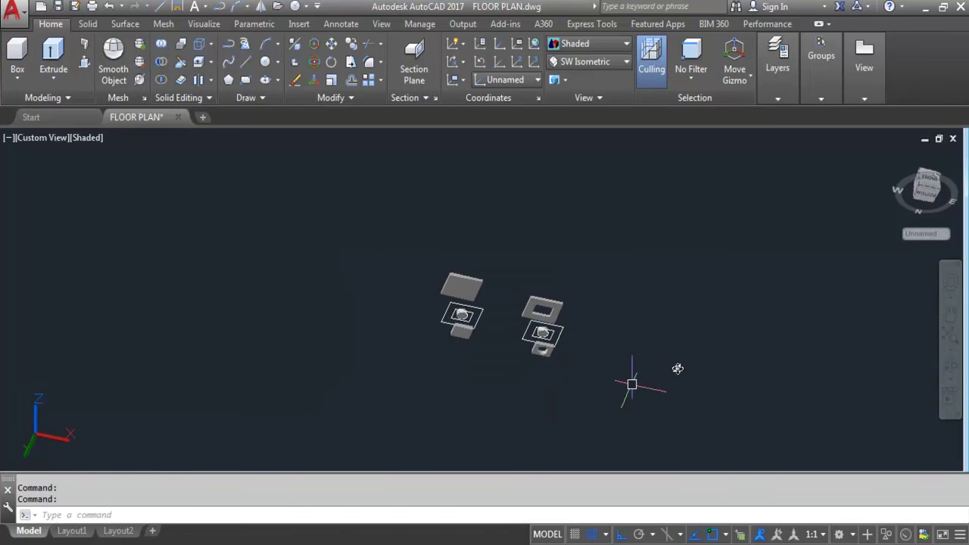
pyautogui.click(897, 156)
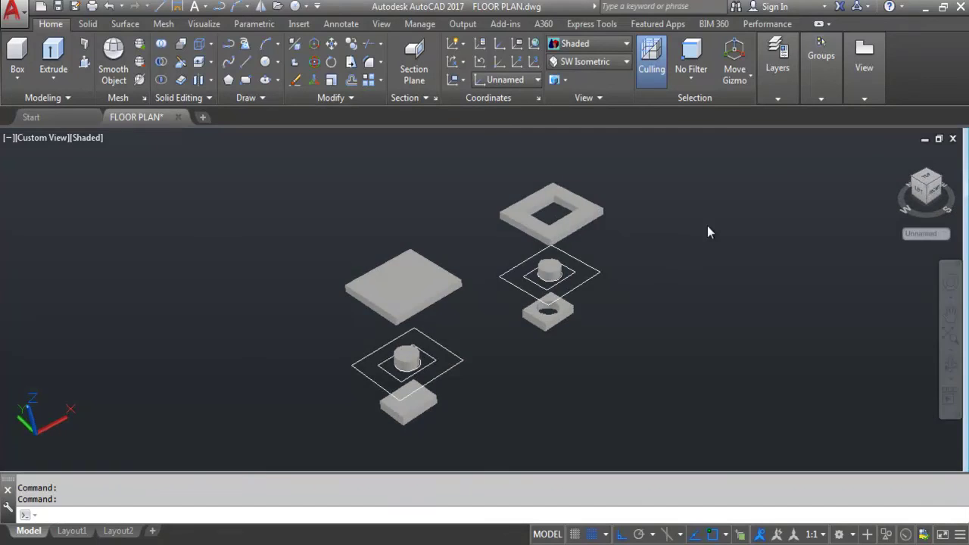
# - Delete all solids and profiles of both sets
pyautogui.scroll(-4, 484, 318)
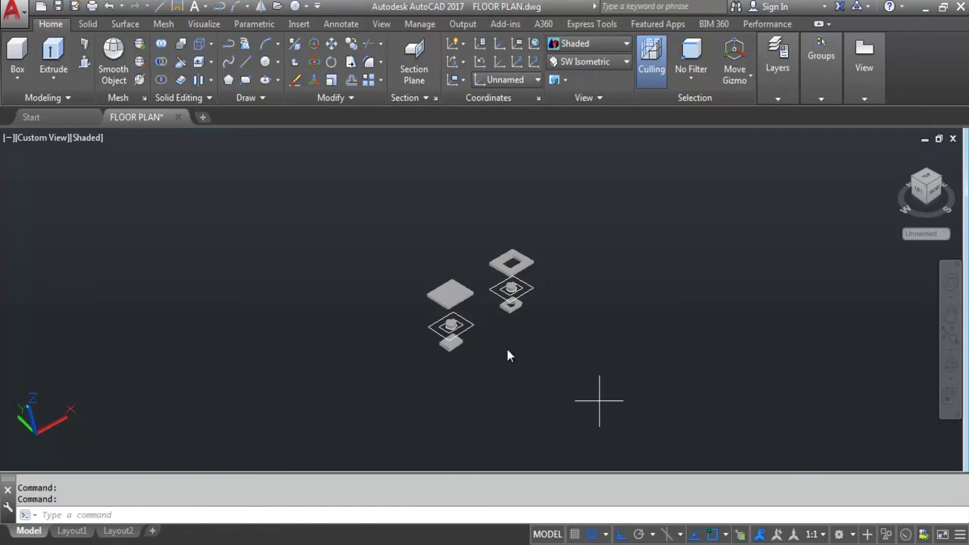
pyautogui.click(622, 403)
pyautogui.click(334, 226)
pyautogui.press('Delete')
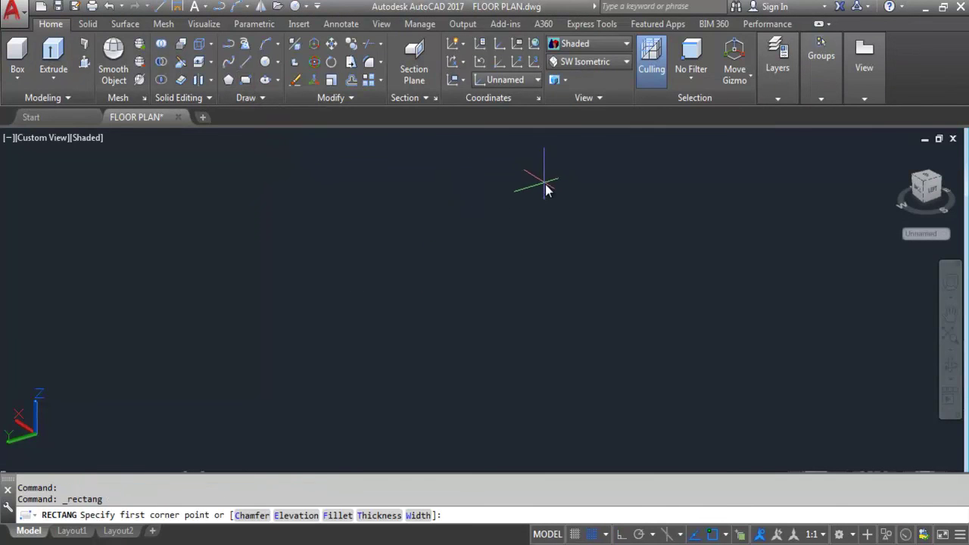
# - Draw a large rectangle and a circle centred on one of its corners so that the two shapes overlap
pyautogui.click(546, 182)
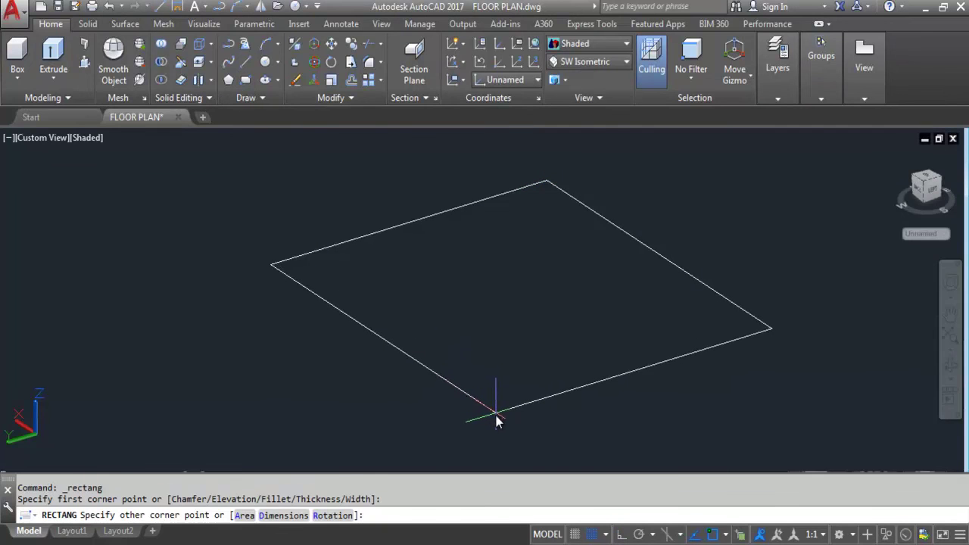
pyautogui.click(493, 424)
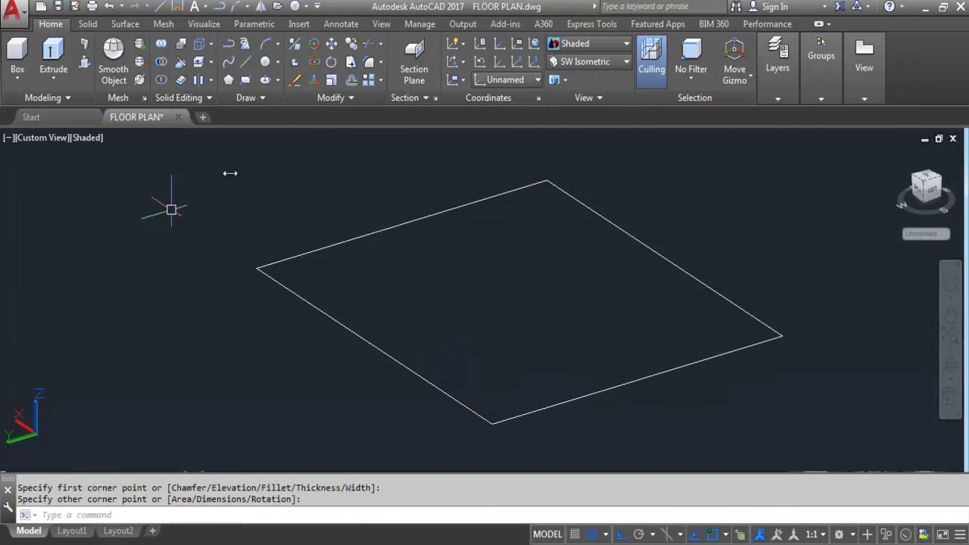
pyautogui.click(254, 271)
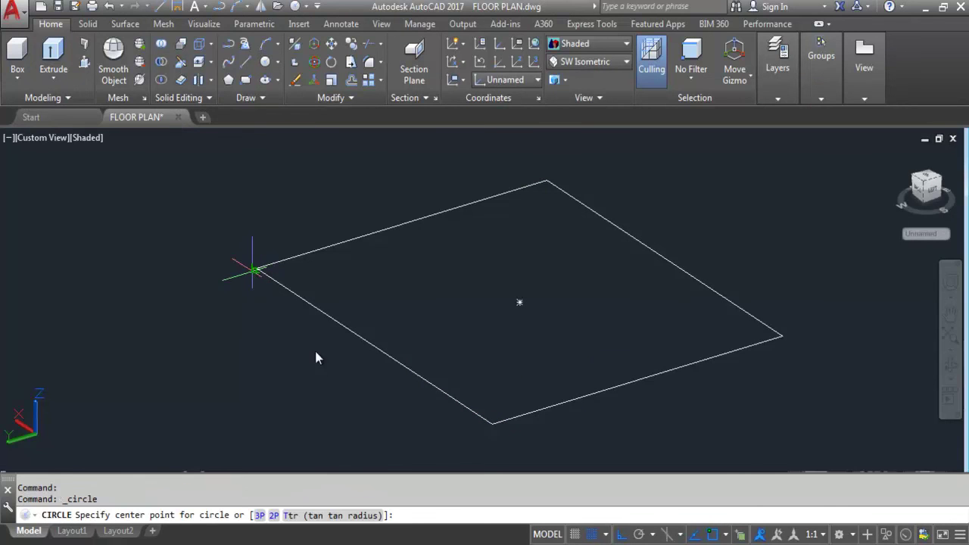
pyautogui.click(282, 334)
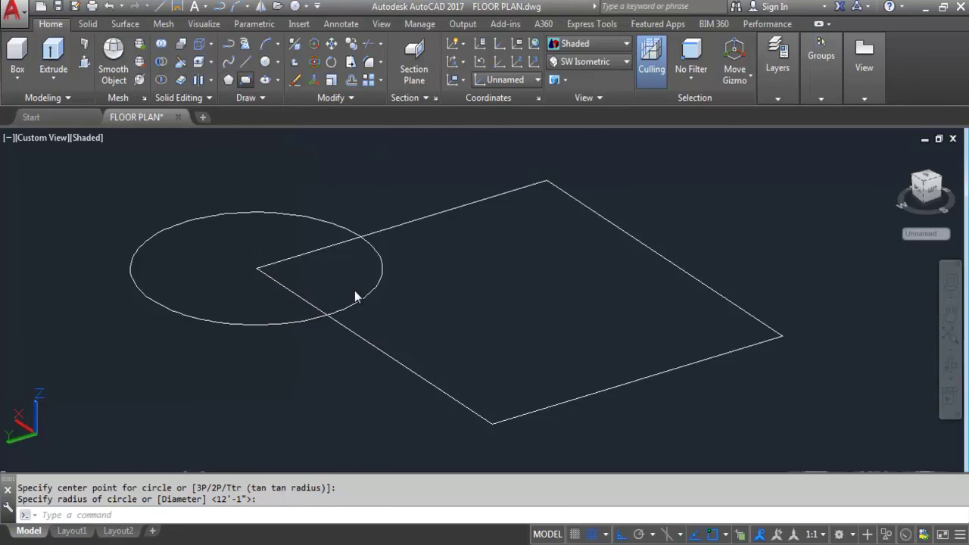
# - Draw a second rectangle overlapping the first rectangle's corner opposite the circle
pyautogui.scroll(-2, 343, 233)
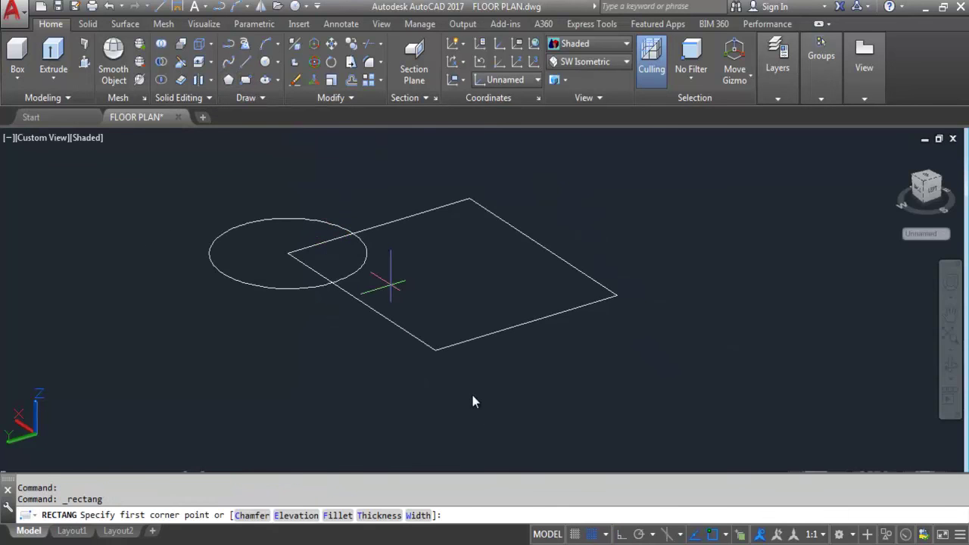
pyautogui.click(567, 381)
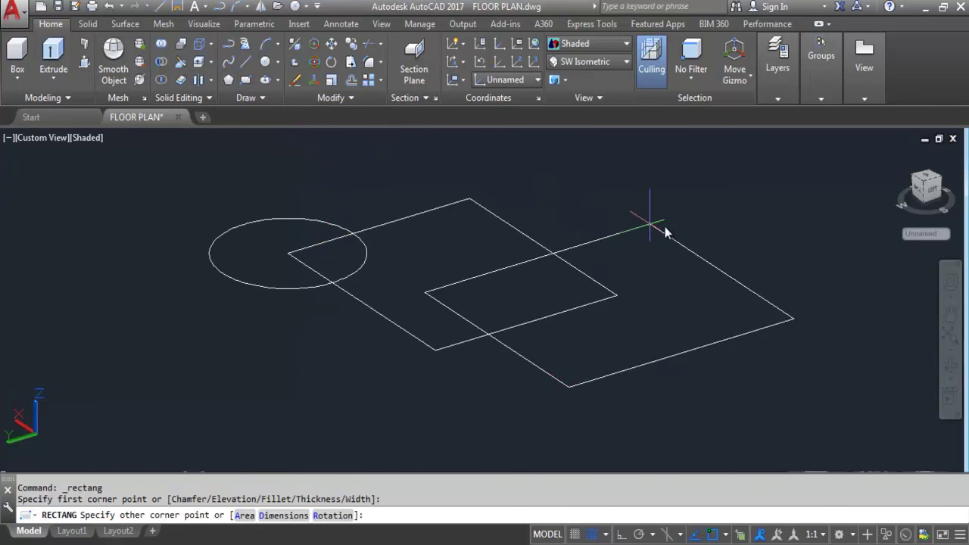
pyautogui.click(686, 239)
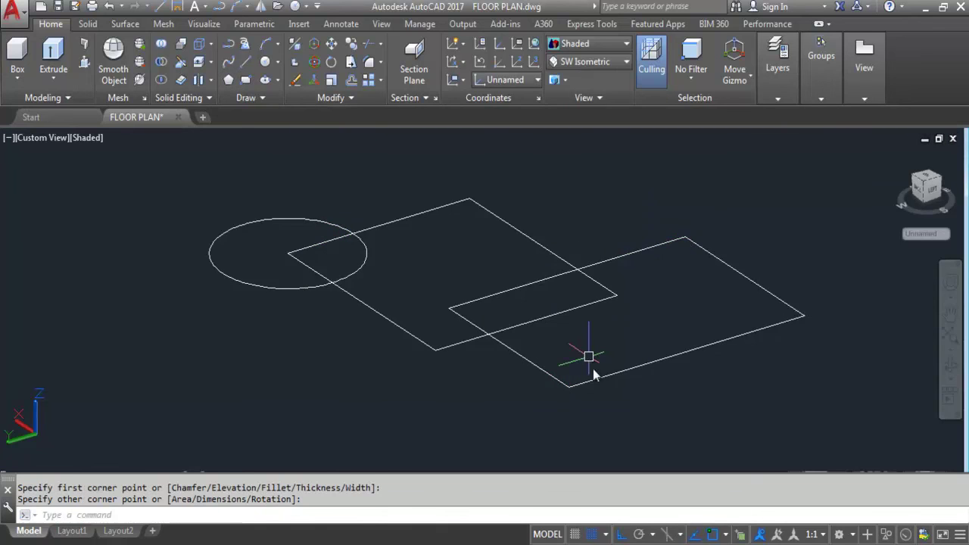
# - Presspull the circle's outline upward into a full cylinder roughly twice as tall as it is wide
pyautogui.scroll(-2, 593, 367)
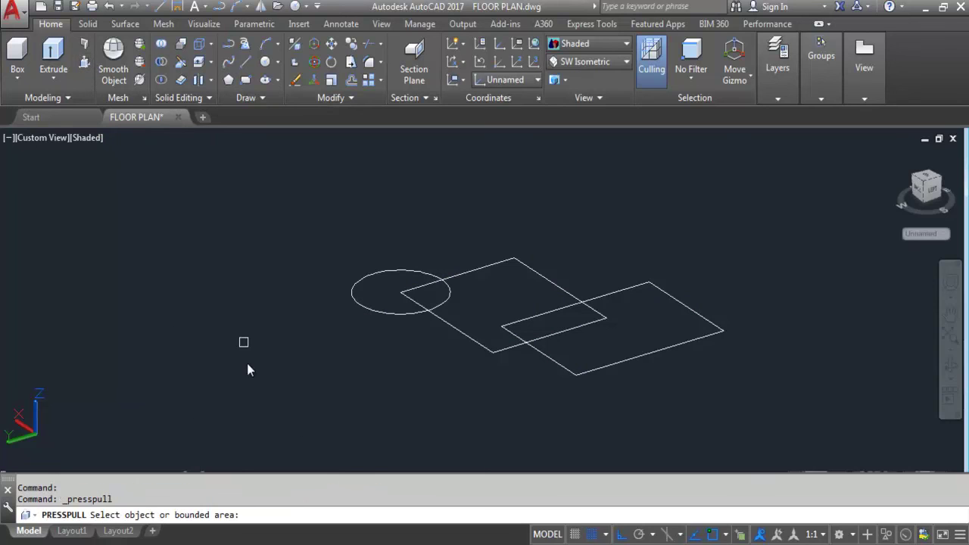
pyautogui.click(393, 317)
pyautogui.scroll(-4, 387, 403)
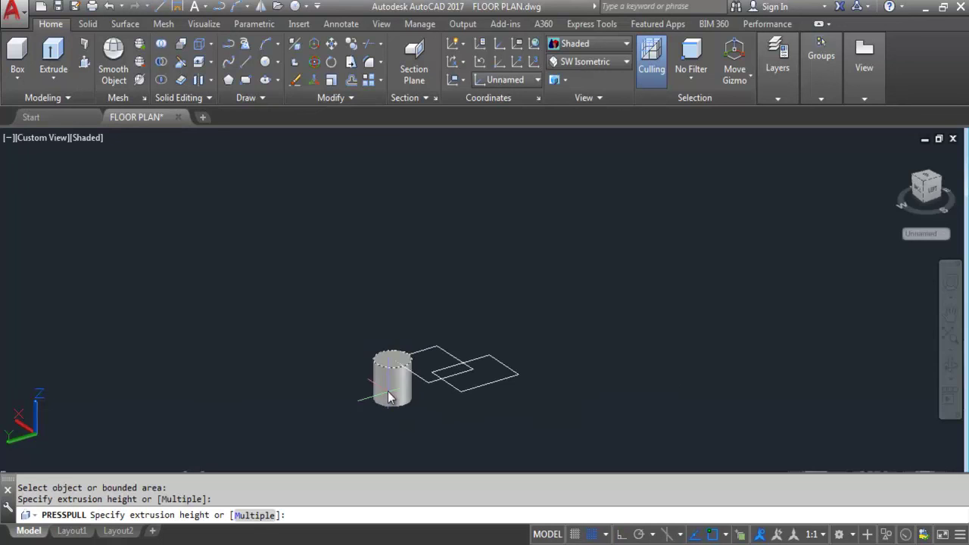
pyautogui.scroll(2, 385, 285)
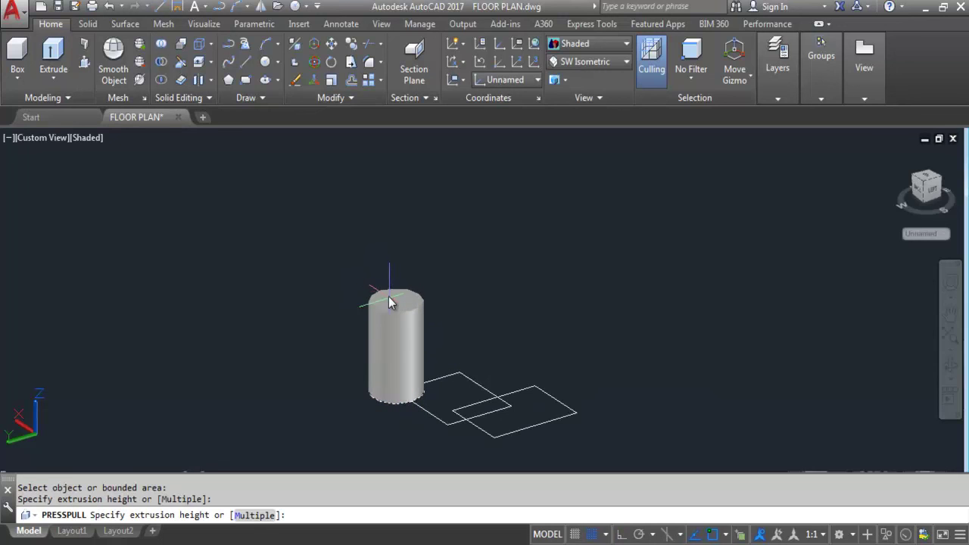
pyautogui.click(386, 291)
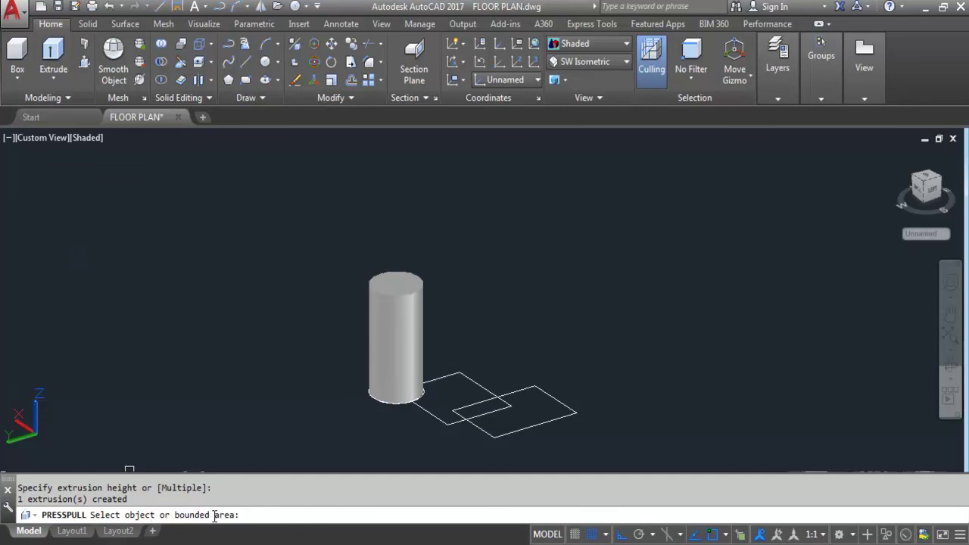
pyautogui.scroll(3, 447, 426)
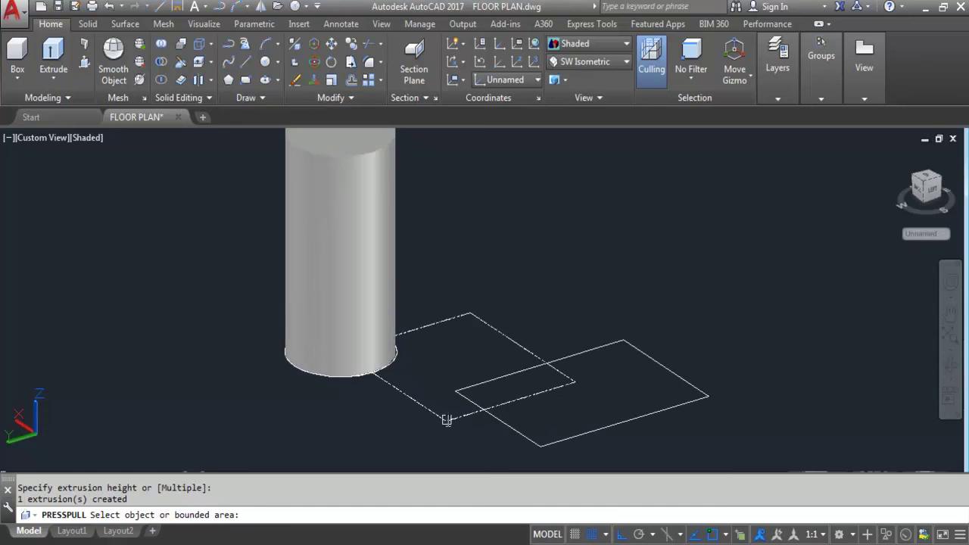
pyautogui.click(443, 420)
pyautogui.scroll(-5, 445, 379)
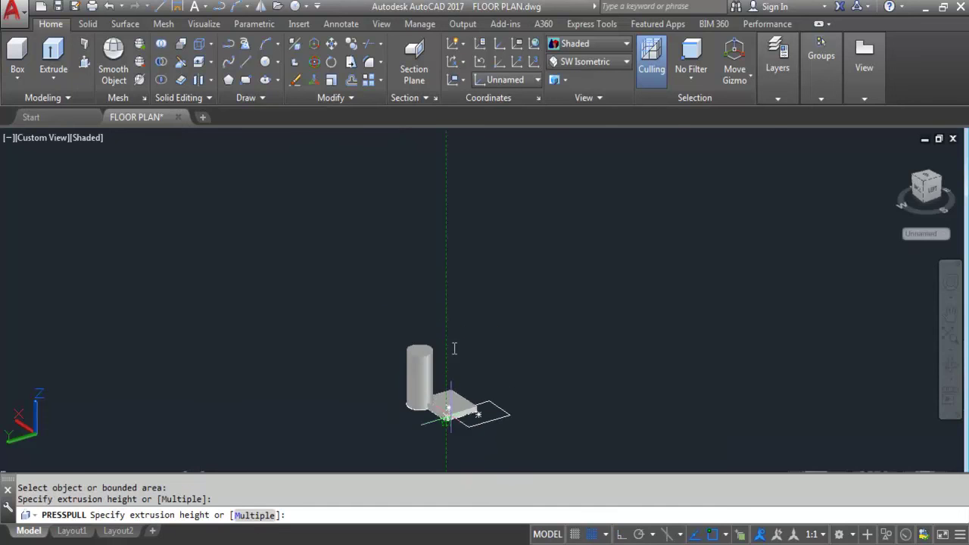
pyautogui.scroll(-5, 438, 281)
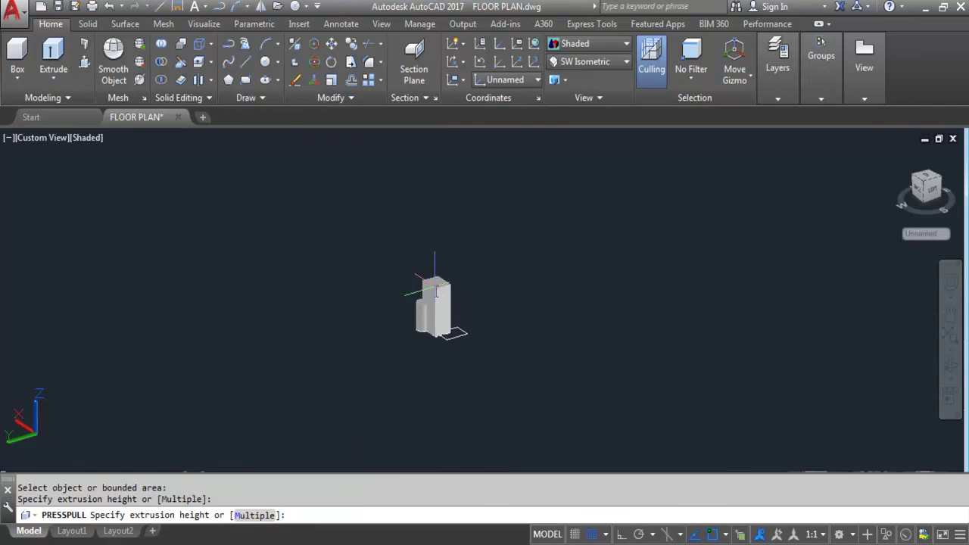
pyautogui.scroll(5, 428, 301)
pyautogui.scroll(-5, 455, 295)
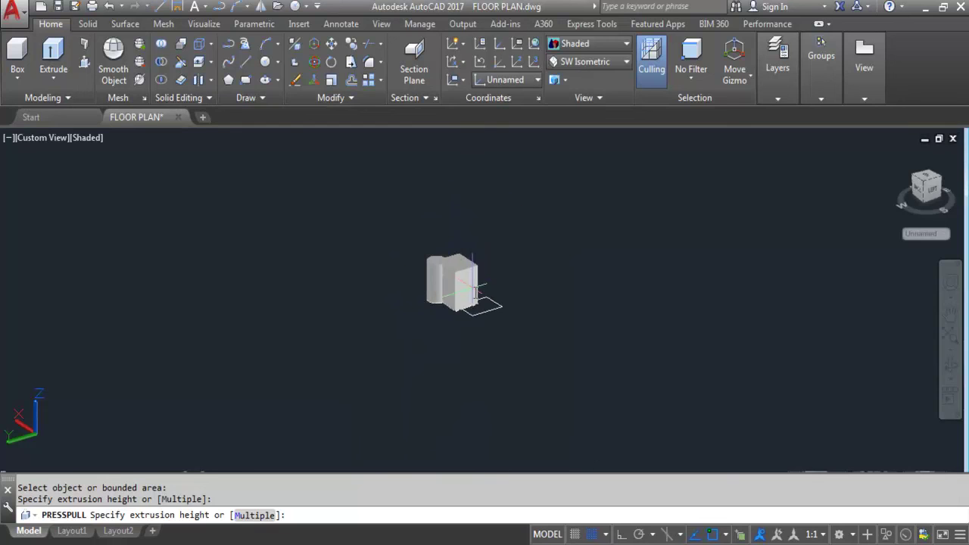
pyautogui.press('Escape')
pyautogui.scroll(2, 470, 283)
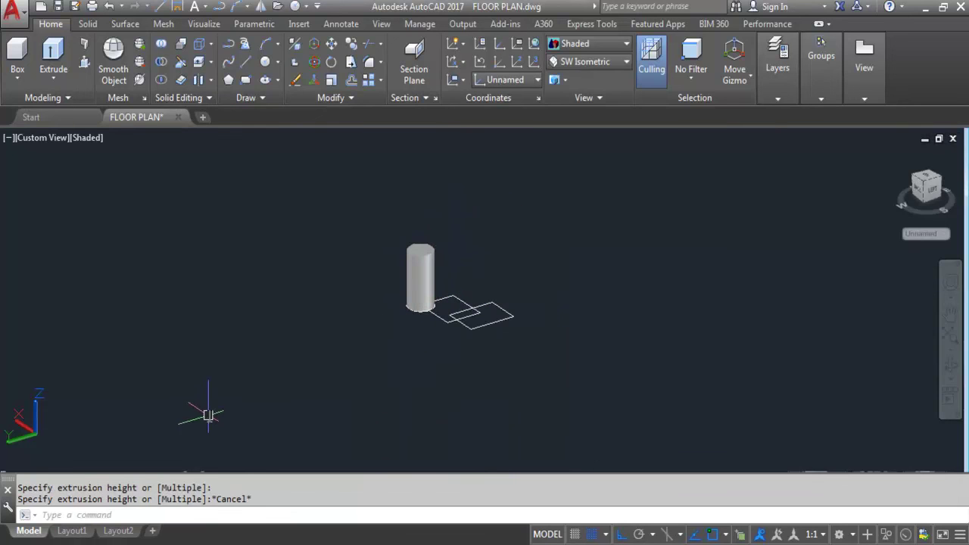
# - Presspull the first rectangle's bounded area outside both overlaps into a block clearly taller than the cylinder
pyautogui.press('space')
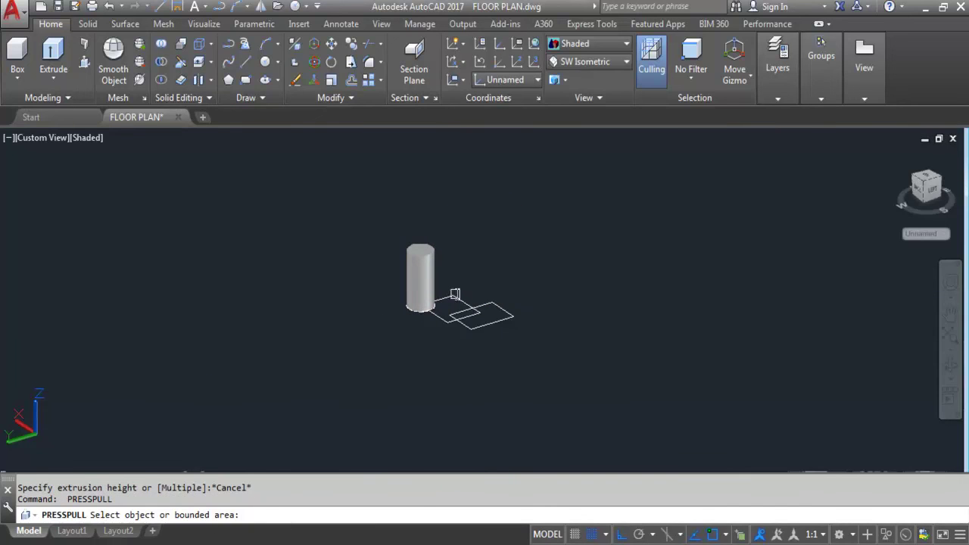
pyautogui.scroll(5, 456, 292)
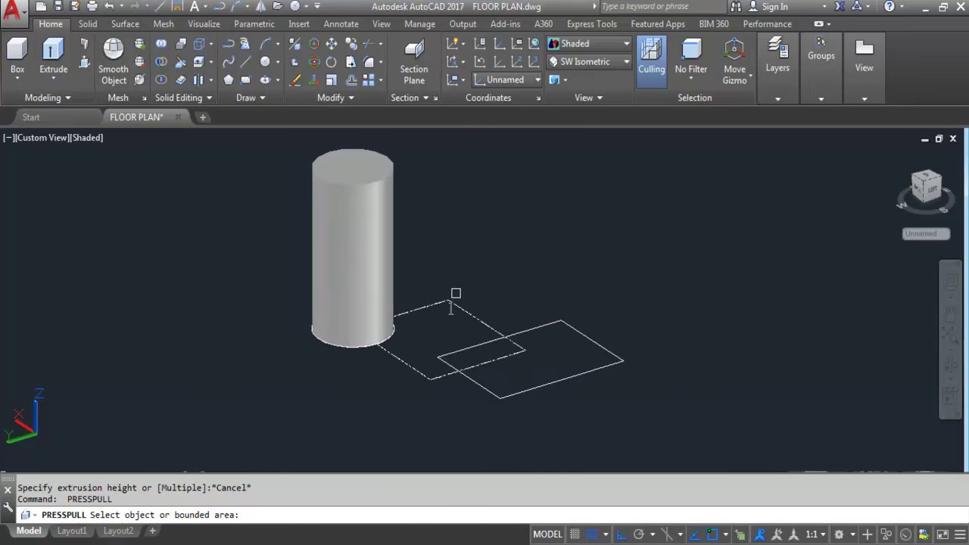
pyautogui.click(420, 354)
pyautogui.scroll(-5, 420, 354)
pyautogui.scroll(4, 436, 234)
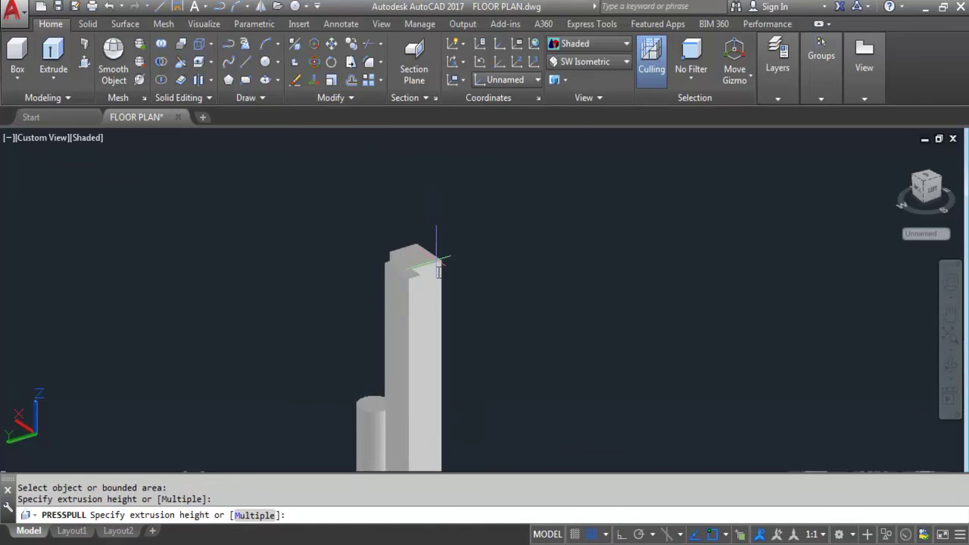
pyautogui.scroll(-4, 432, 257)
pyautogui.scroll(3, 428, 286)
pyautogui.scroll(4, 429, 286)
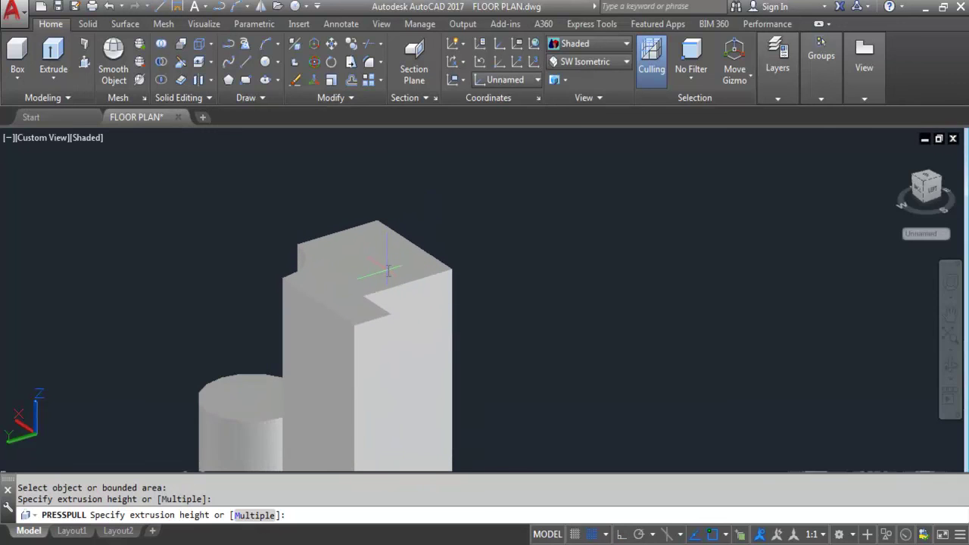
pyautogui.click(386, 270)
pyautogui.scroll(-2, 380, 177)
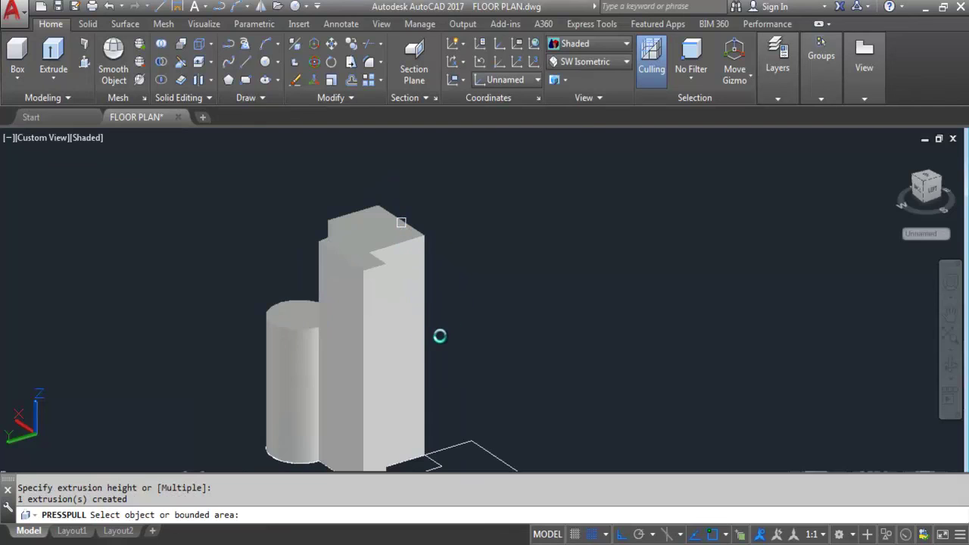
pyautogui.press('Return')
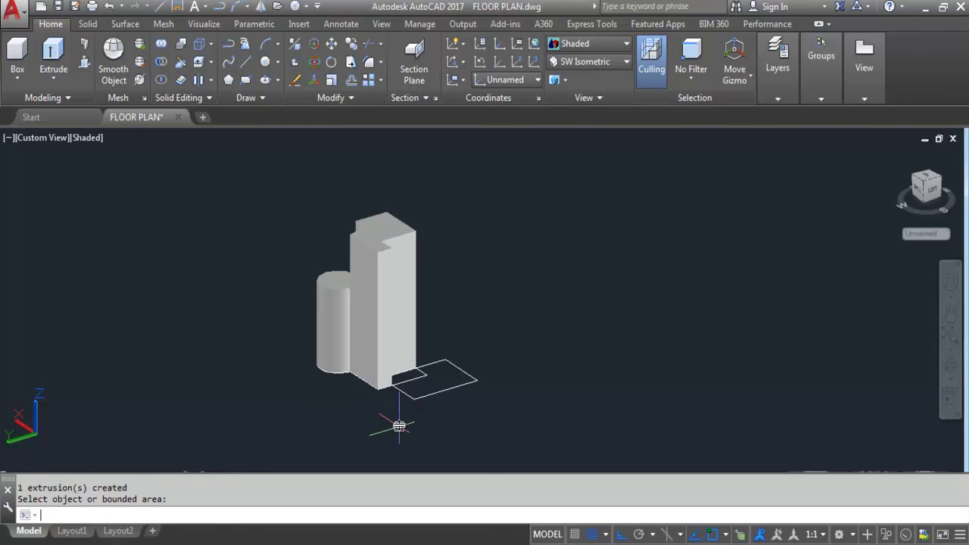
# - Presspull the second rectangle's bounded area outside the overlap into a block lower than the neighbouring tall block
pyautogui.press('Return')
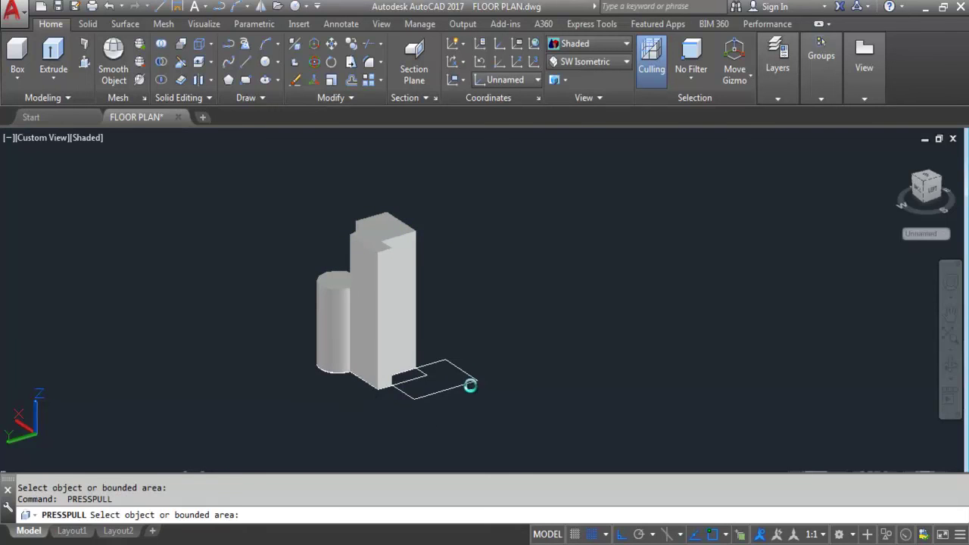
pyautogui.scroll(2, 447, 383)
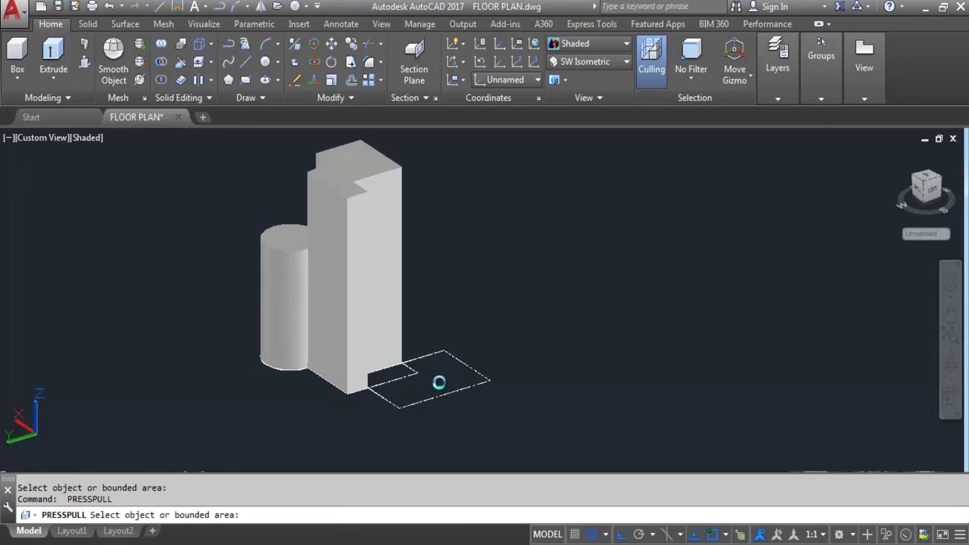
pyautogui.click(439, 385)
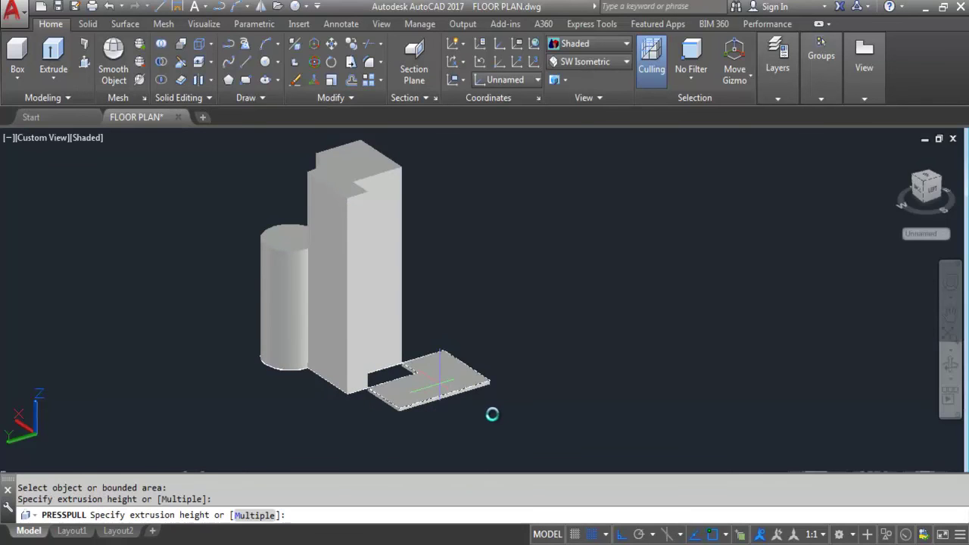
pyautogui.scroll(-3, 487, 414)
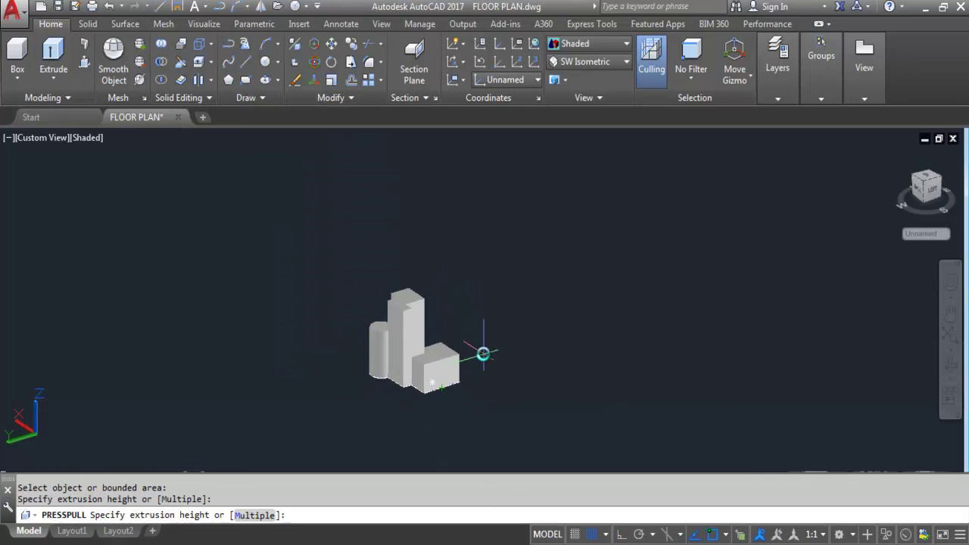
pyautogui.scroll(2, 472, 335)
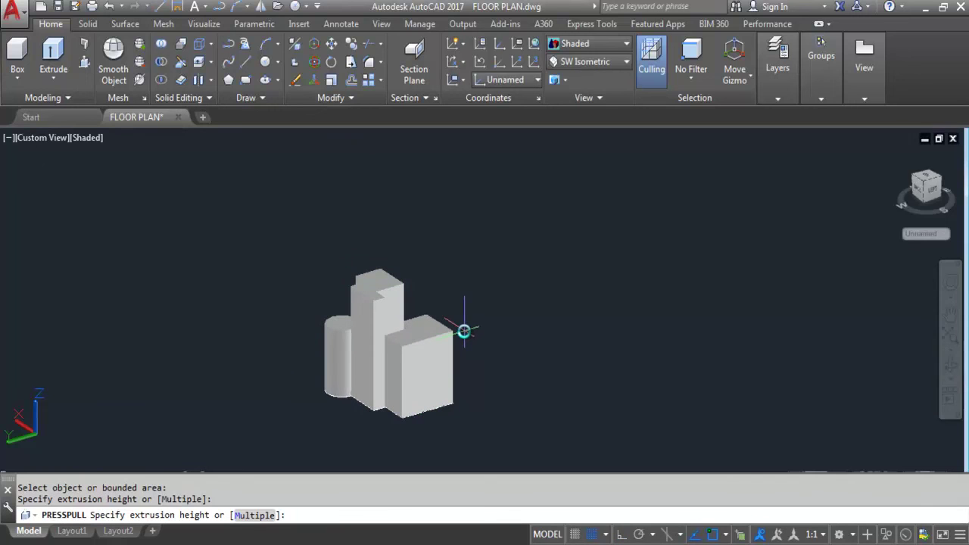
pyautogui.click(463, 331)
pyautogui.scroll(-3, 552, 371)
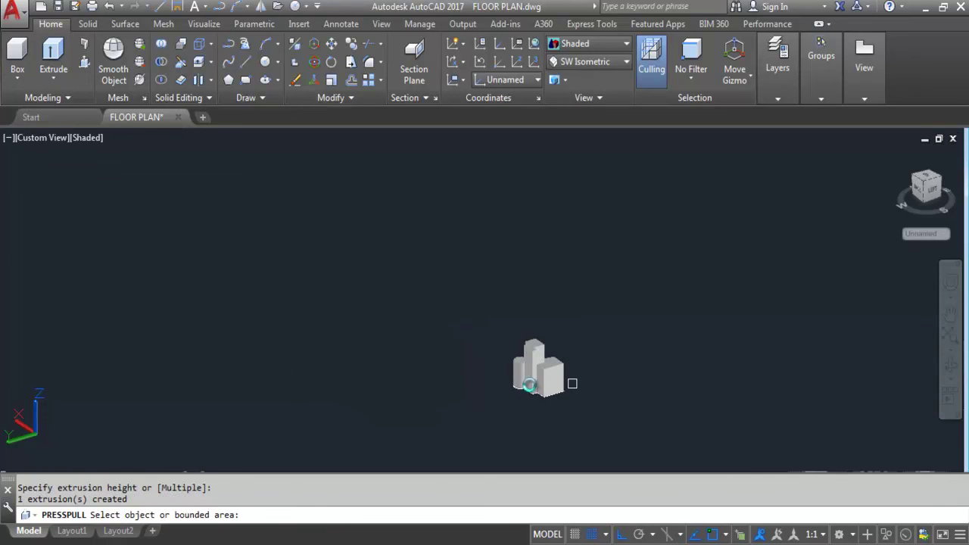
pyautogui.press('Return')
# - Examine the cylinder and both blocks from the back and from above, and undo the last Presspull
pyautogui.keyDown('shift'); pyautogui.moveTo(496, 384); pyautogui.dragTo(549, 354, button='middle'); pyautogui.keyUp('shift')
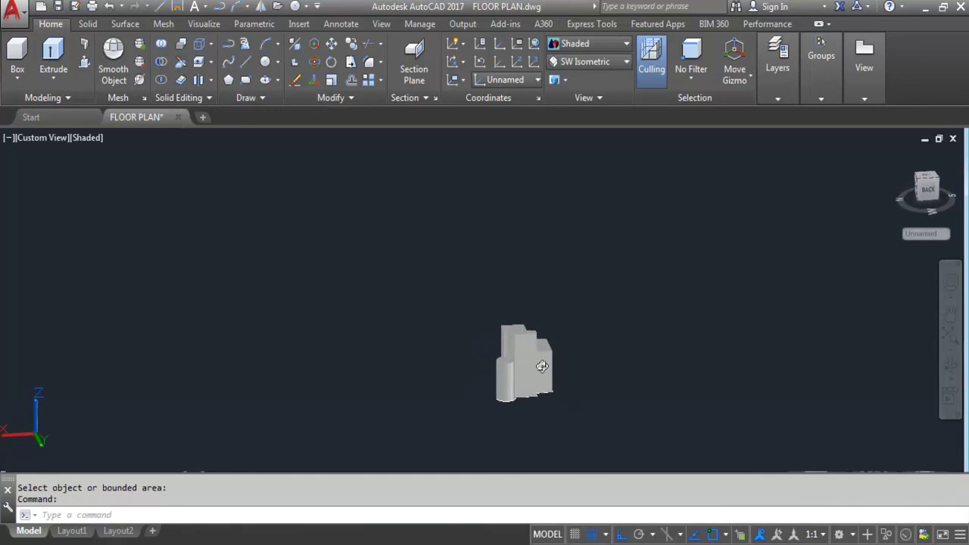
pyautogui.scroll(5, 550, 354)
pyautogui.scroll(4, 574, 342)
pyautogui.scroll(-6, 470, 333)
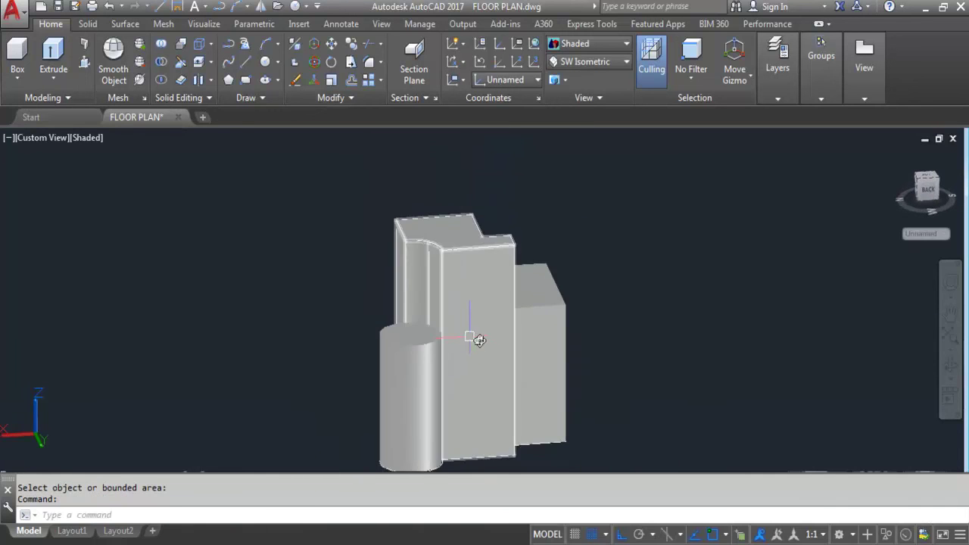
pyautogui.keyDown('shift'); pyautogui.moveTo(486, 348); pyautogui.dragTo(424, 456, button='middle'); pyautogui.keyUp('shift')
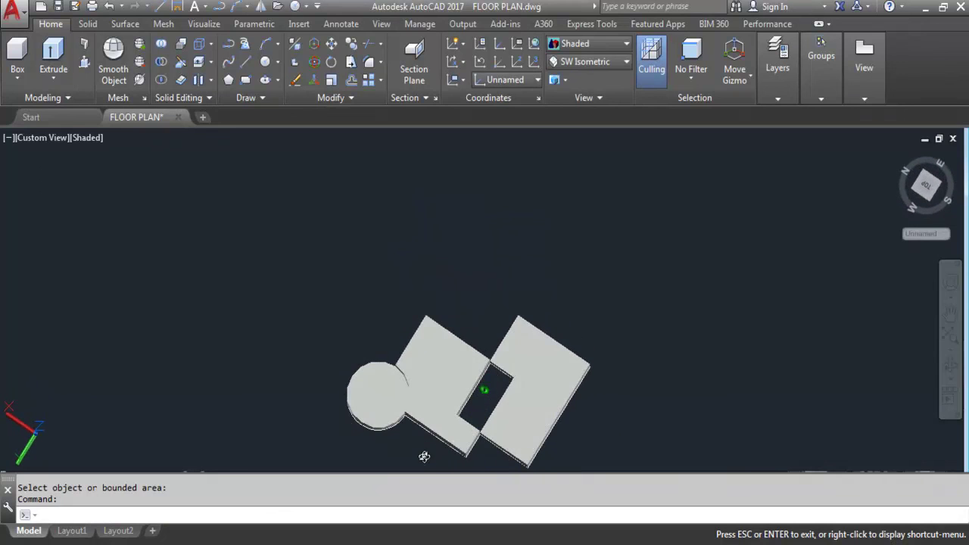
pyautogui.hotkey('ctrl', 'z')
pyautogui.hotkey('ctrl', 'z')
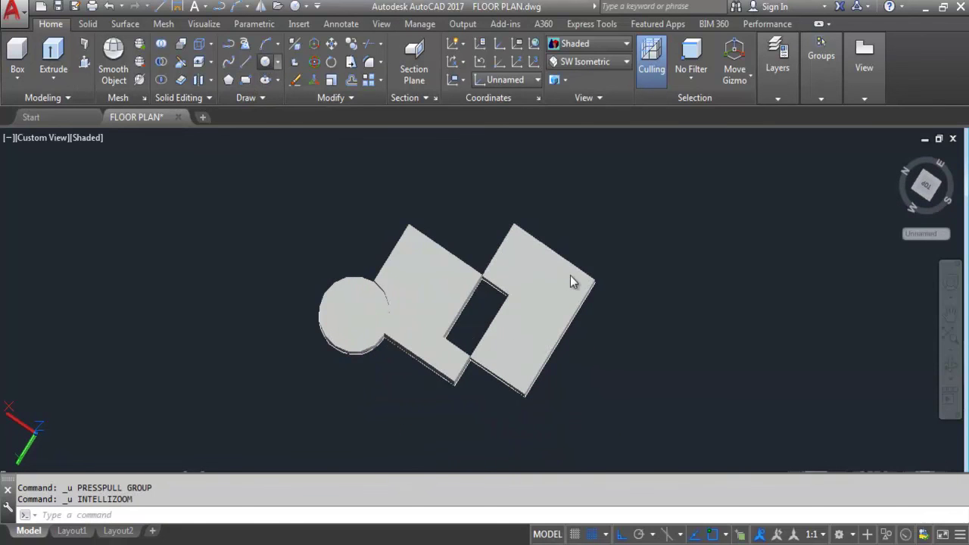
# - Draw a small circle on the top face of the second rectangle's block, beside the open overlap area
pyautogui.press('c')
pyautogui.press('Return')
pyautogui.scroll(5, 534, 295)
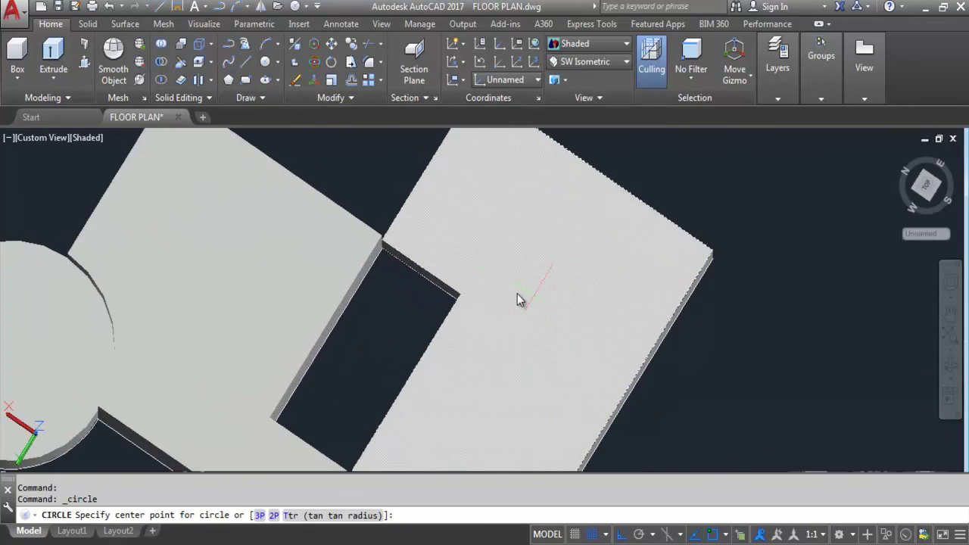
pyautogui.click(522, 297)
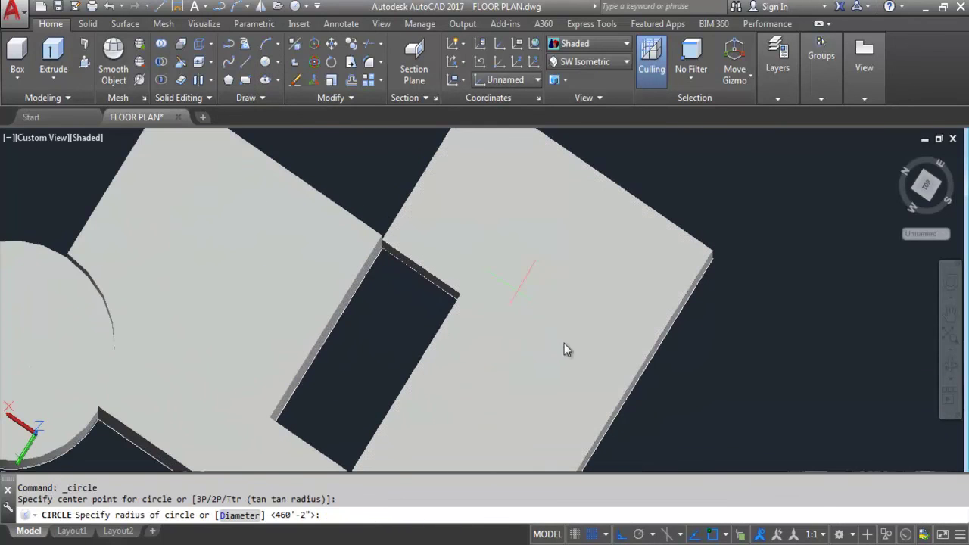
pyautogui.click(557, 300)
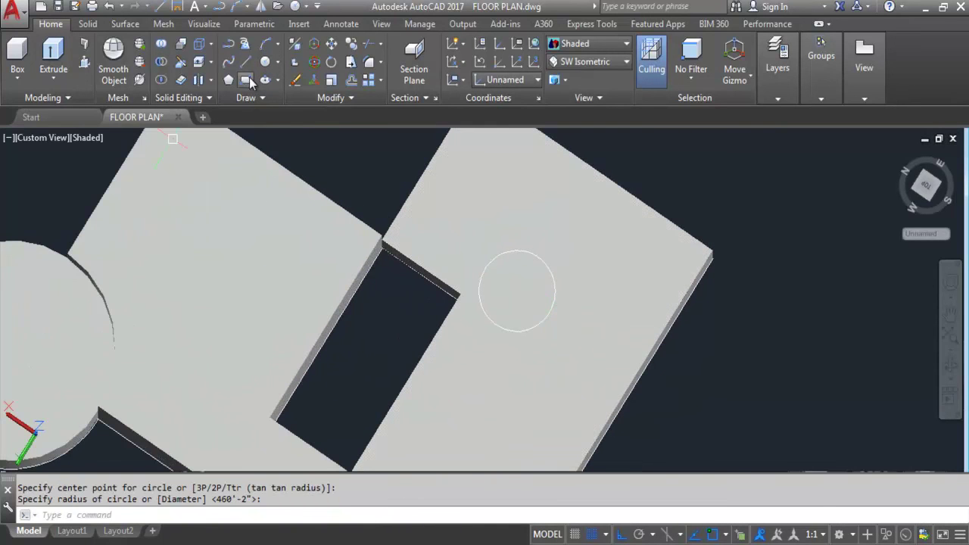
# - Draw a small rectangle on the top face of the first rectangle's block, near the cylinder
pyautogui.write('rec')
pyautogui.press('Return')
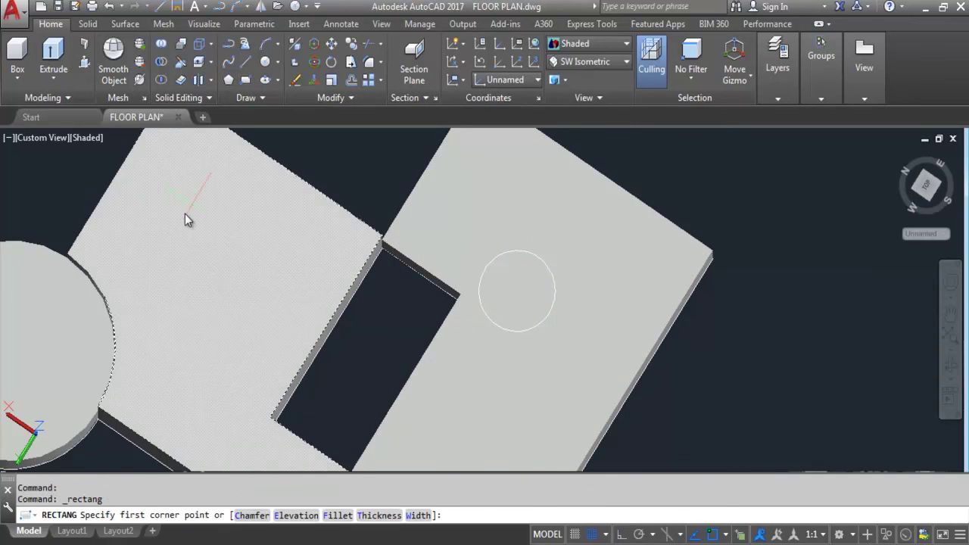
pyautogui.click(162, 222)
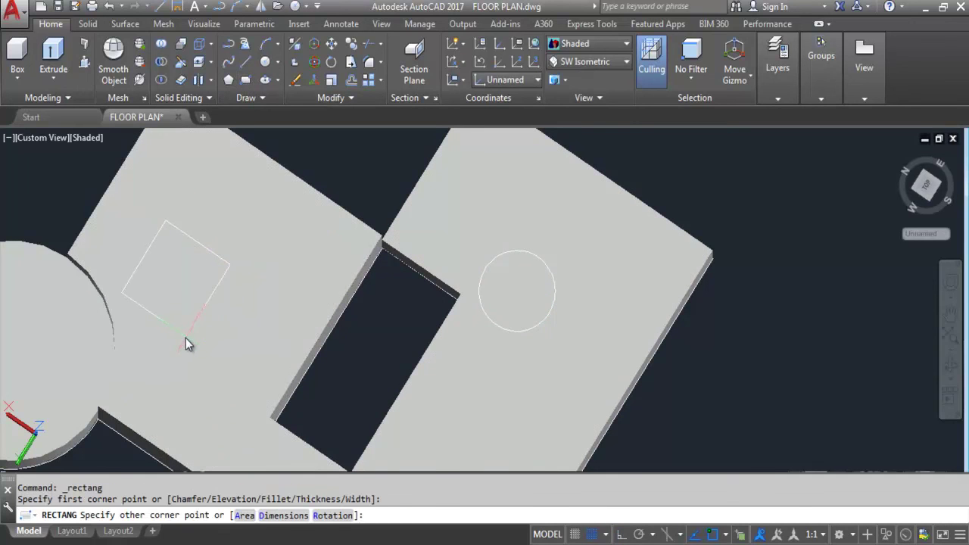
pyautogui.click(254, 166)
pyautogui.scroll(-2, 470, 216)
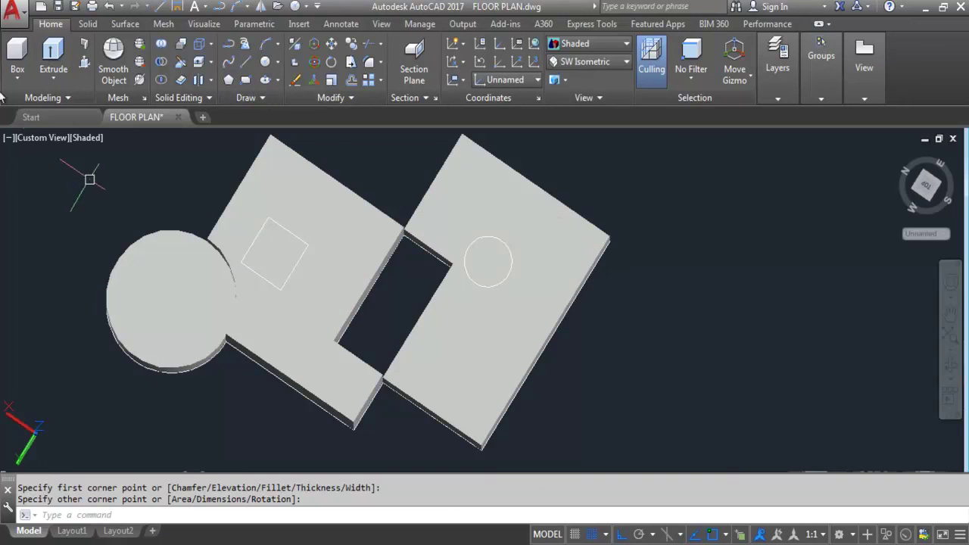
# - Presspull the small rectangle on the first block's top face upward into a tall, slender tower
pyautogui.hotkey('ctrl', 'shift', 'e')
pyautogui.click(272, 250)
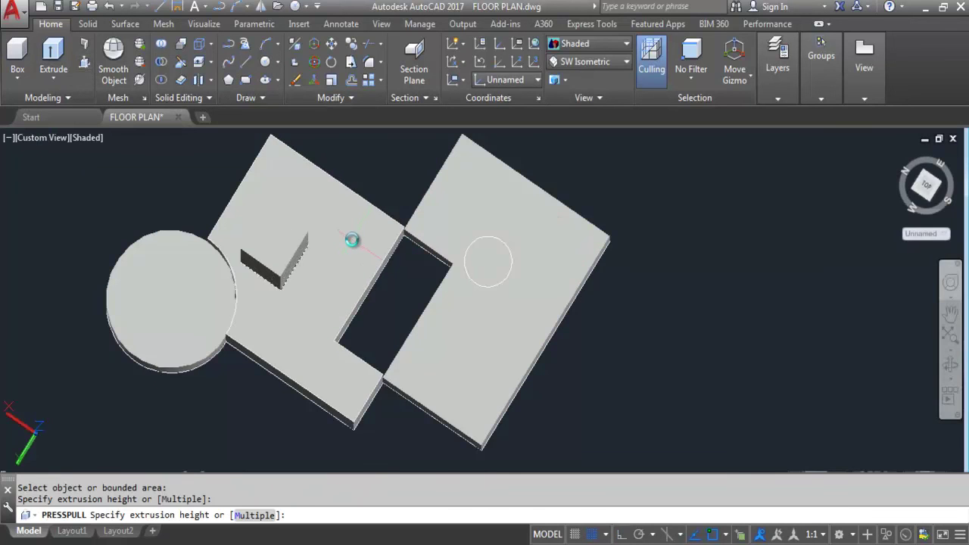
pyautogui.scroll(-2, 352, 241)
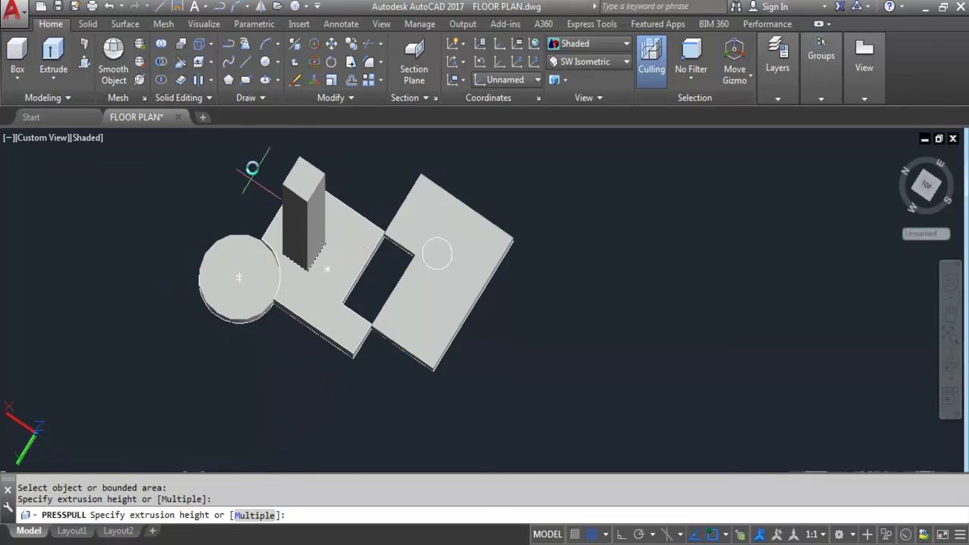
pyautogui.scroll(-3, 272, 217)
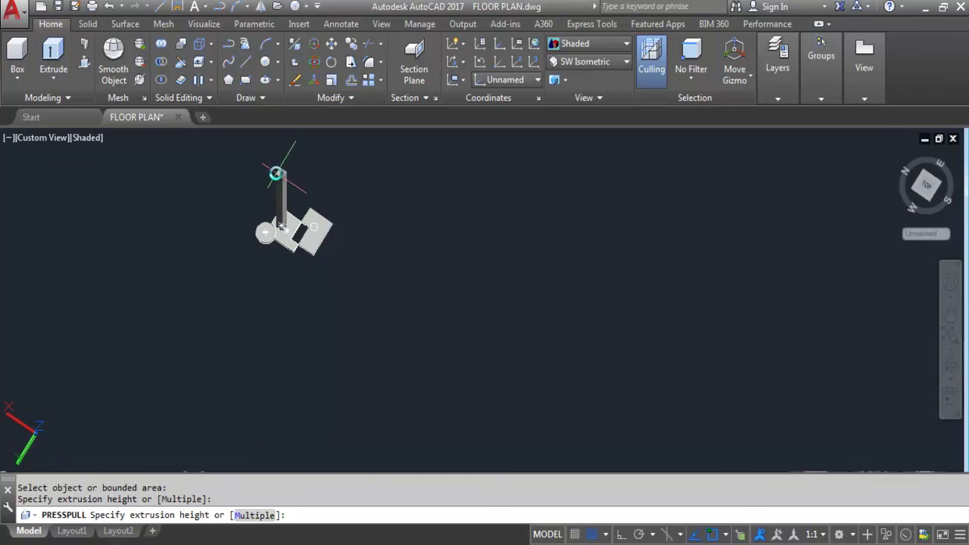
pyautogui.click(337, 187)
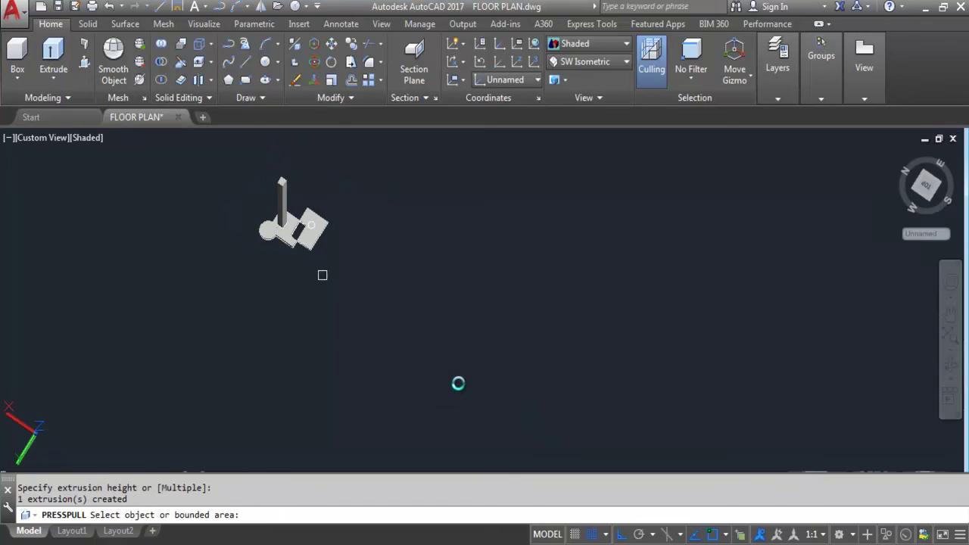
# - Presspull the small circle on the second block's top face downward through the block to cut a round hole
pyautogui.scroll(4, 284, 176)
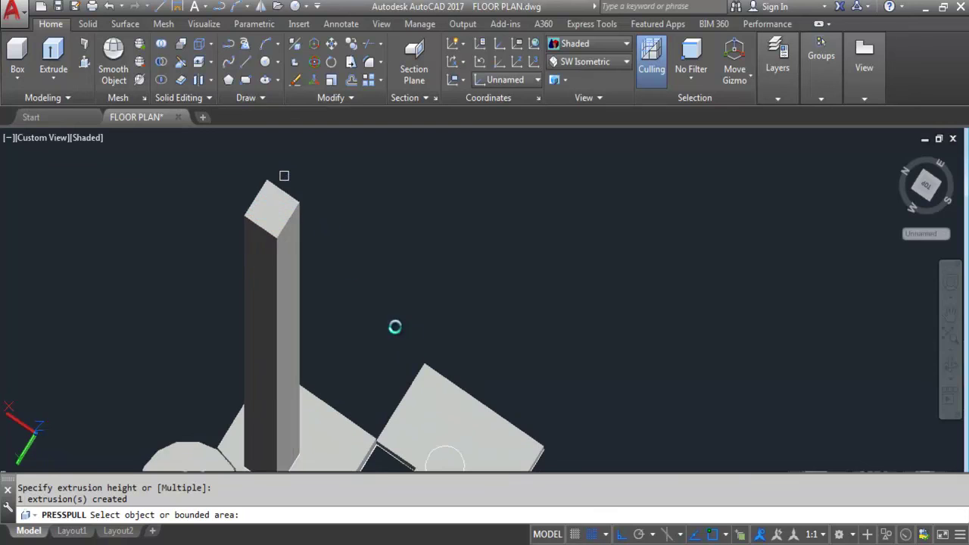
pyautogui.scroll(-1, 484, 328)
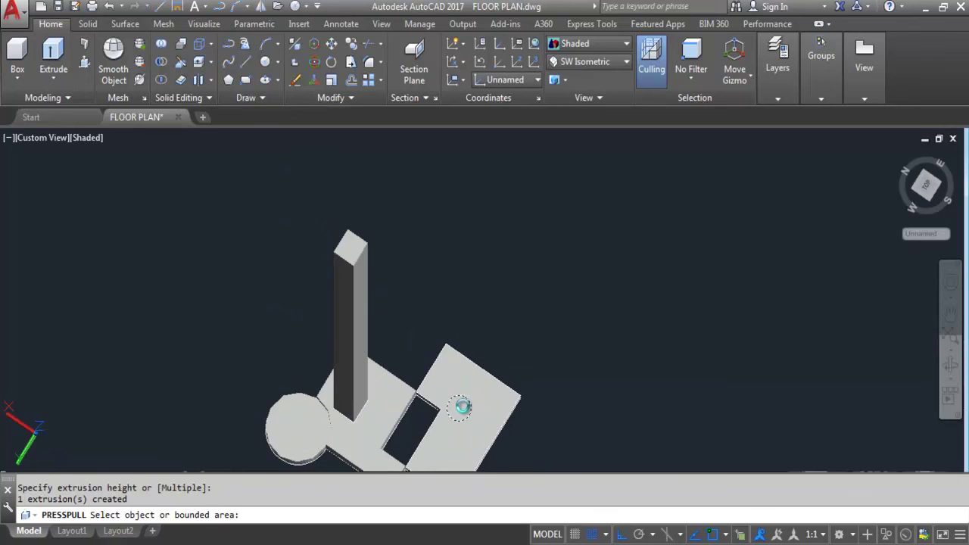
pyautogui.click(487, 394)
pyautogui.scroll(-1, 487, 389)
pyautogui.scroll(-3, 411, 287)
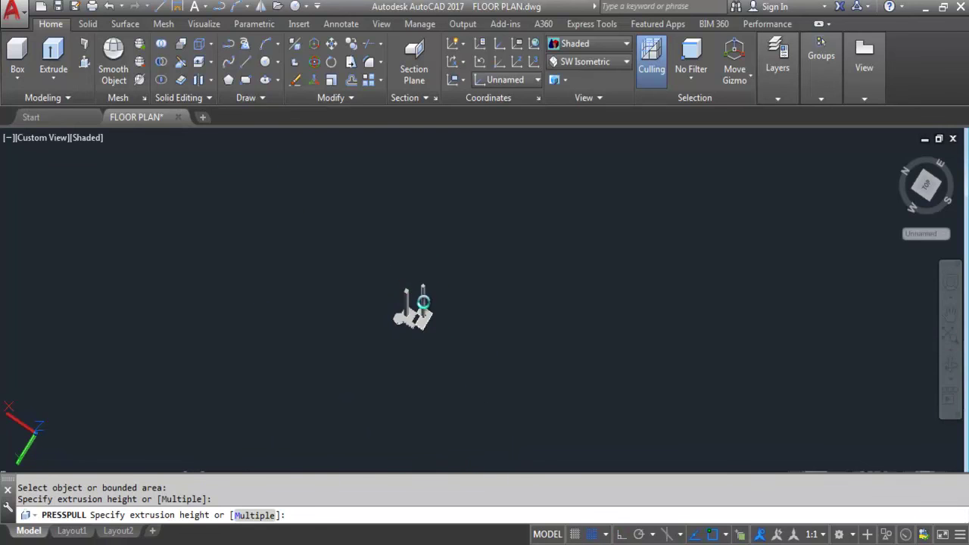
pyautogui.click(474, 391)
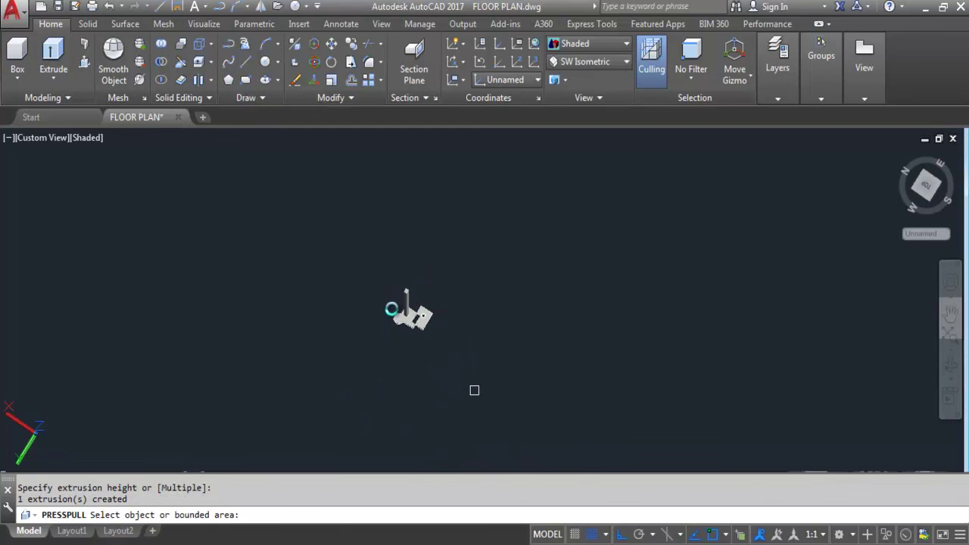
pyautogui.scroll(4, 444, 333)
pyautogui.scroll(2, 473, 375)
pyautogui.scroll(2, 479, 382)
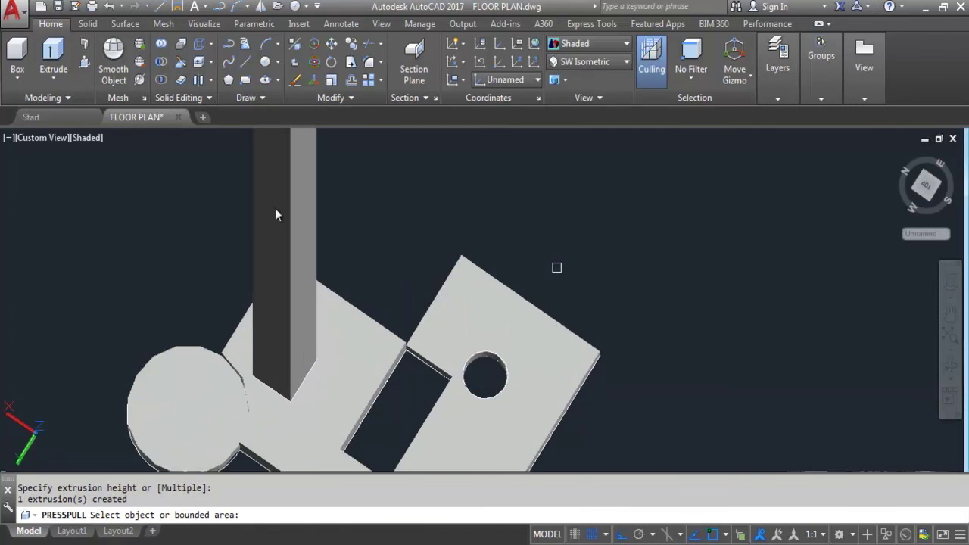
pyautogui.scroll(-5, 505, 312)
pyautogui.press('Return')
# - Examine the tower and the round hole from the side, from below and from the back, and undo the view changes
pyautogui.keyDown('shift'); pyautogui.moveTo(494, 362); pyautogui.dragTo(503, 341, button='middle'); pyautogui.keyUp('shift')
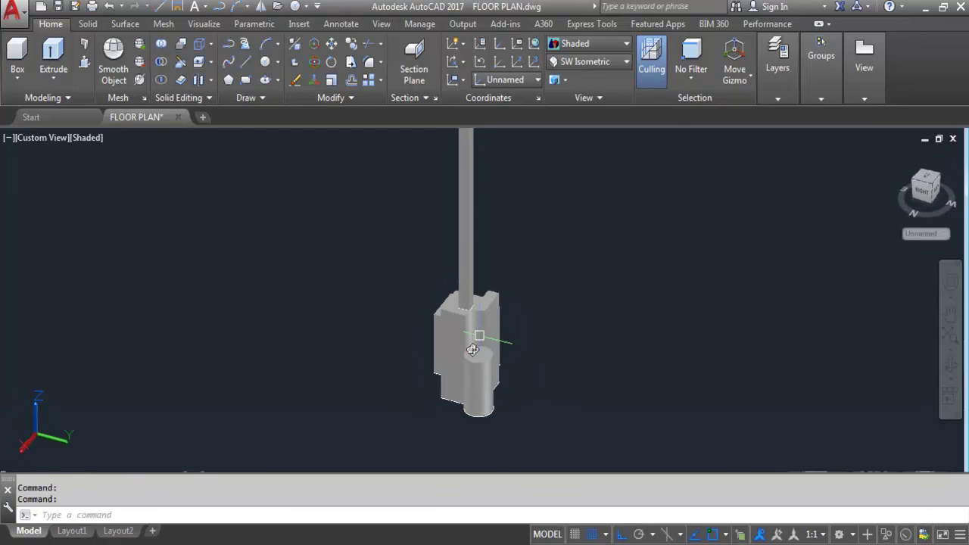
pyautogui.scroll(3, 472, 350)
pyautogui.scroll(-4, 424, 310)
pyautogui.scroll(2, 454, 337)
pyautogui.keyDown('shift'); pyautogui.moveTo(462, 346); pyautogui.dragTo(483, 342, button='middle'); pyautogui.keyUp('shift')
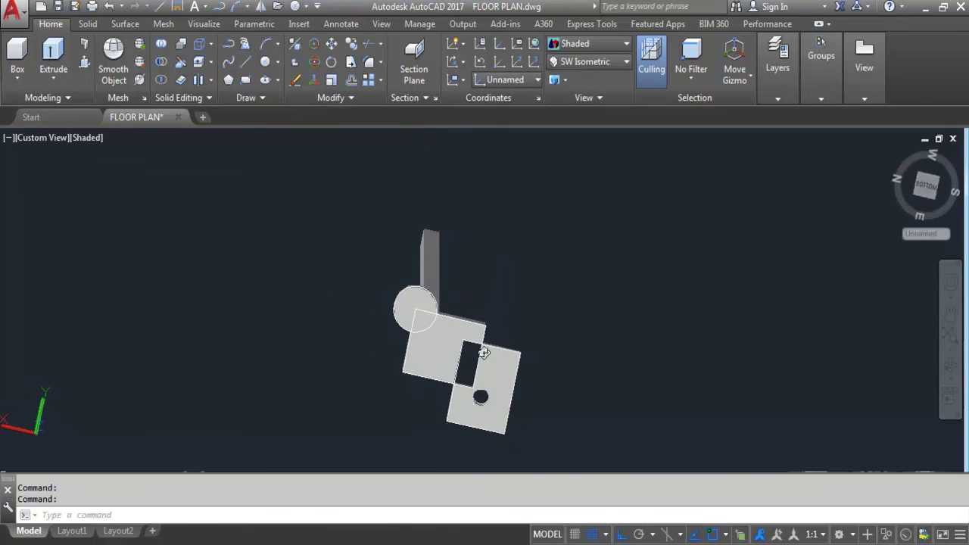
pyautogui.keyDown('shift'); pyautogui.moveTo(456, 443); pyautogui.dragTo(499, 262, button='middle'); pyautogui.keyUp('shift')
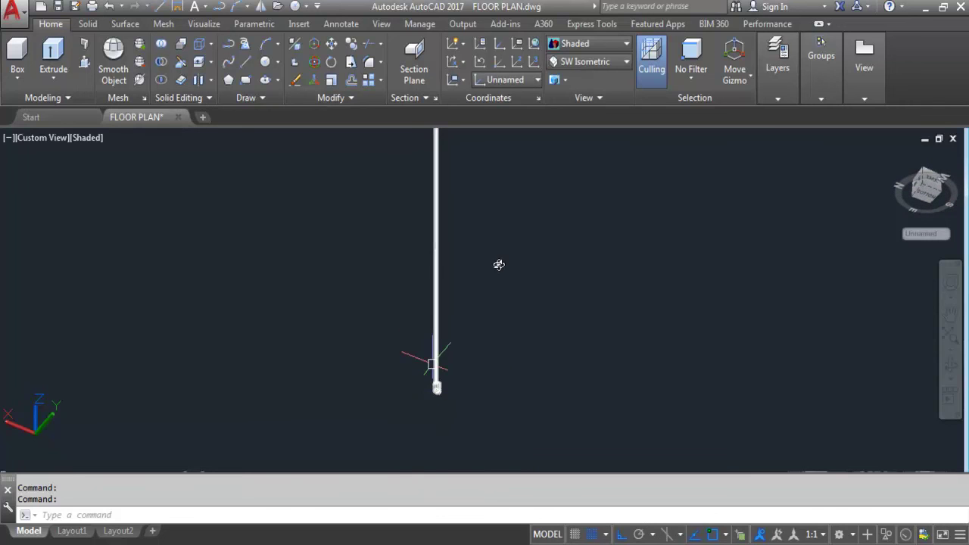
pyautogui.hotkey('ctrl', 'z')
pyautogui.keyDown('shift'); pyautogui.moveTo(491, 372); pyautogui.dragTo(461, 364, button='middle'); pyautogui.keyUp('shift')
pyautogui.scroll(-5, 477, 393)
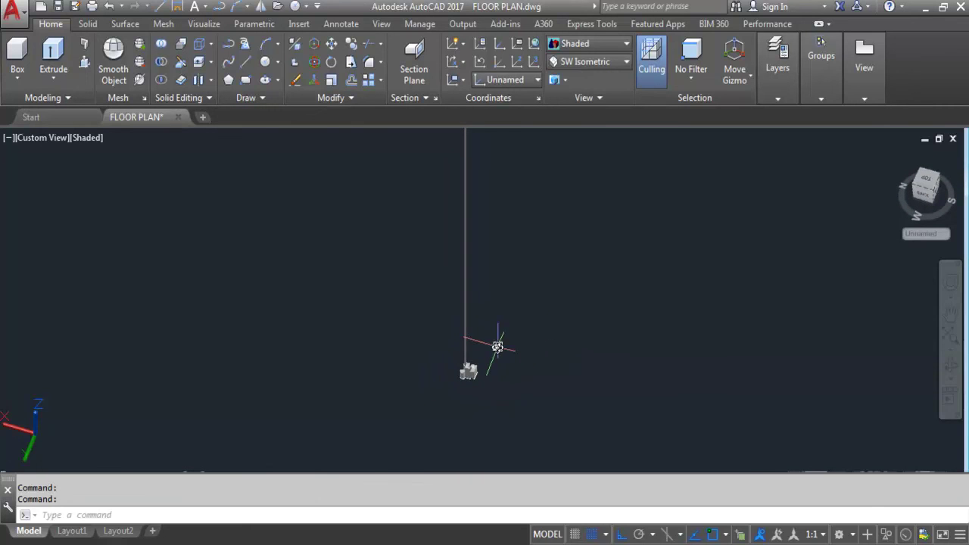
pyautogui.hotkey('ctrl', 'z')
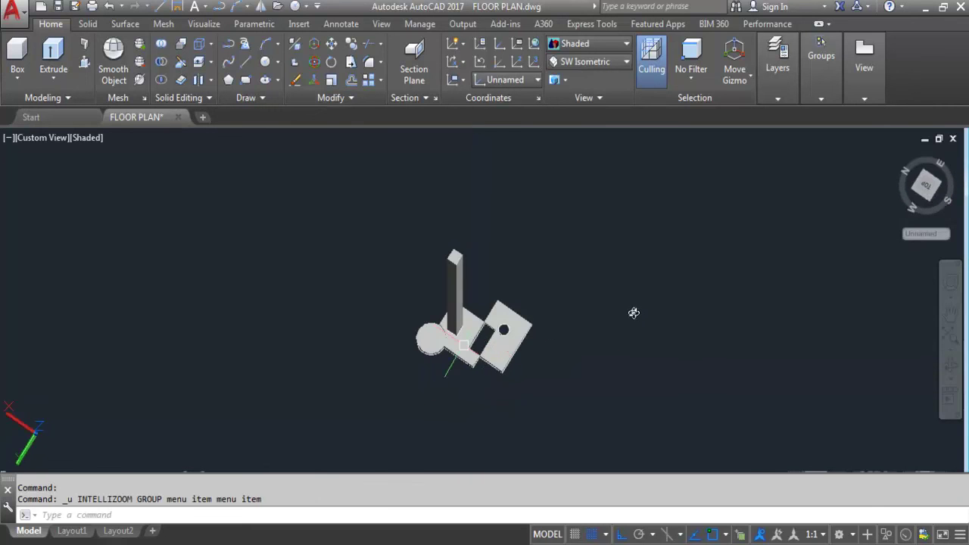